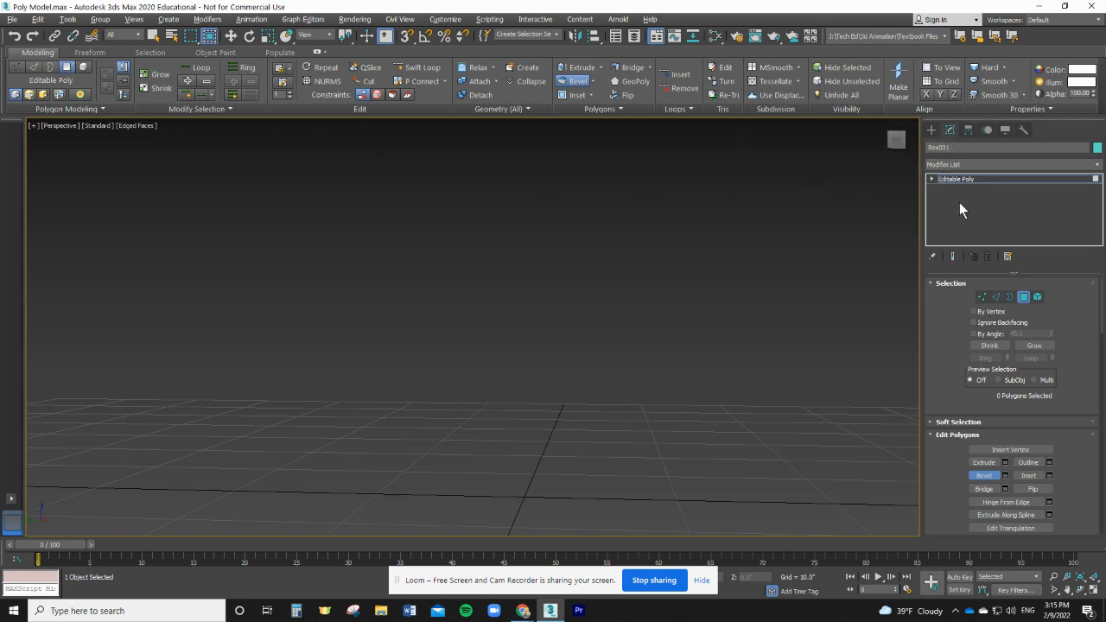
Create a box primitive about 4.4 inches long, 11.9 inches wide and 4.4 inches high near the grid's centre.
click(932, 130)
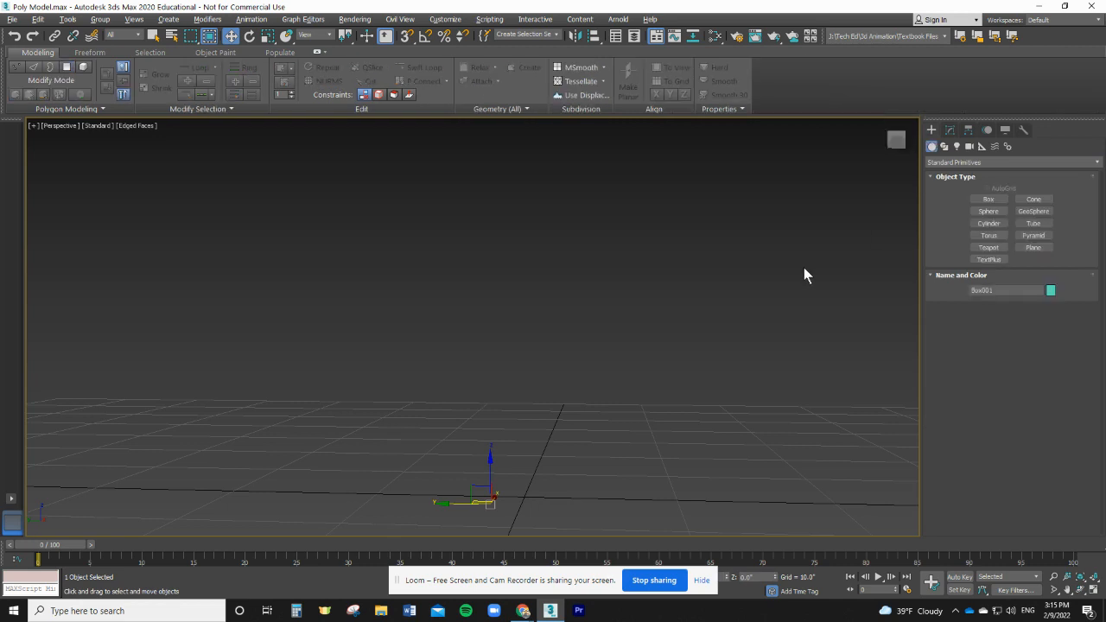
alt+middle_drag(637, 423, 588, 437)
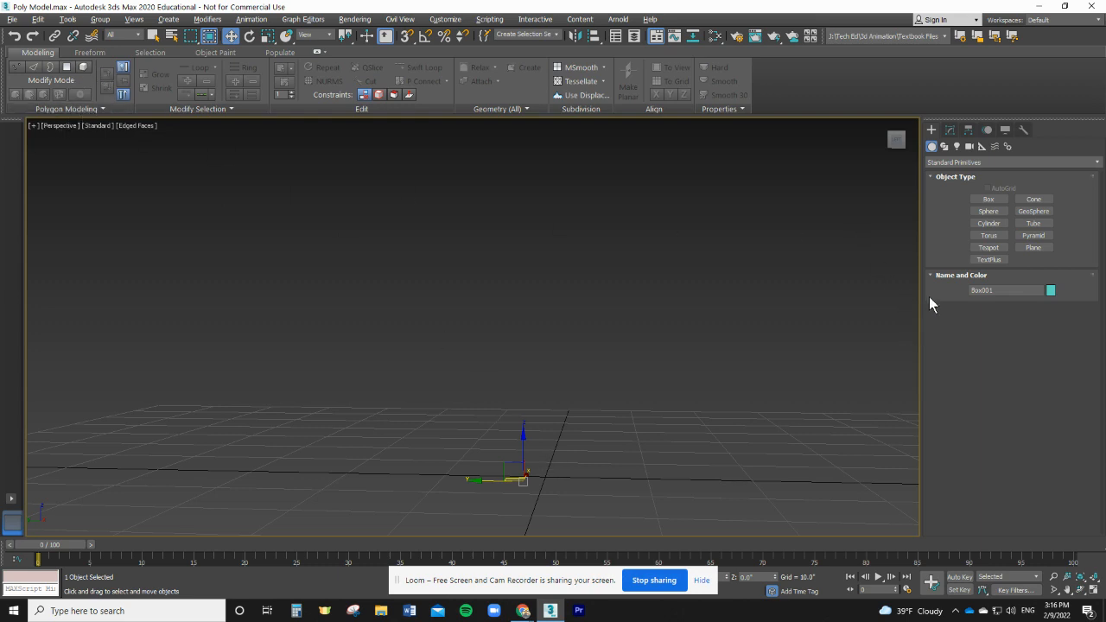
click(989, 200)
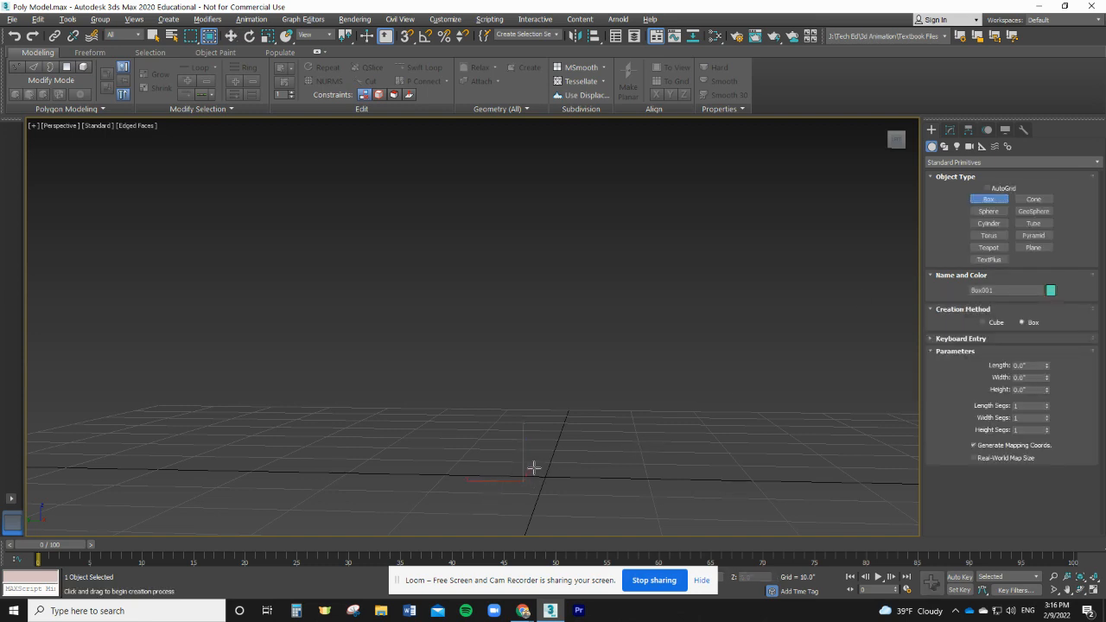
drag(534, 467, 572, 489)
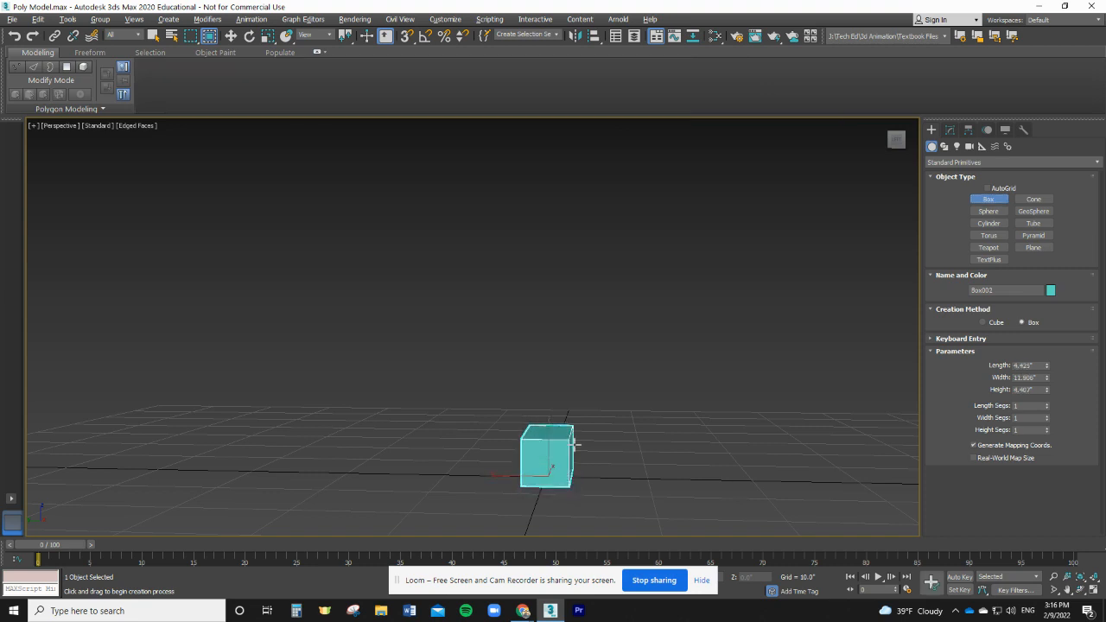
Set the box's length, width and height to 3 inches each.
double_click(1033, 366)
text(3)
key(Tab)
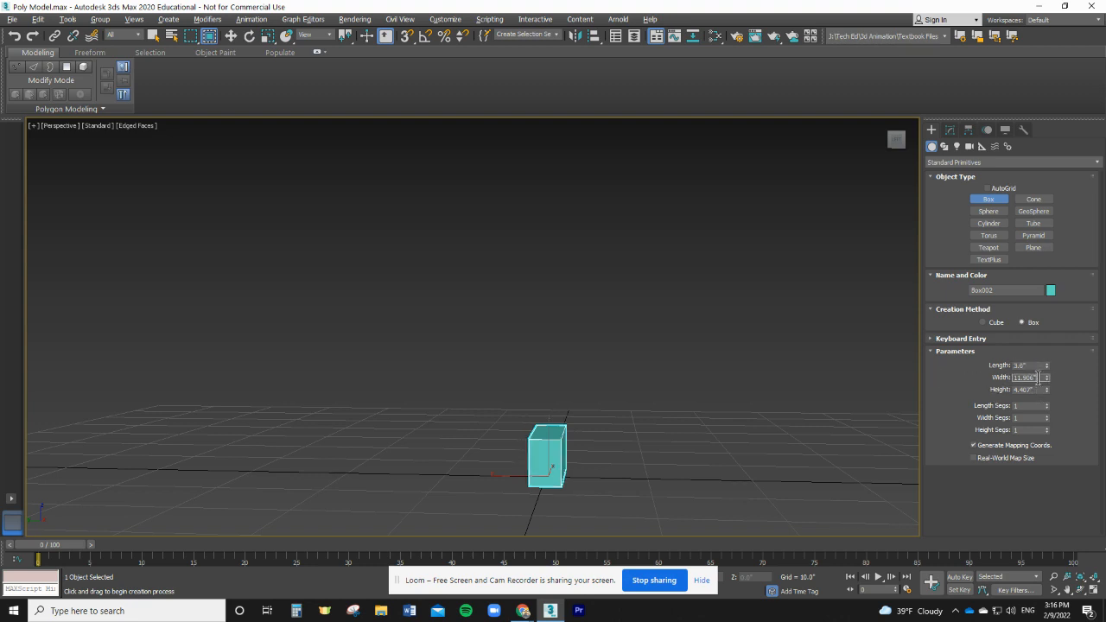
text(13)
drag(1035, 376, 983, 378)
text(3)
key(Tab)
text(3)
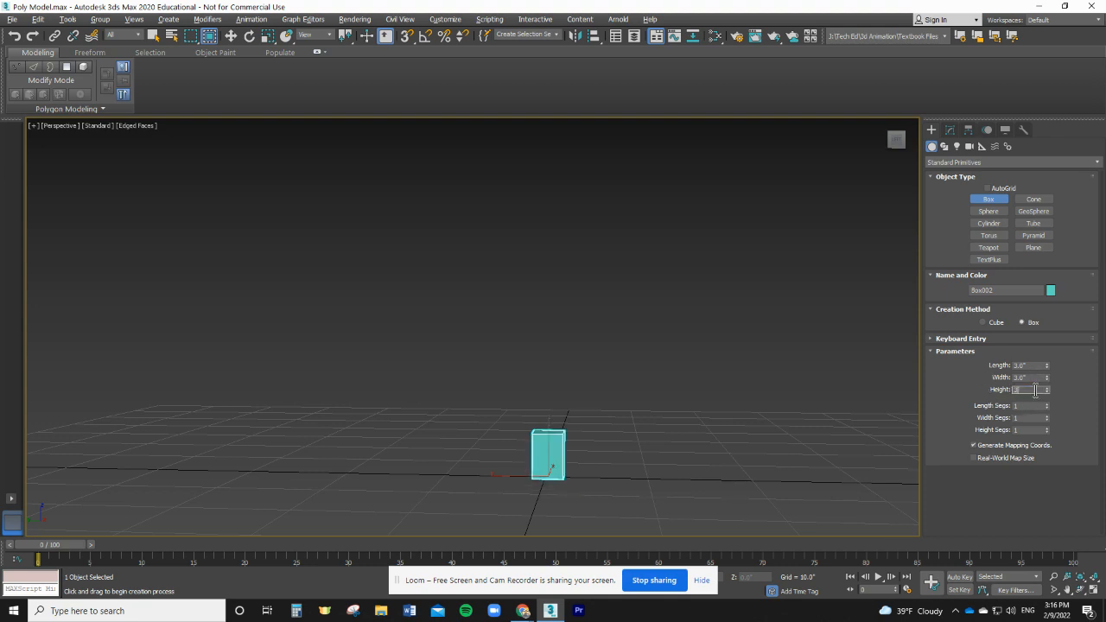
key(Return)
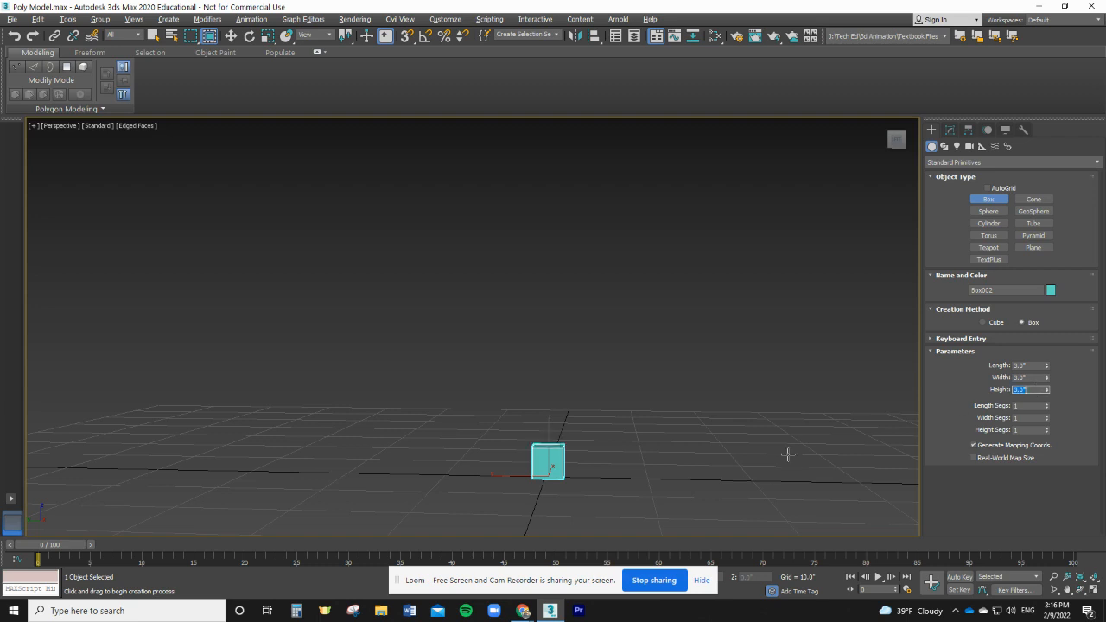
Show the box's modifier stack and parameters and activate the Move tool.
scroll(783, 459, up, 3)
scroll(424, 469, up, 2)
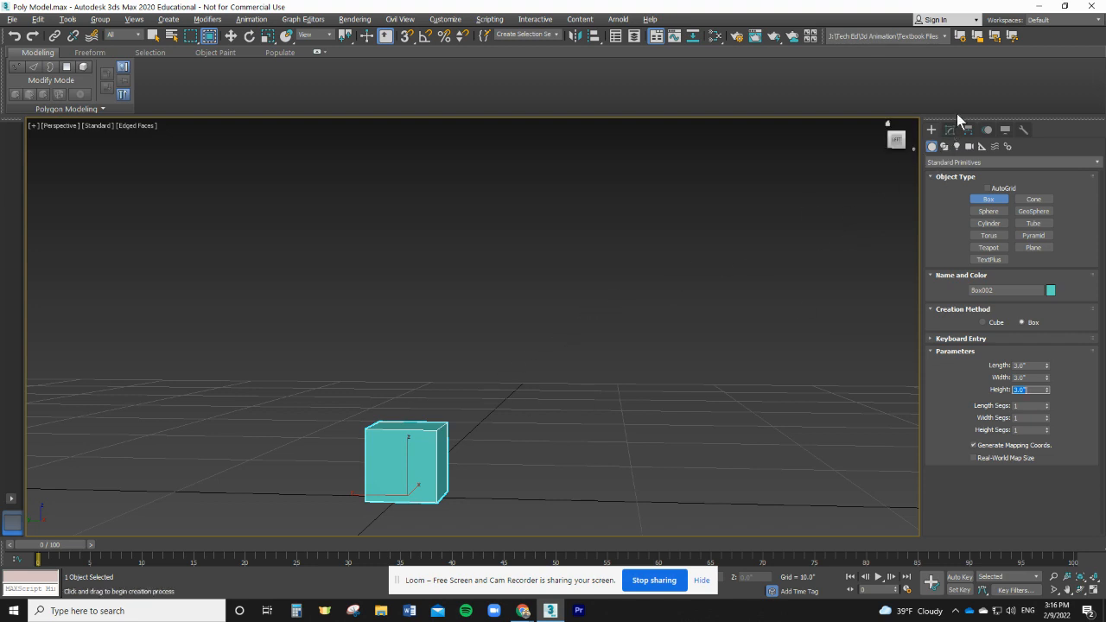
click(948, 130)
key(w)
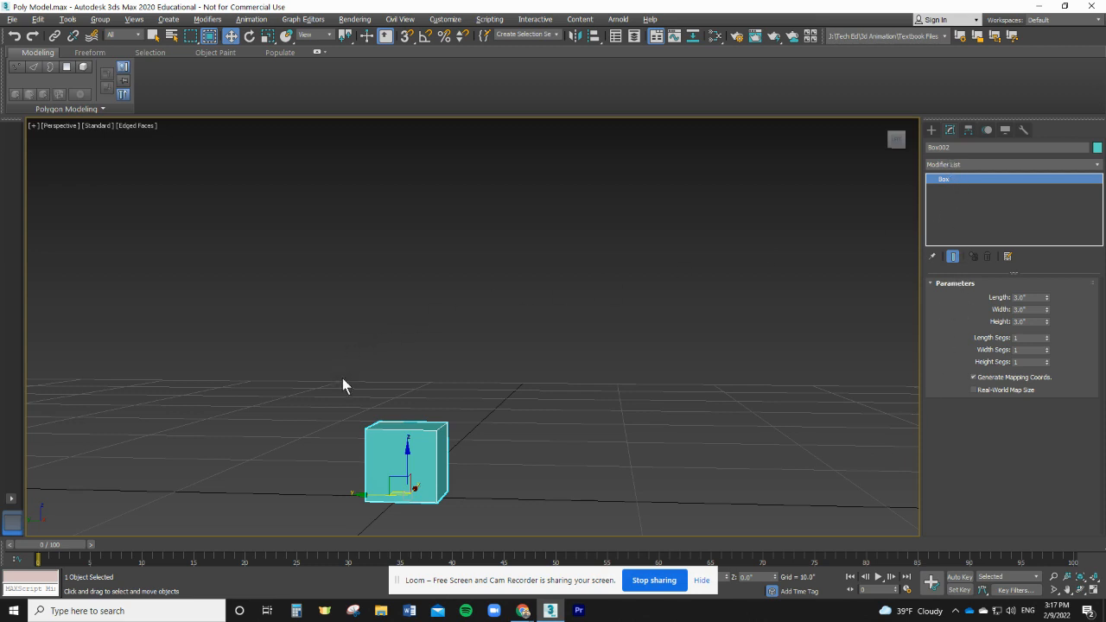
right_click(3, 80)
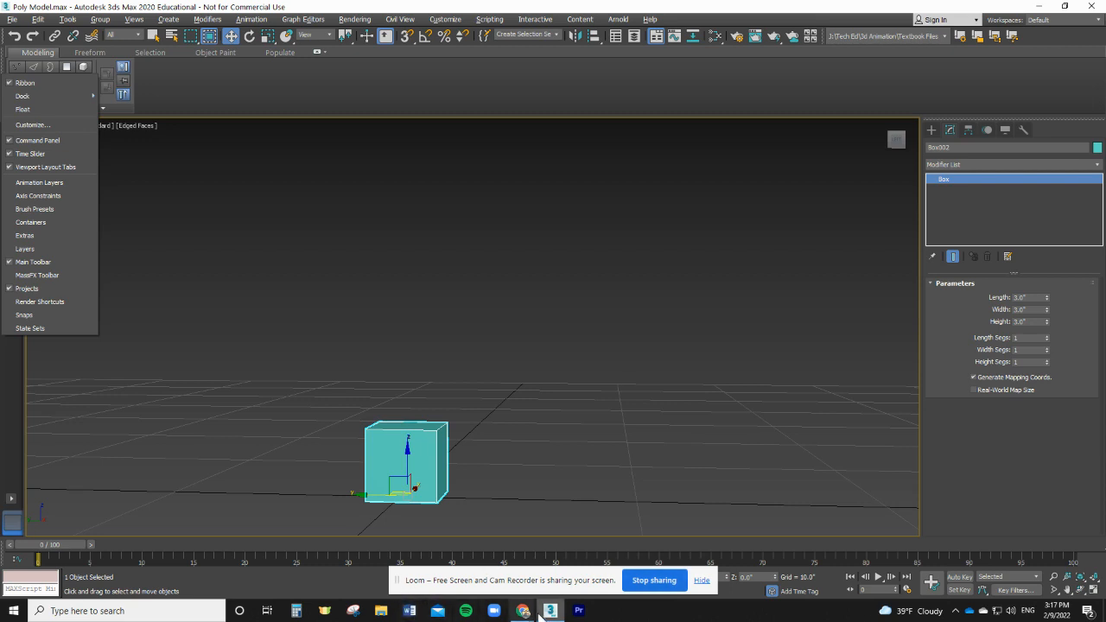
key(alt+Tab)
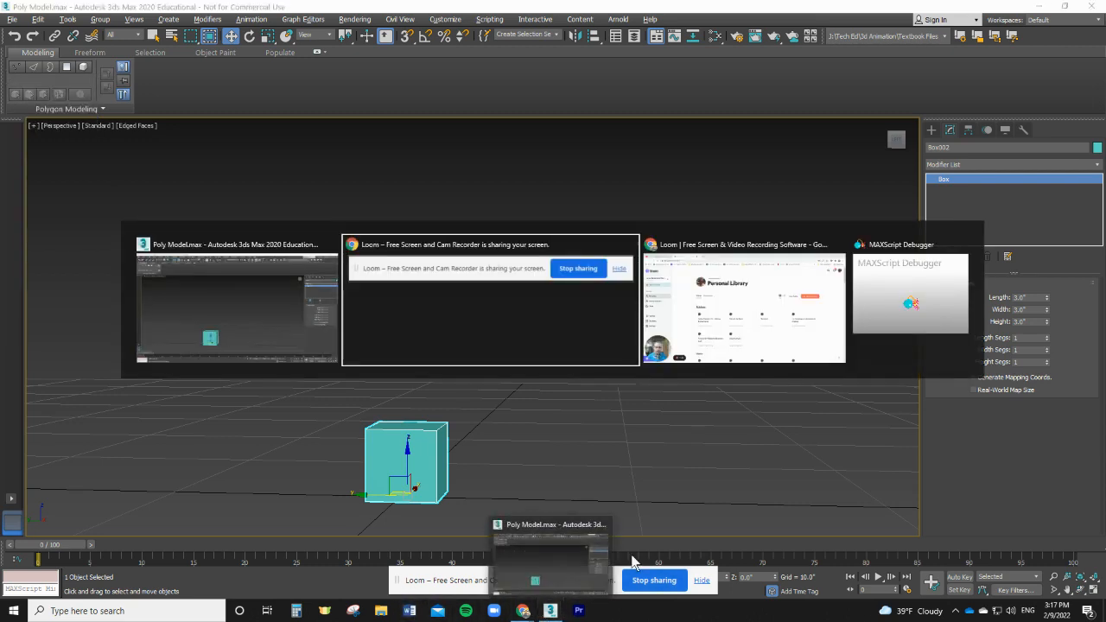
key(alt+Tab)
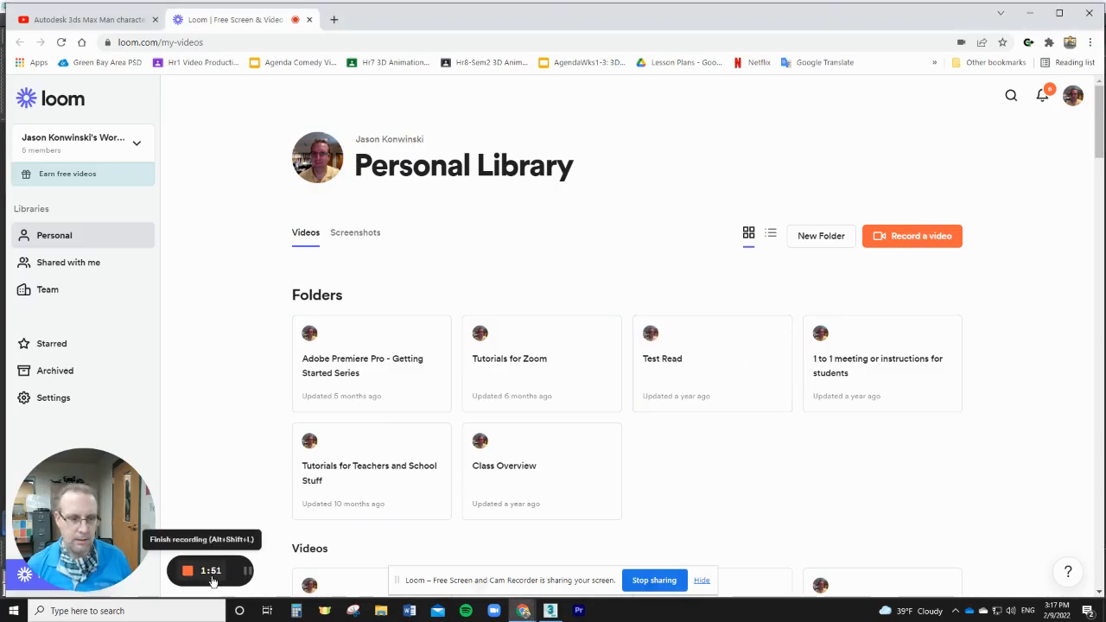
click(248, 571)
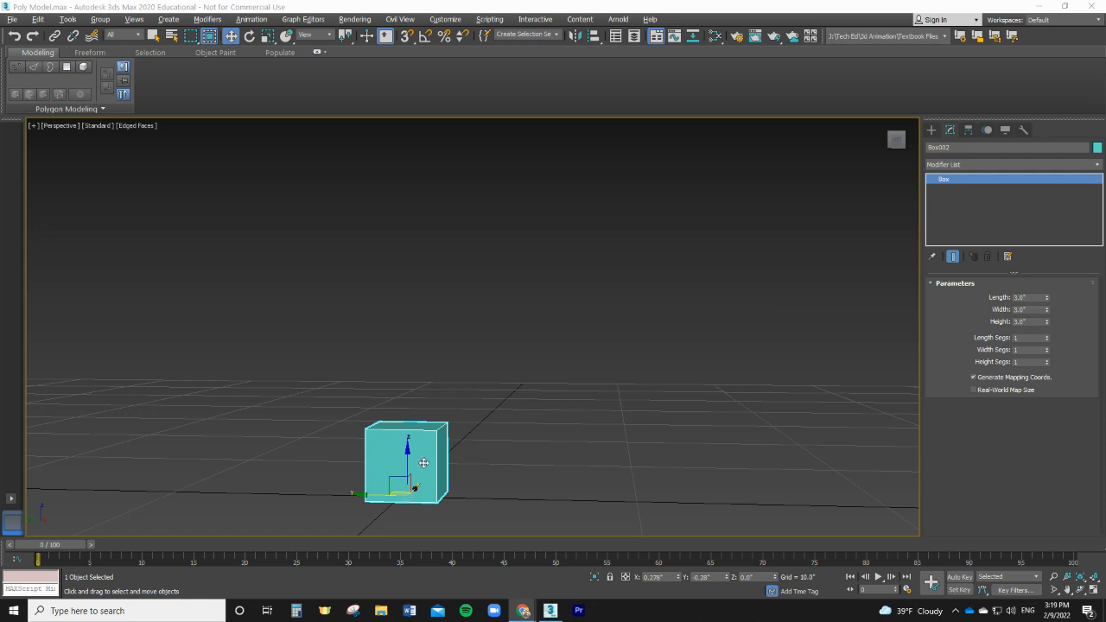
Hide the modeling ribbon and bring it back.
right_click(7, 57)
mouse_move(36, 77)
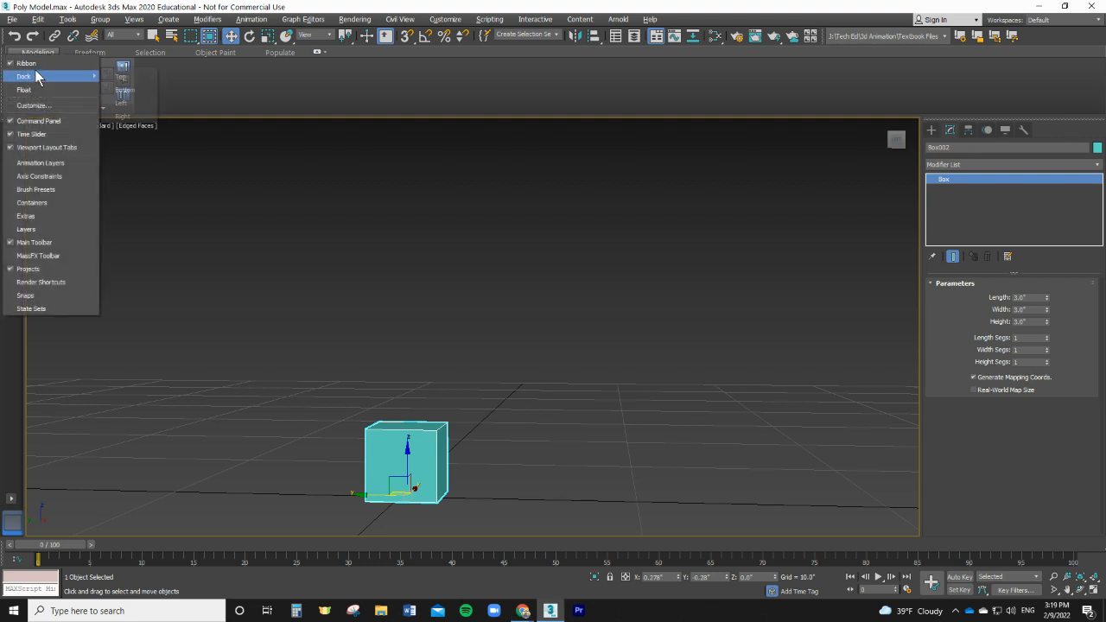
click(4, 37)
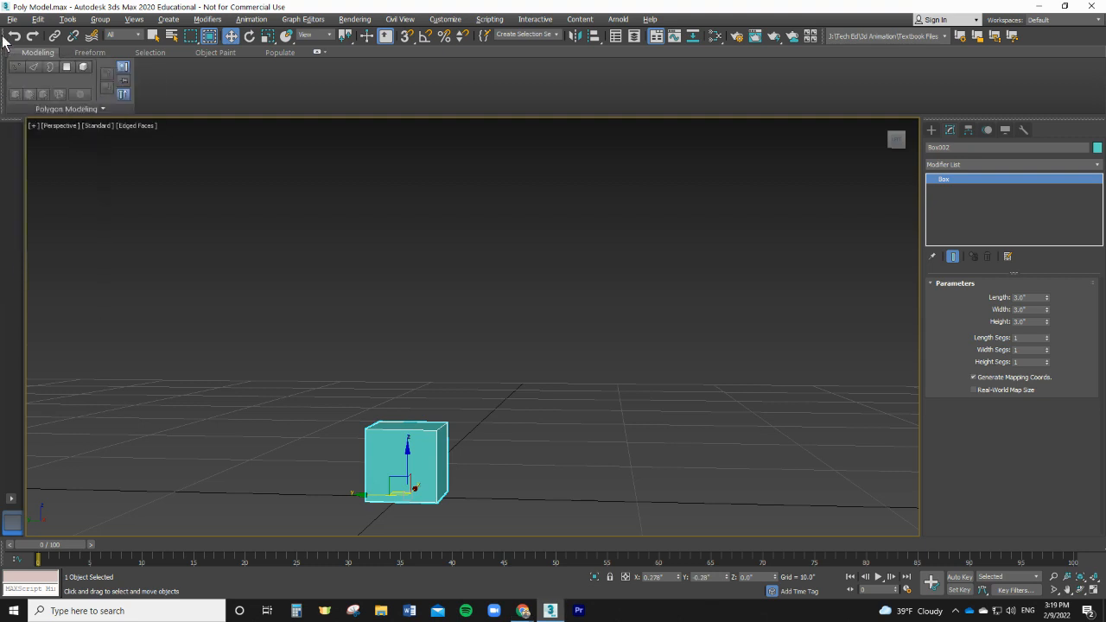
right_click(4, 38)
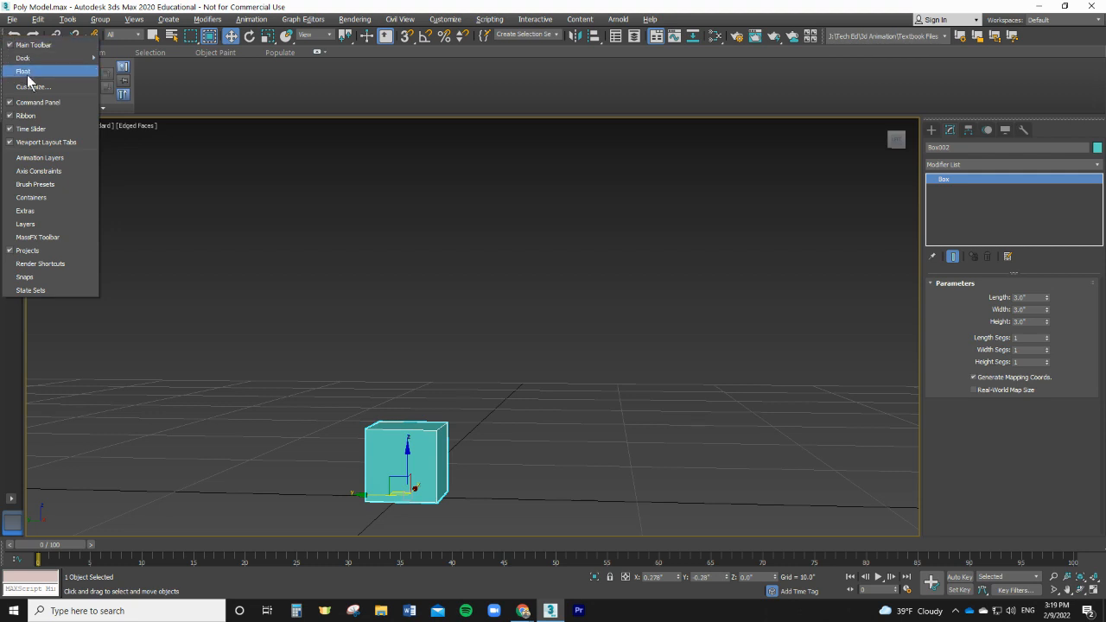
click(26, 115)
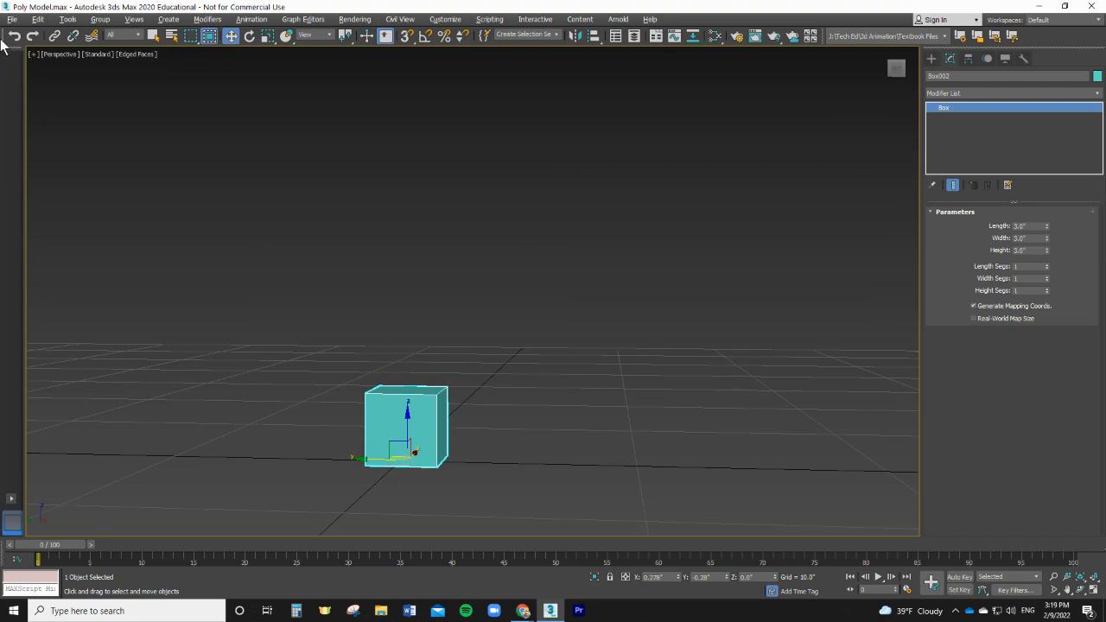
right_click(4, 42)
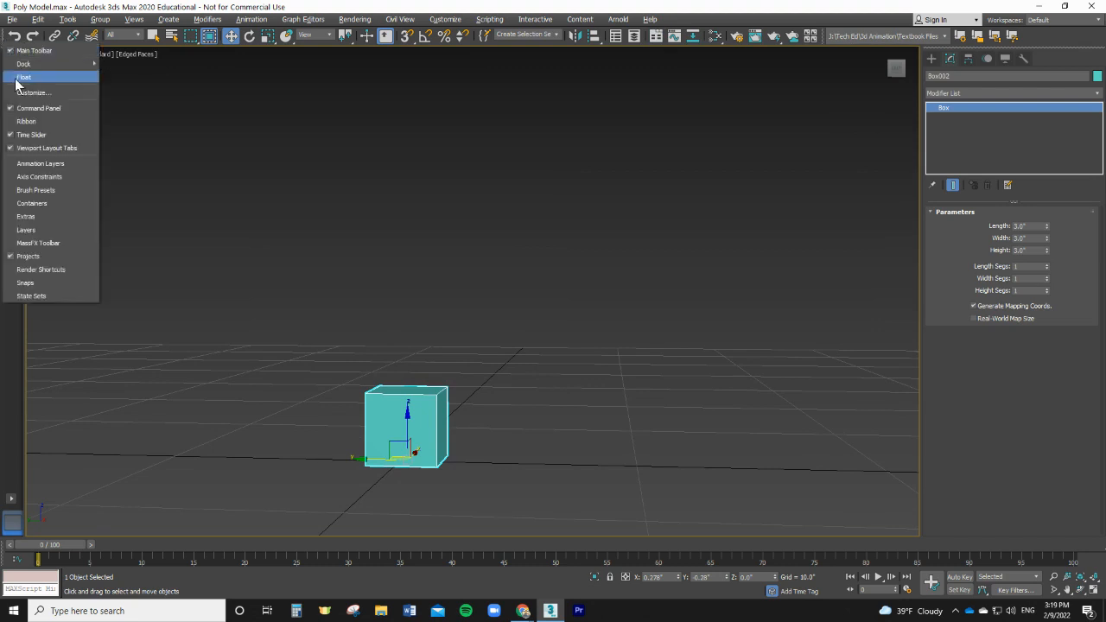
click(26, 133)
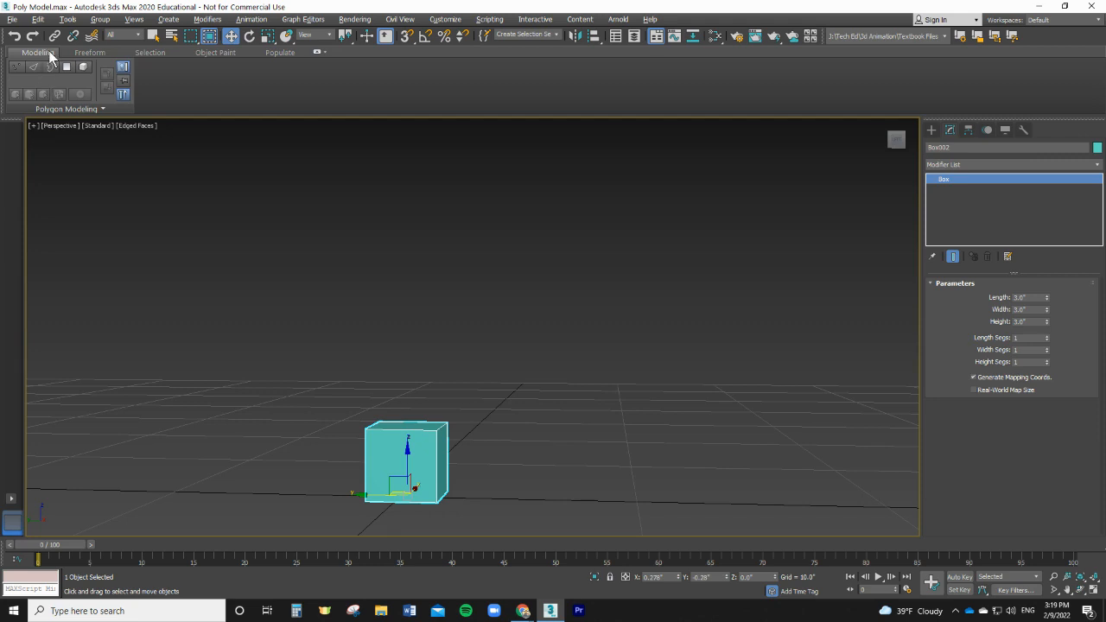
click(96, 107)
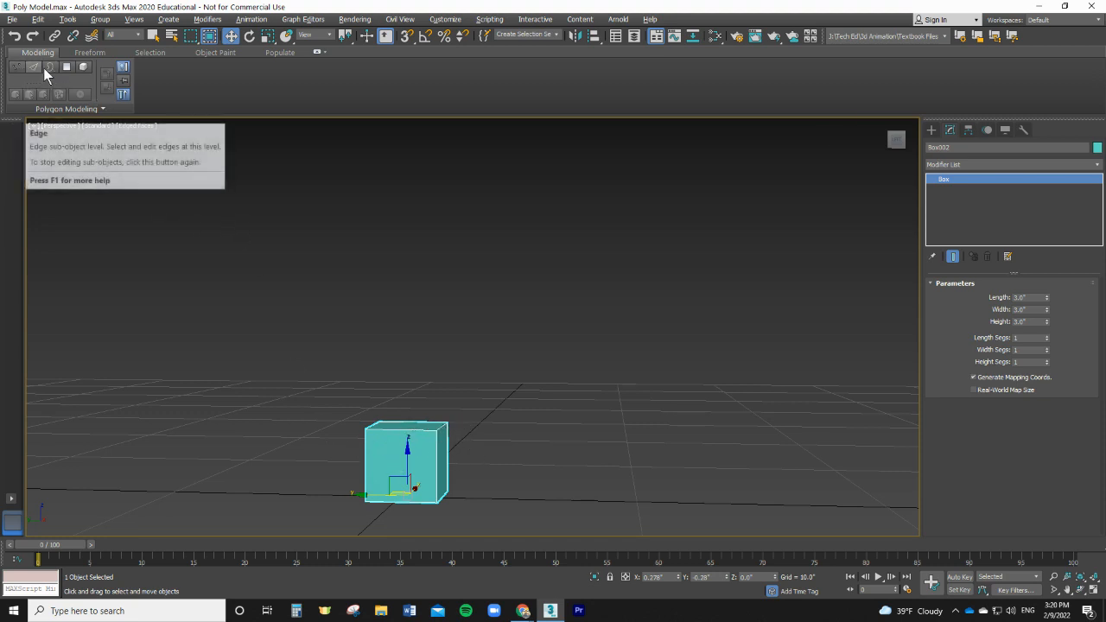
Convert the box to an Editable Poly.
right_click(420, 442)
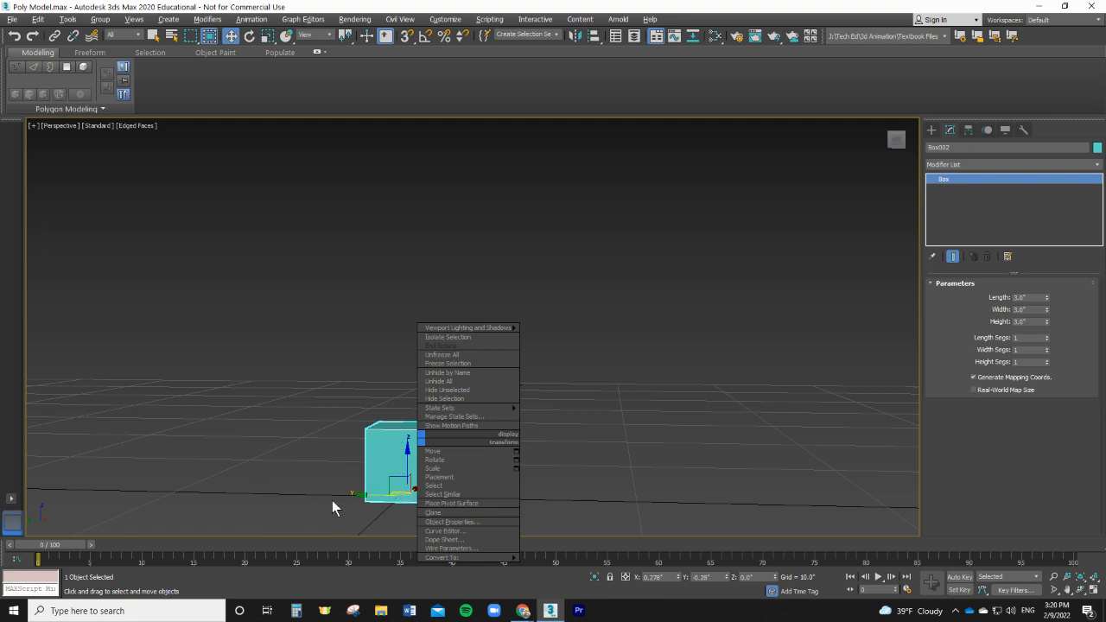
mouse_move(462, 556)
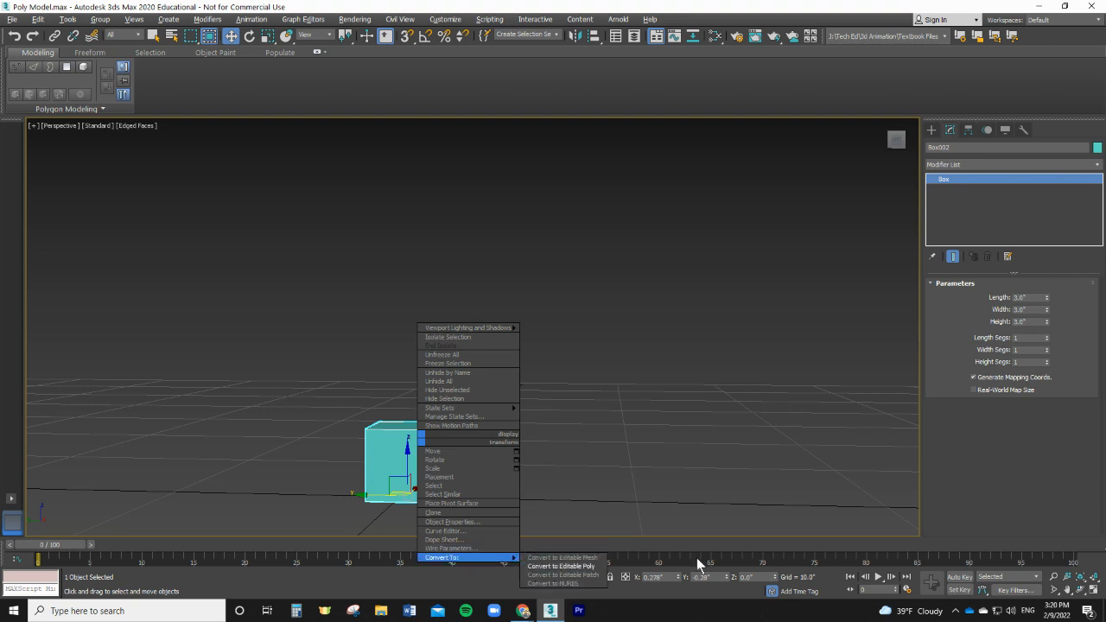
click(948, 179)
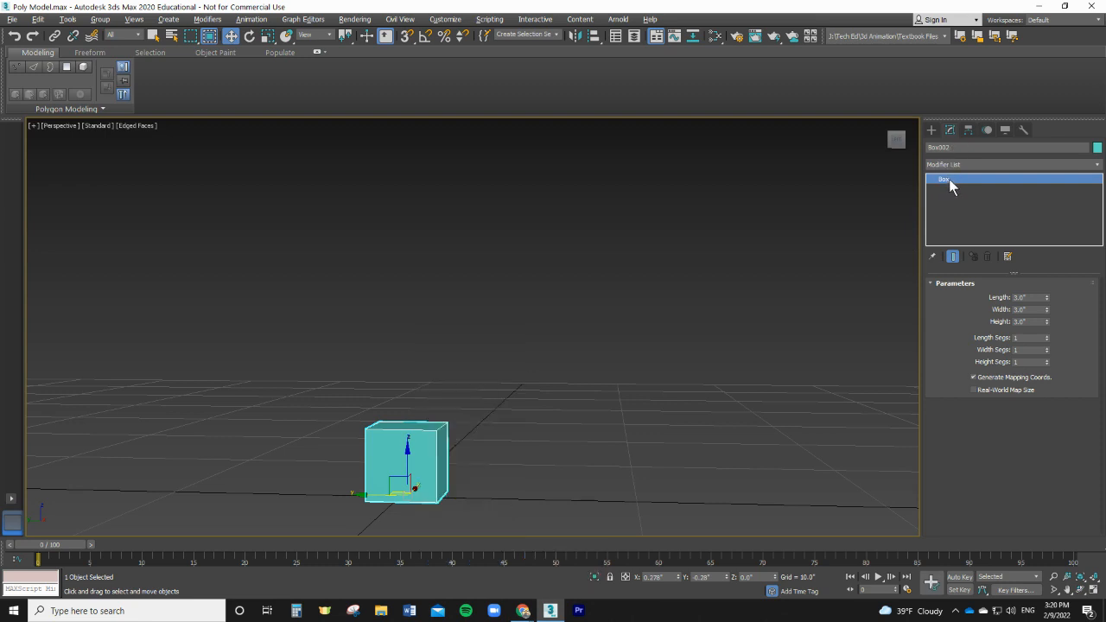
right_click(949, 179)
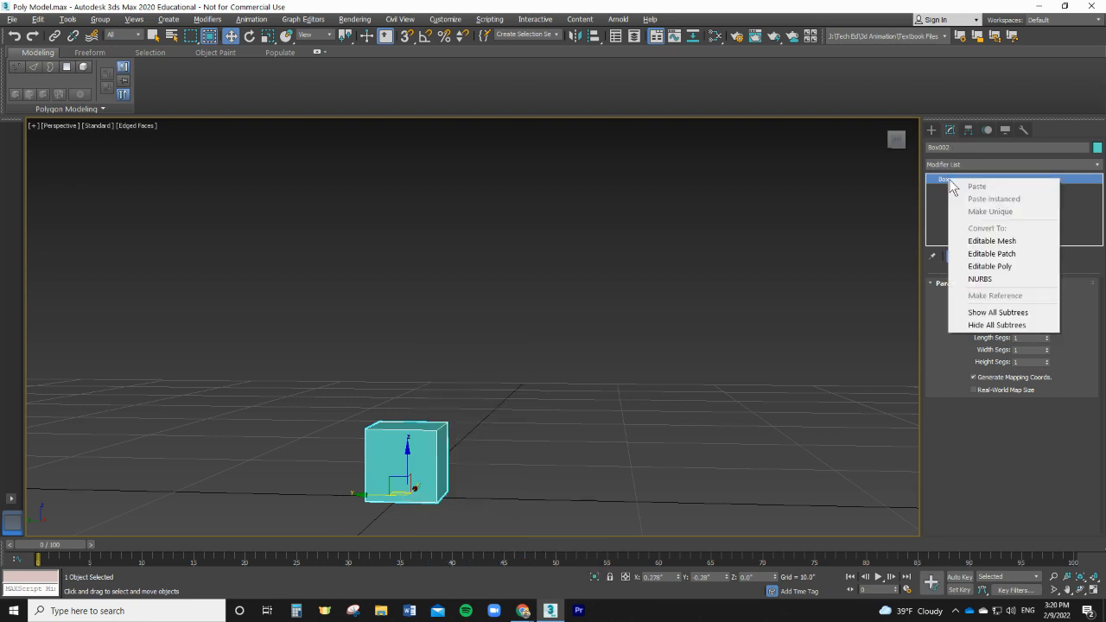
click(991, 266)
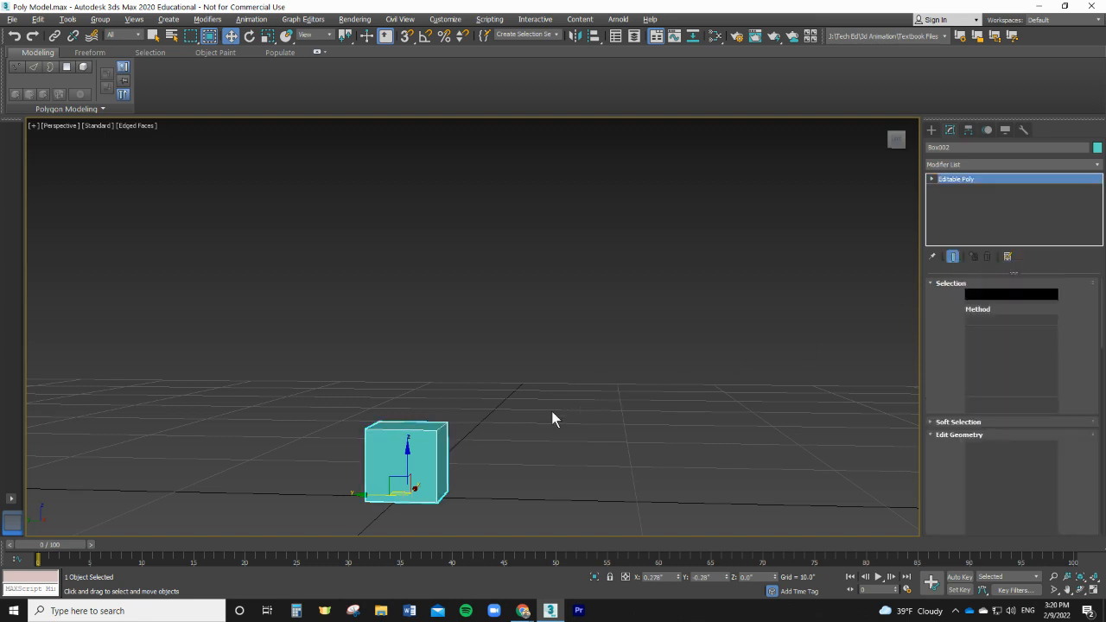
right_click(410, 446)
mouse_move(428, 566)
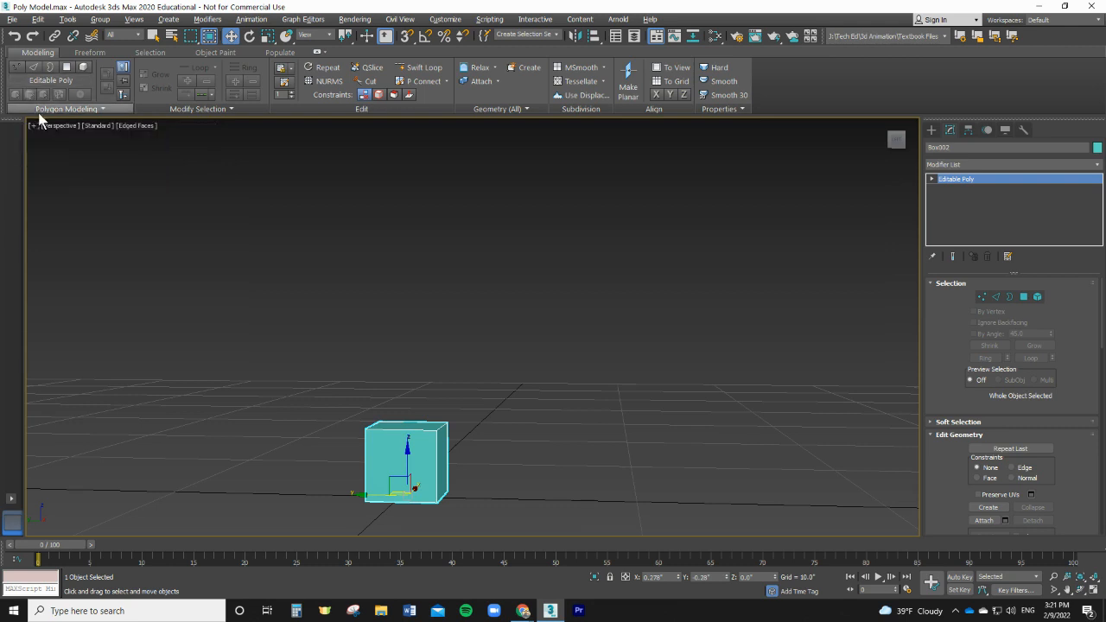
At vertex level, raise the box's upper rear corner vertex to about 4.16 inches and shift it outward along Y to about -3.21 inches.
click(16, 67)
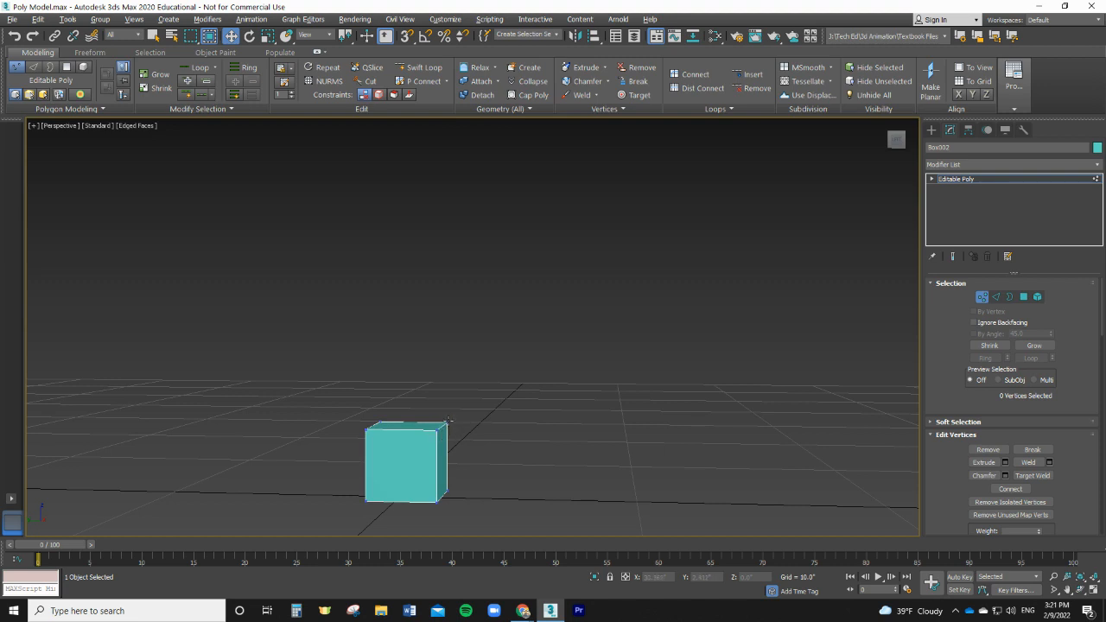
drag(447, 424, 477, 400)
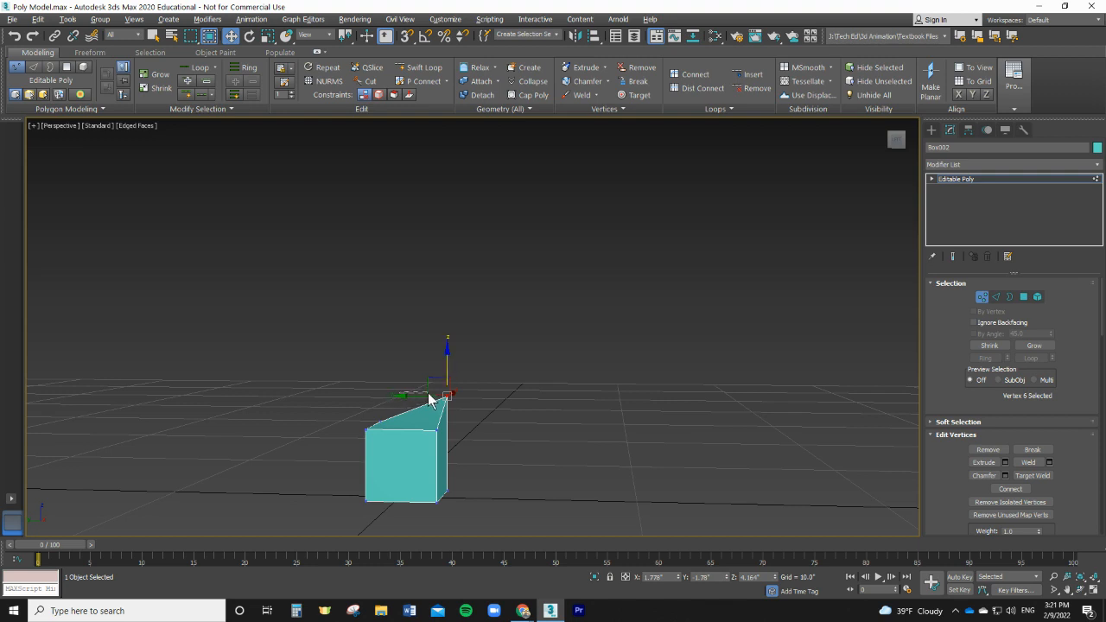
click(418, 402)
click(445, 398)
drag(414, 395, 439, 394)
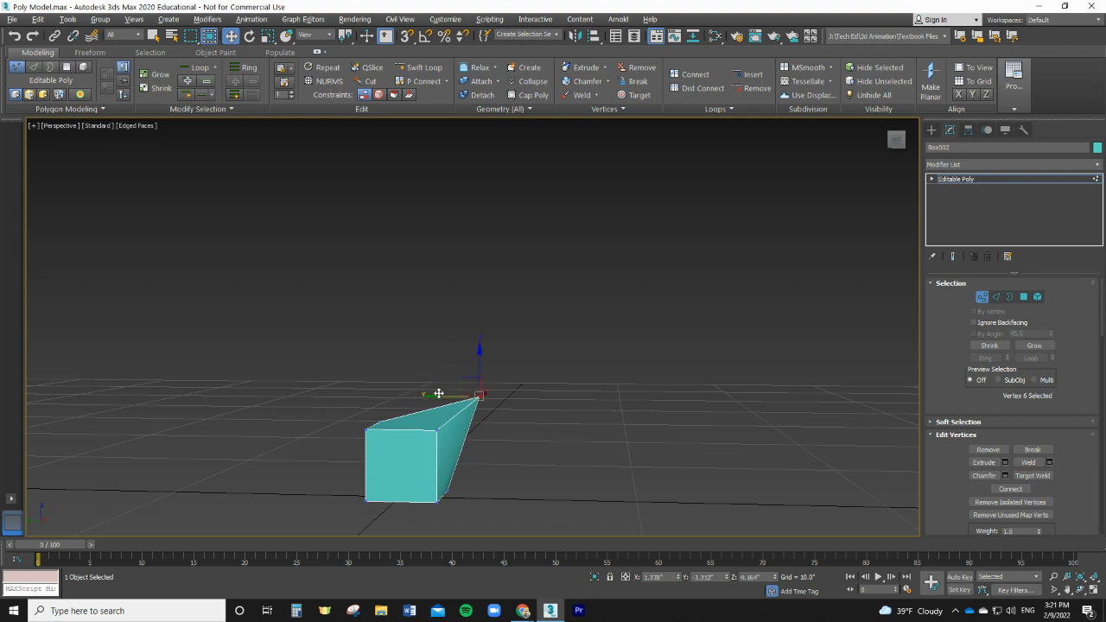
Undo the outward vertex shift and return the corner vertex to a height of 3 inches.
key(ctrl+z)
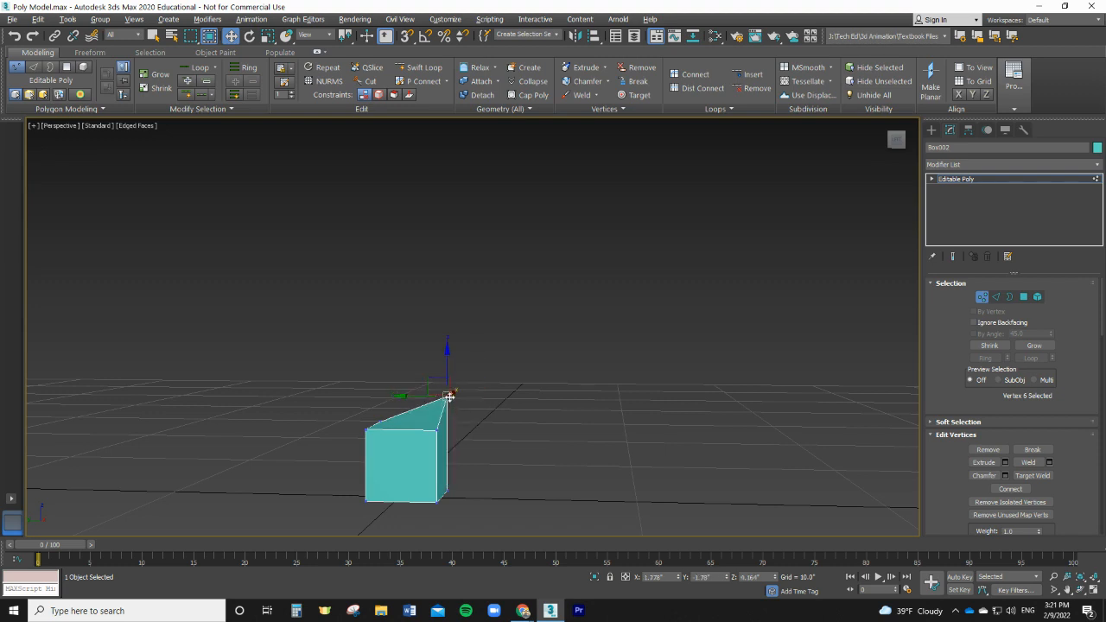
click(432, 399)
click(445, 395)
drag(444, 396, 441, 418)
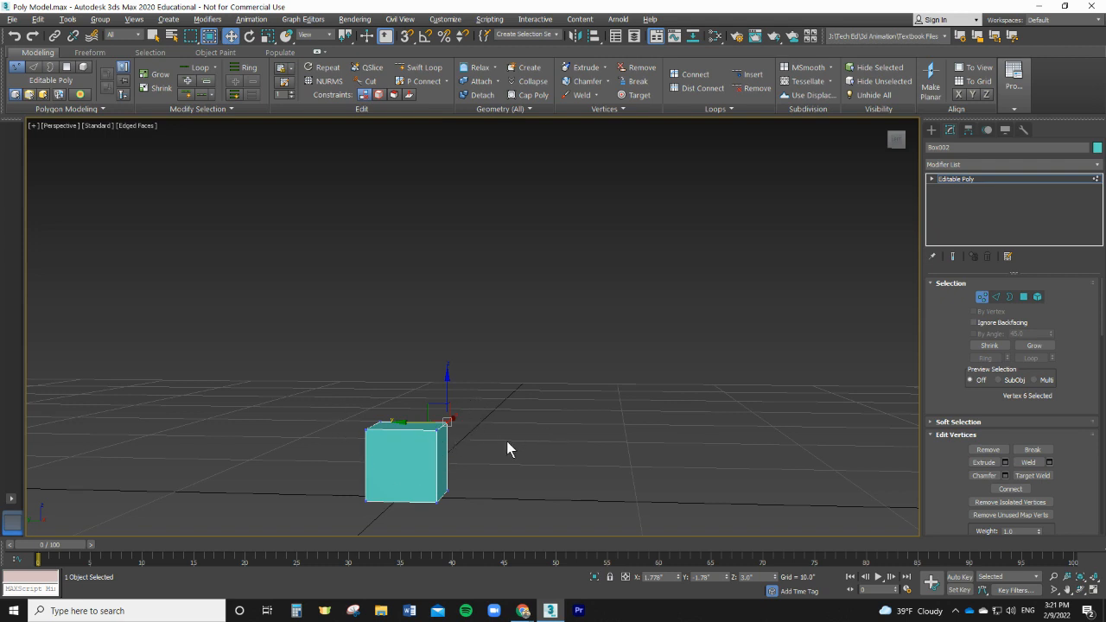
Switch to edge level, try selecting the front vertical edge, and leave the short upper side edge selected.
click(35, 69)
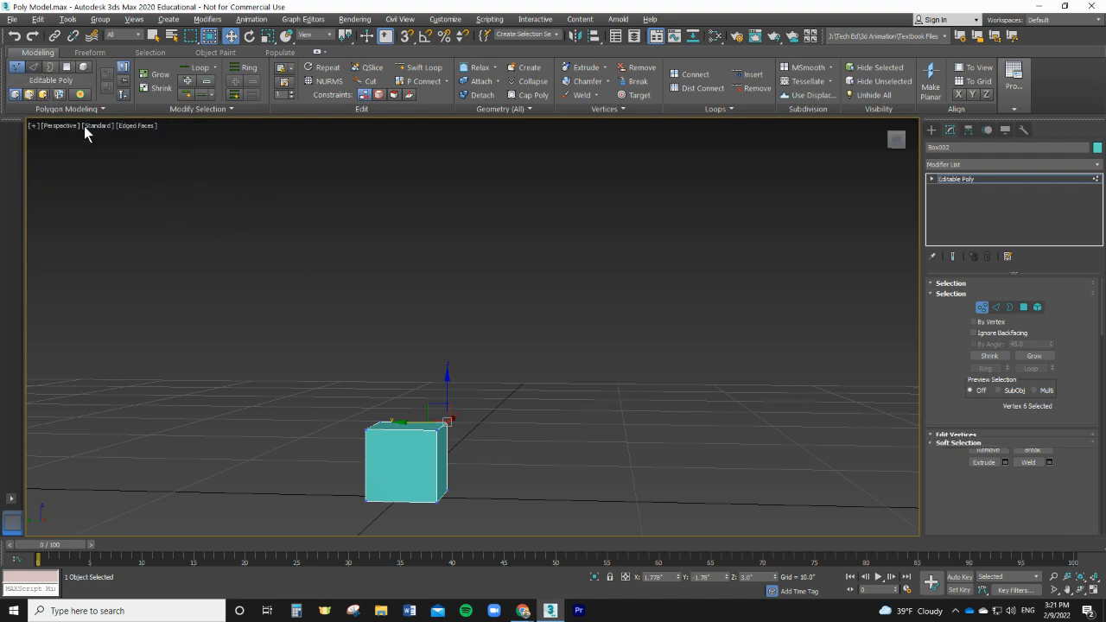
click(439, 425)
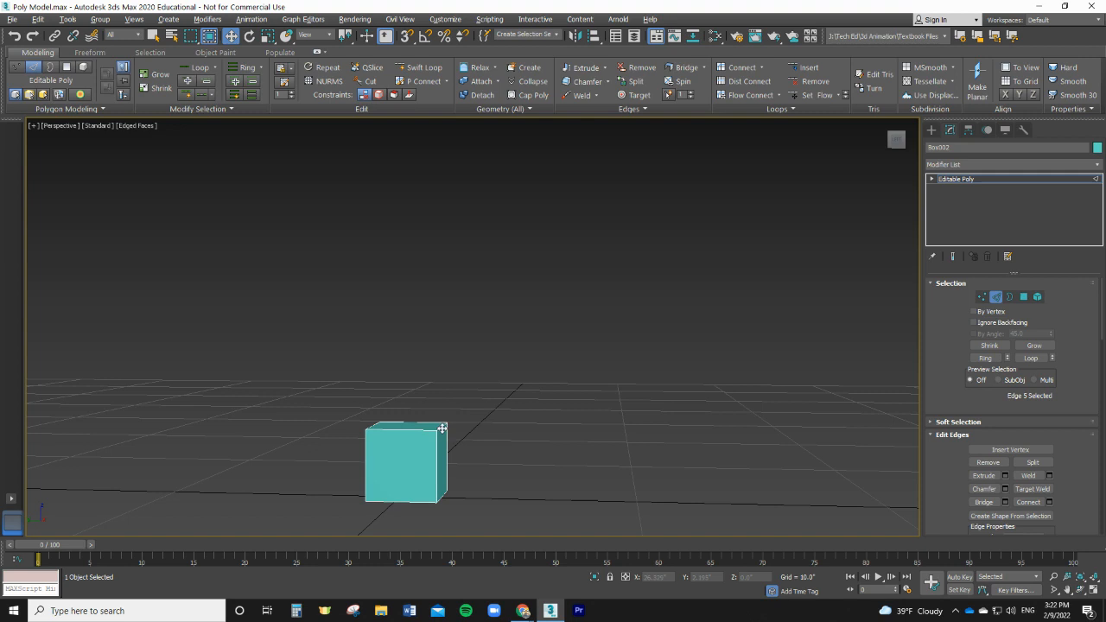
click(438, 480)
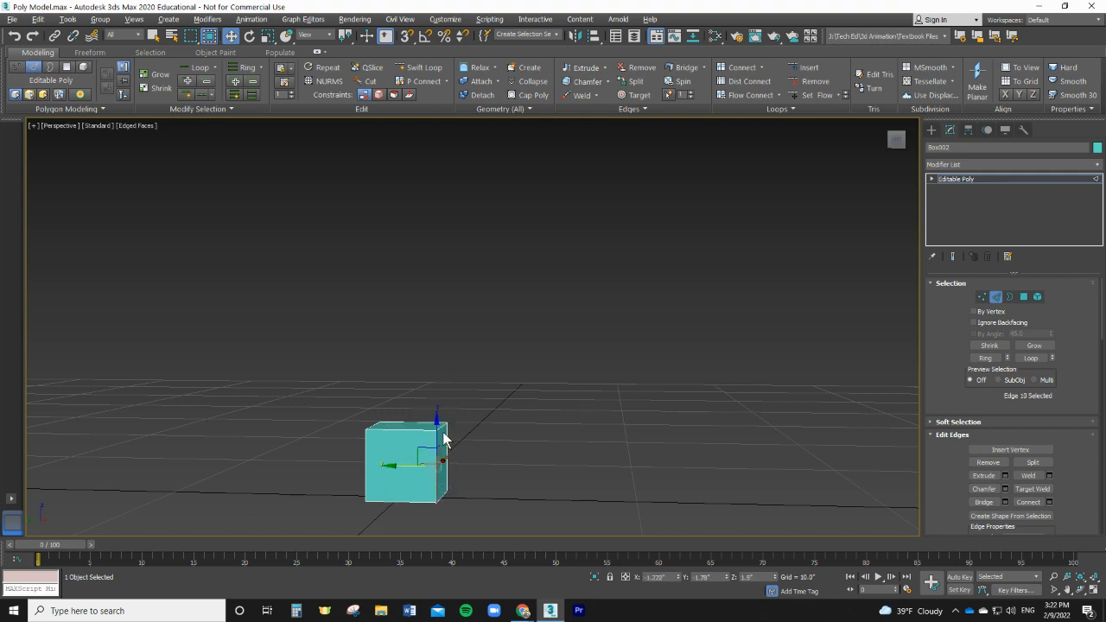
key(ctrl+z)
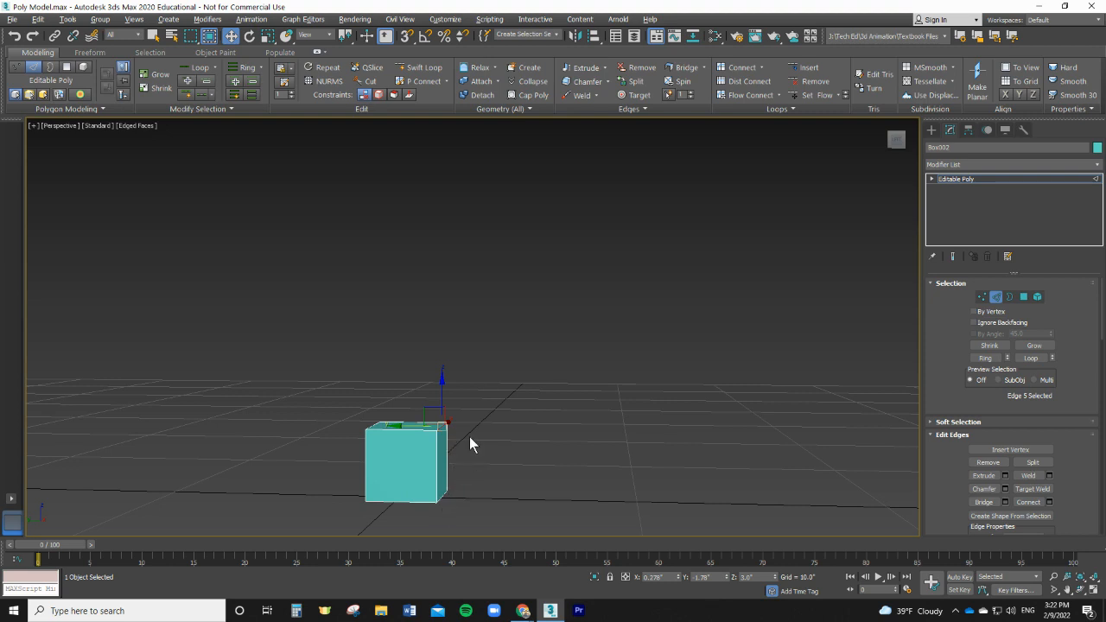
Visit the border level, switch to polygon level and select the box's top polygon.
scroll(459, 512, up, 5)
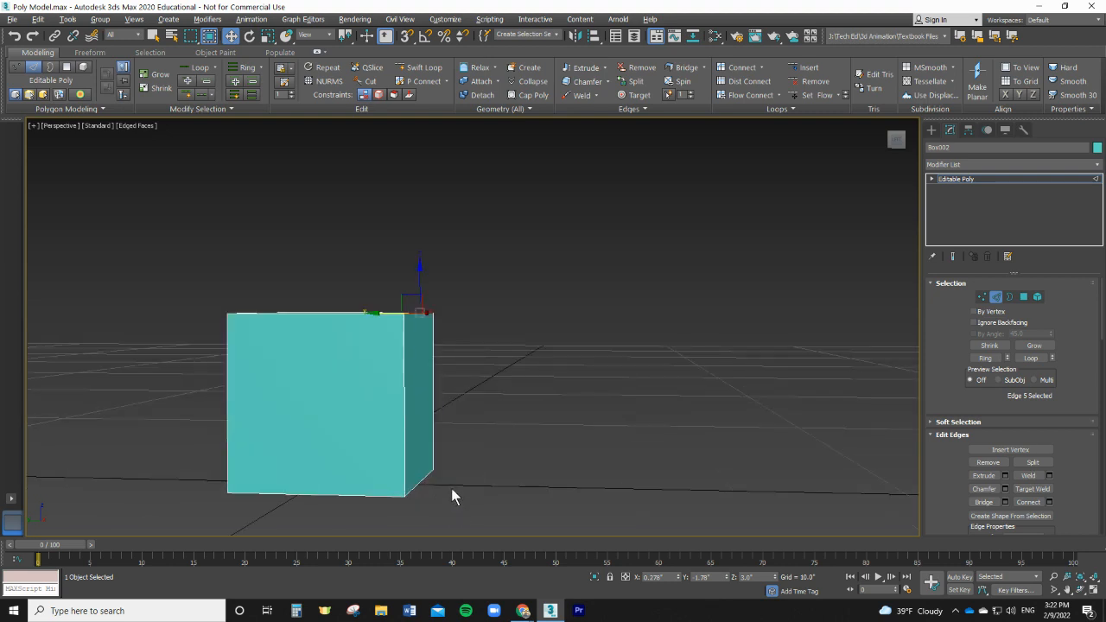
scroll(465, 469, up, 3)
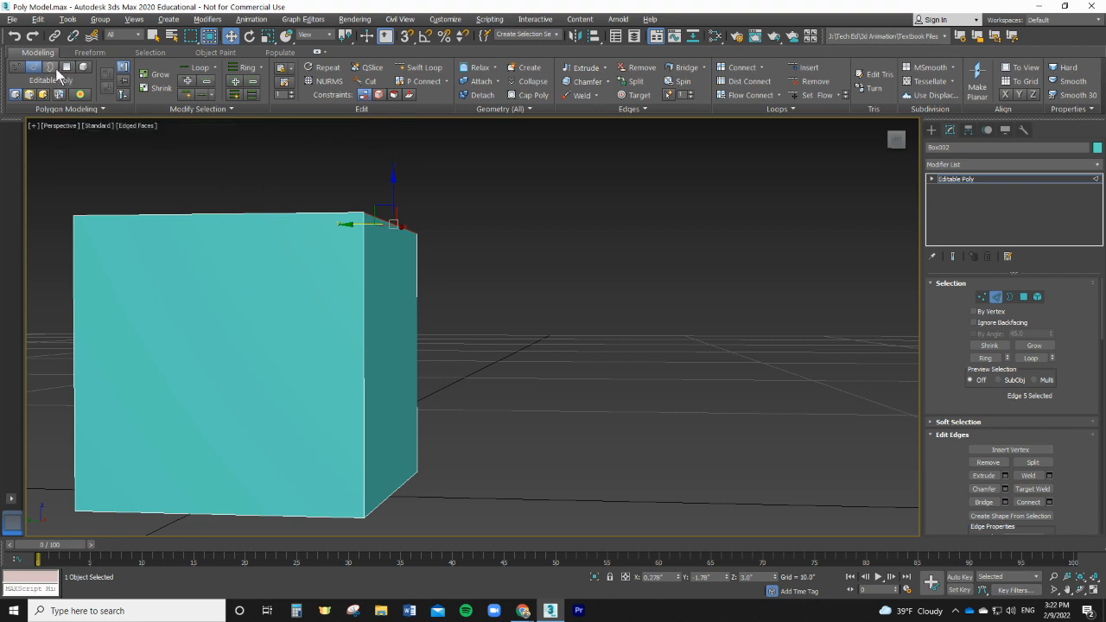
scroll(200, 276, down, 3)
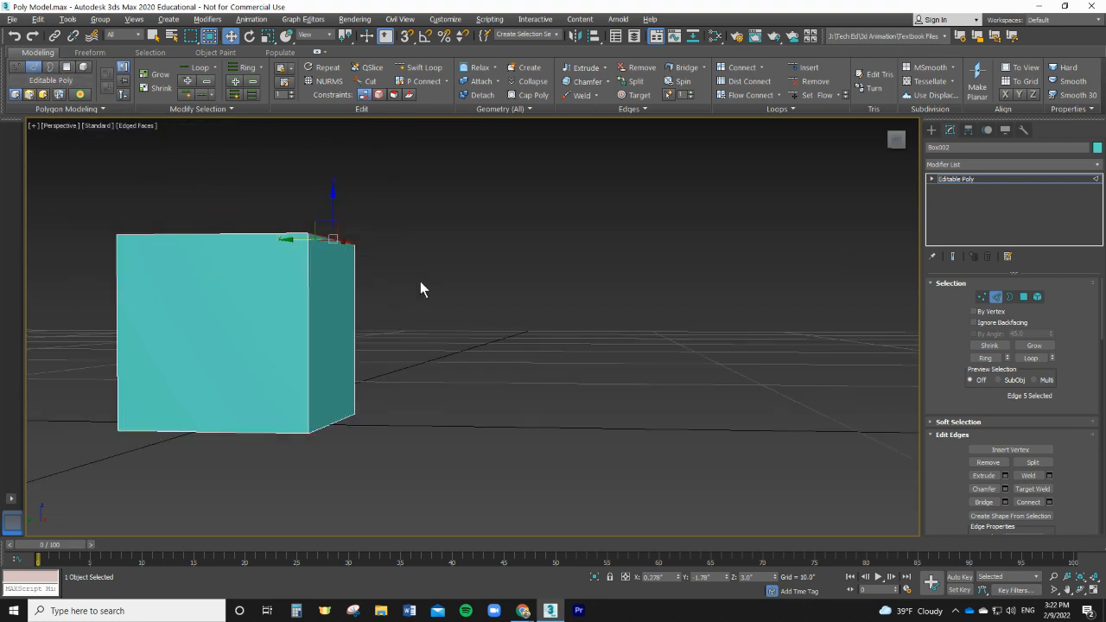
alt+middle_drag(419, 294, 420, 336)
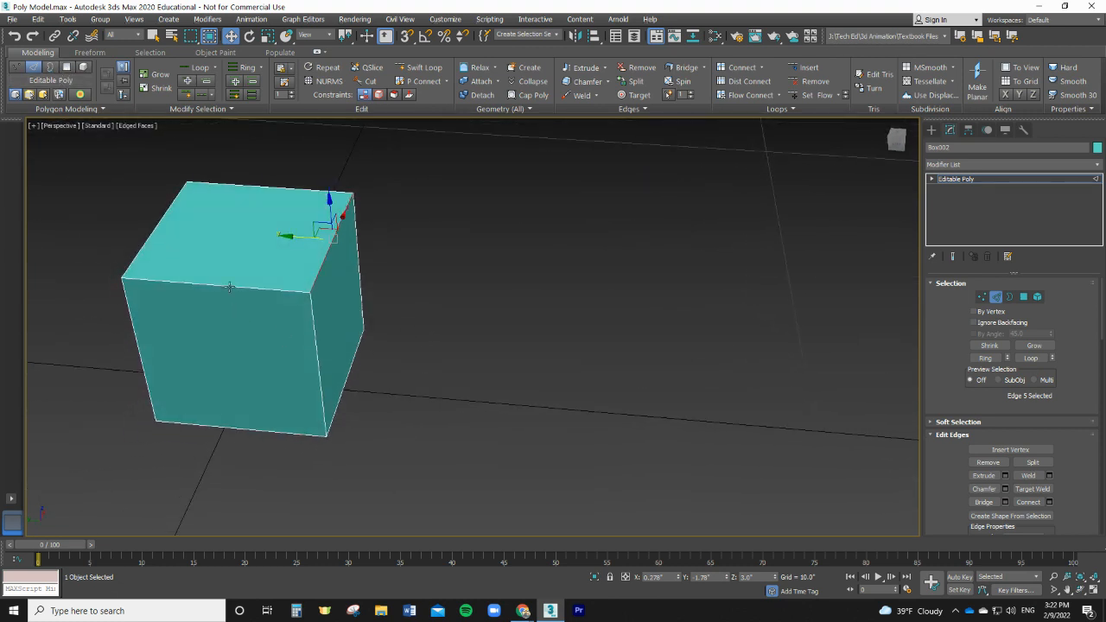
click(50, 67)
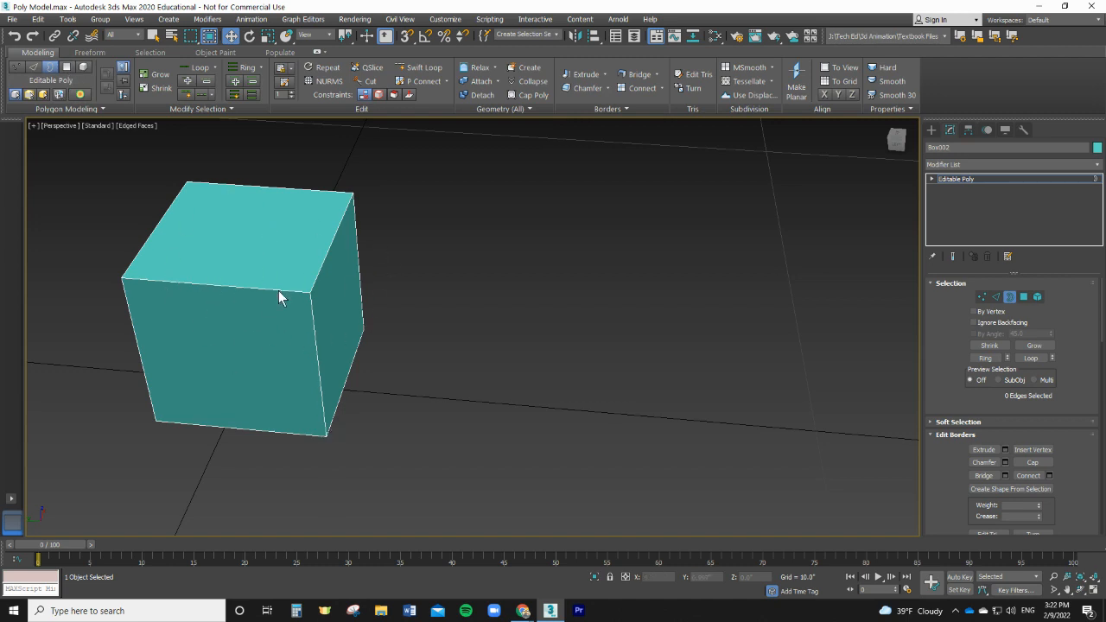
click(68, 67)
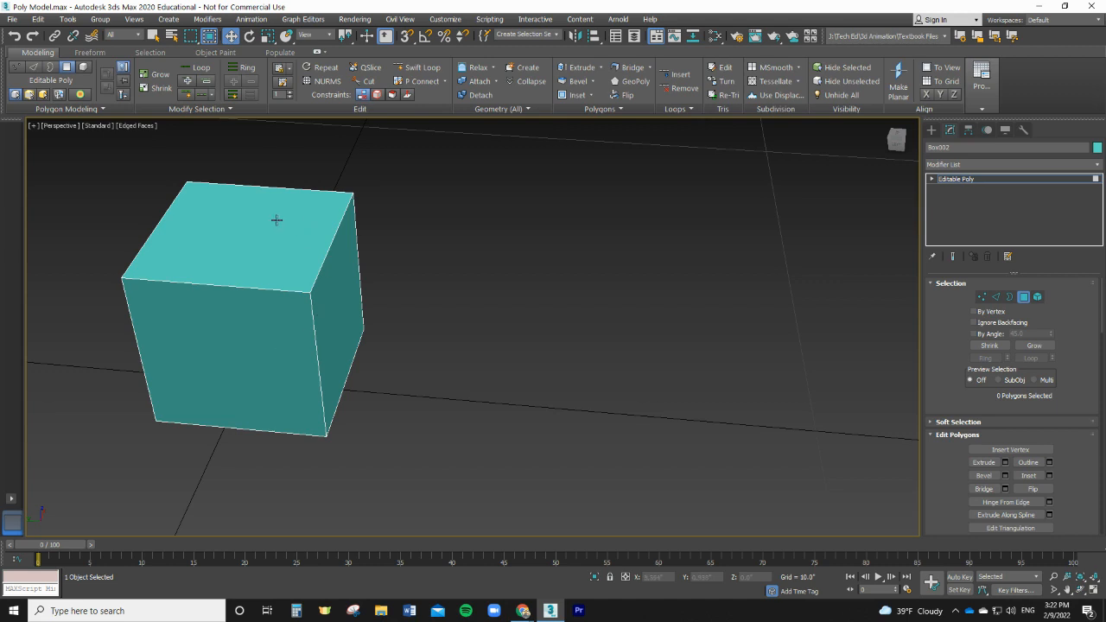
click(255, 239)
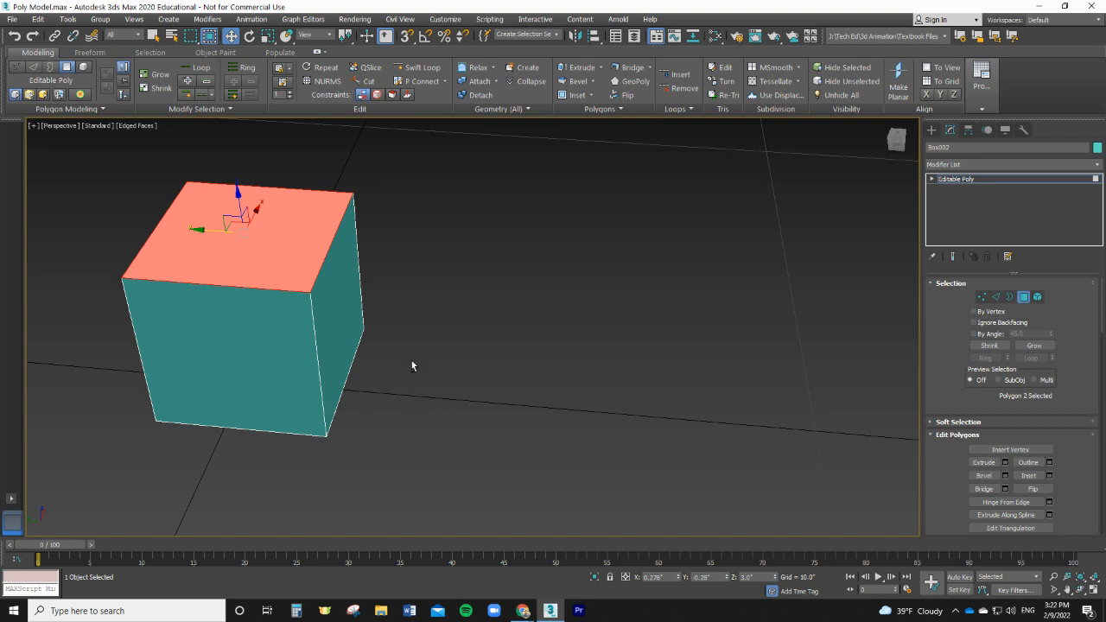
Raise the top polygon to a height of about 4.685 inches and lower it to about 2.339 inches.
alt+middle_drag(412, 363, 435, 336)
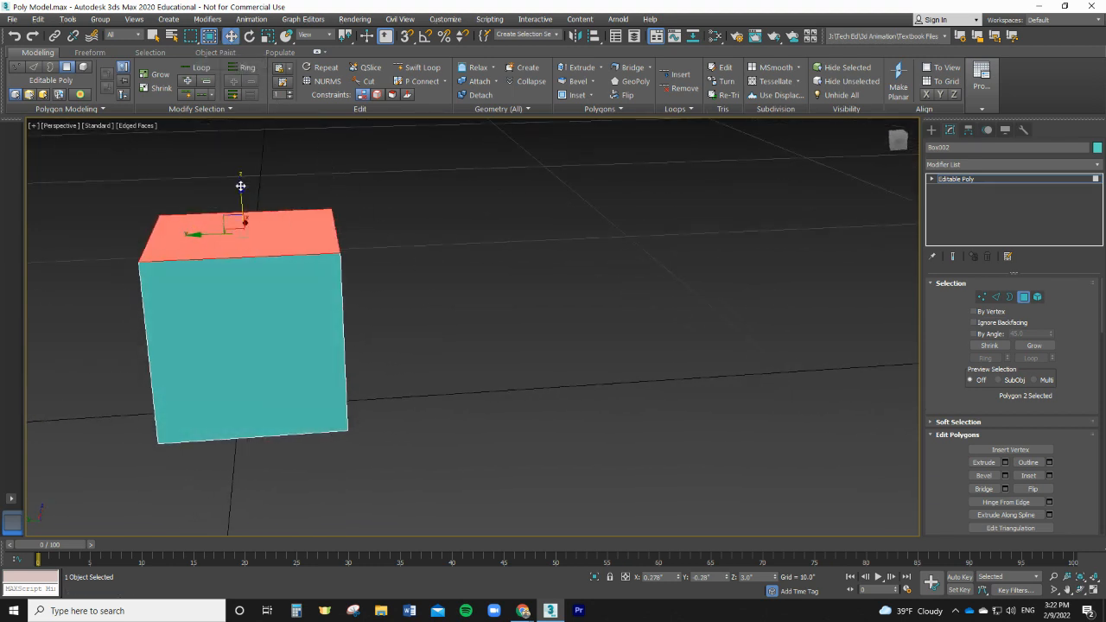
drag(240, 186, 239, 128)
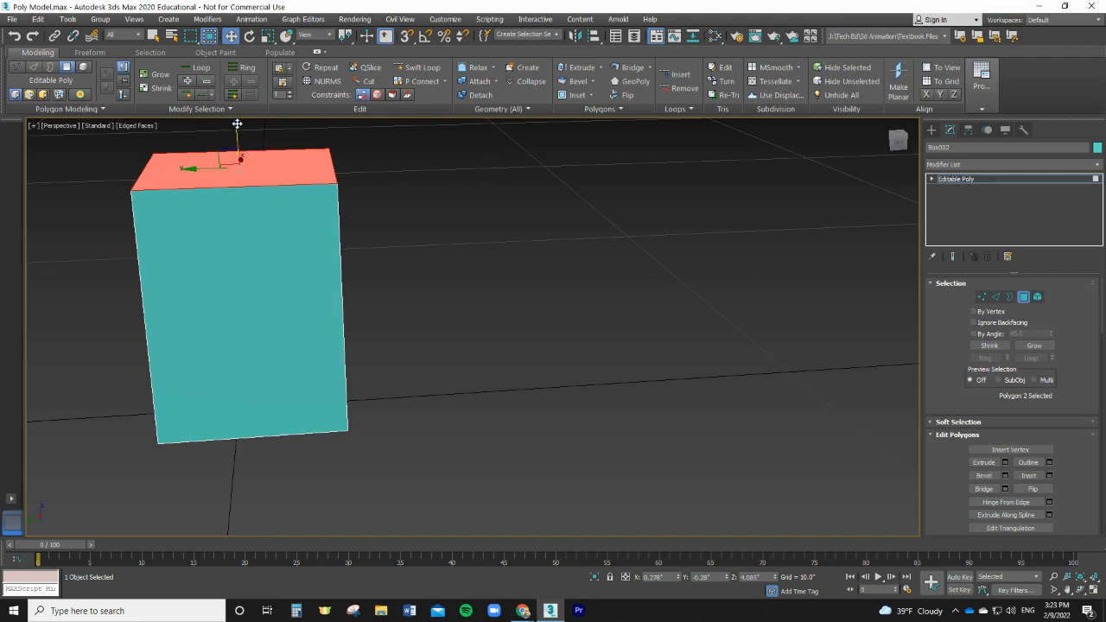
drag(237, 124, 247, 227)
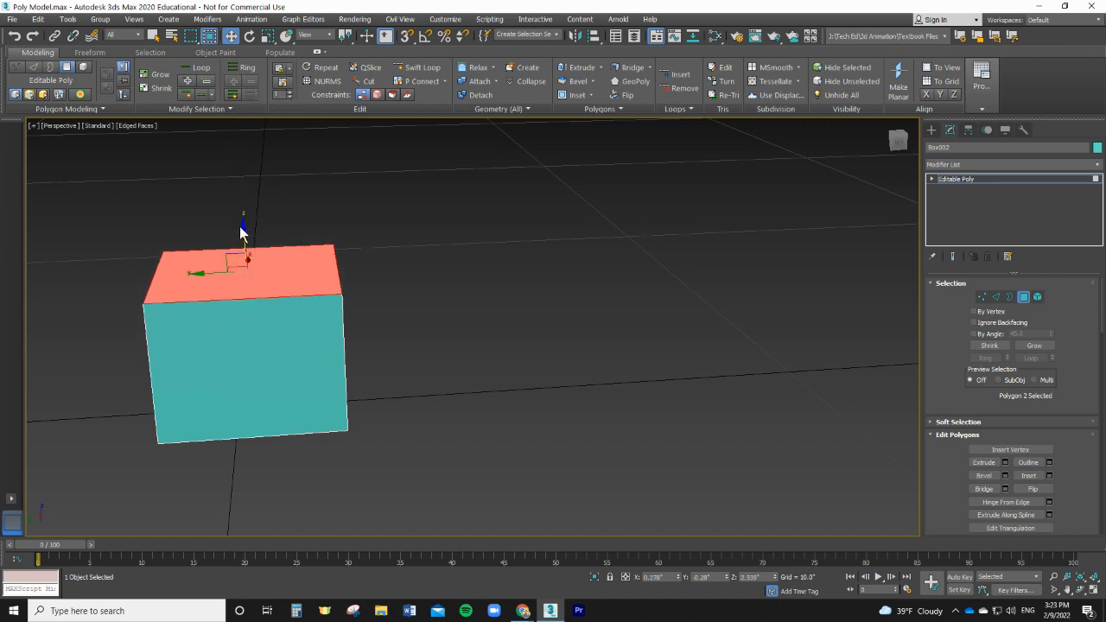
Try to clone the top polygon upward off the box and undo the copy.
shift+drag(244, 229, 258, 132)
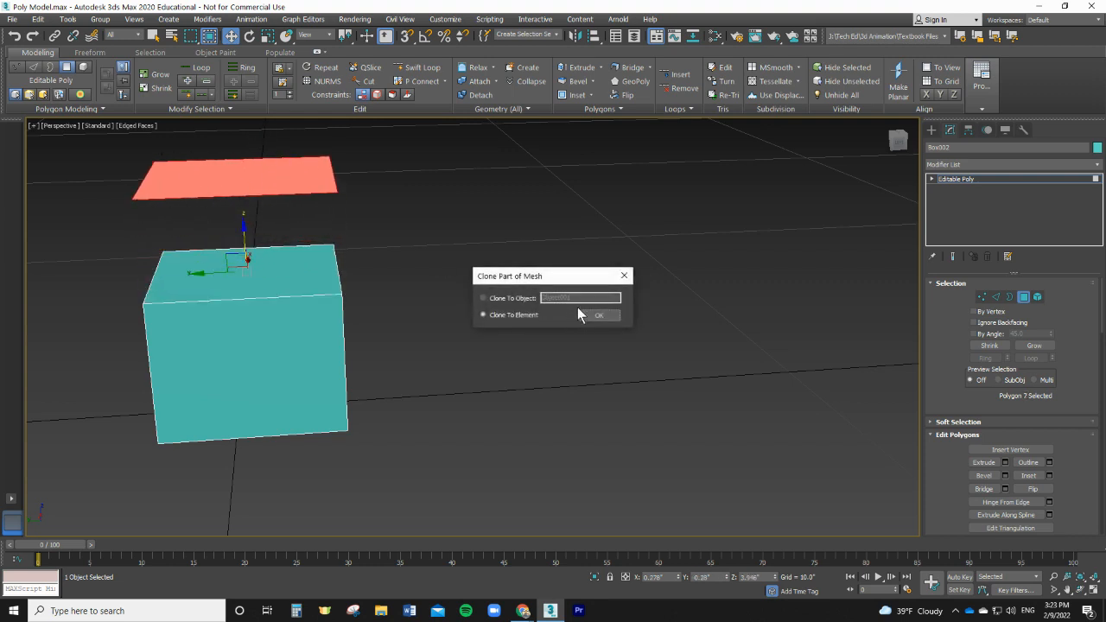
click(624, 277)
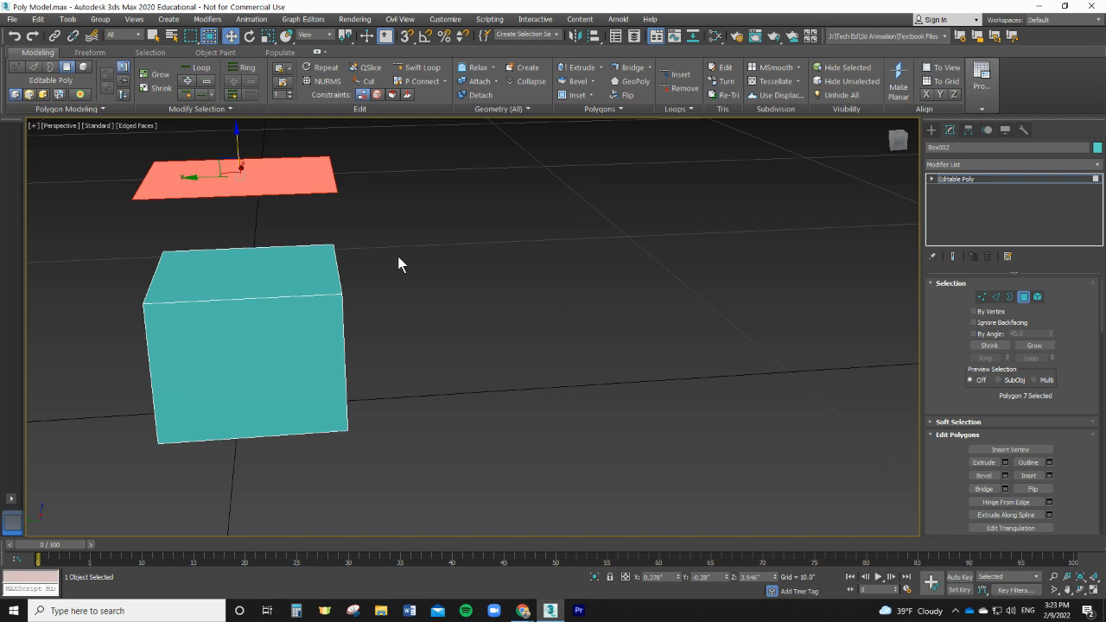
key(ctrl+z)
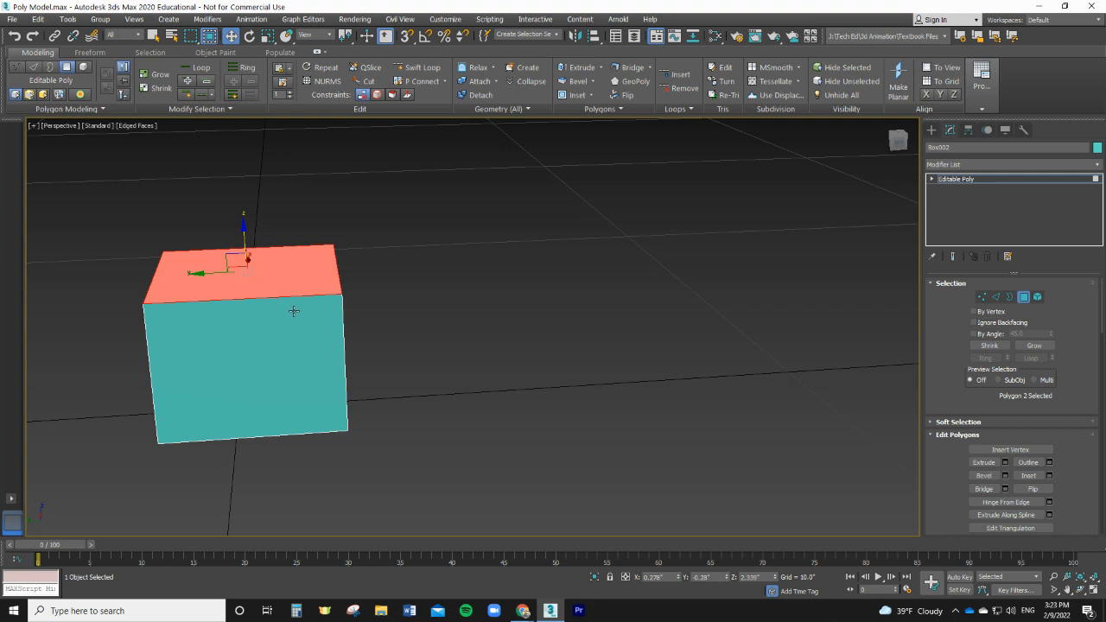
Delete the top polygon and select the rest of the box at element level.
key(Delete)
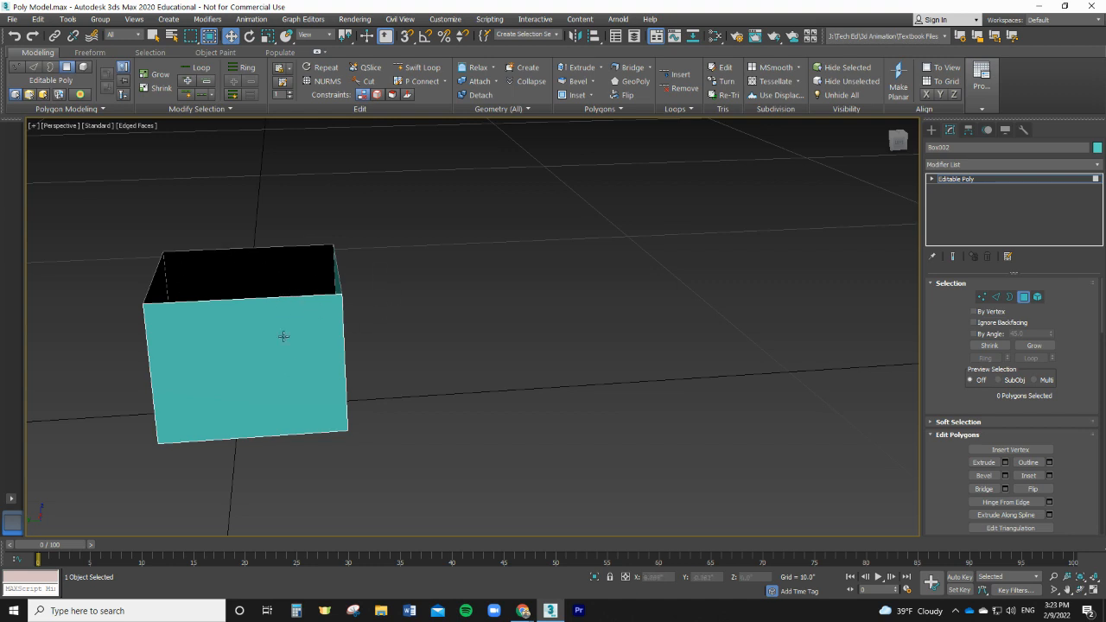
click(83, 67)
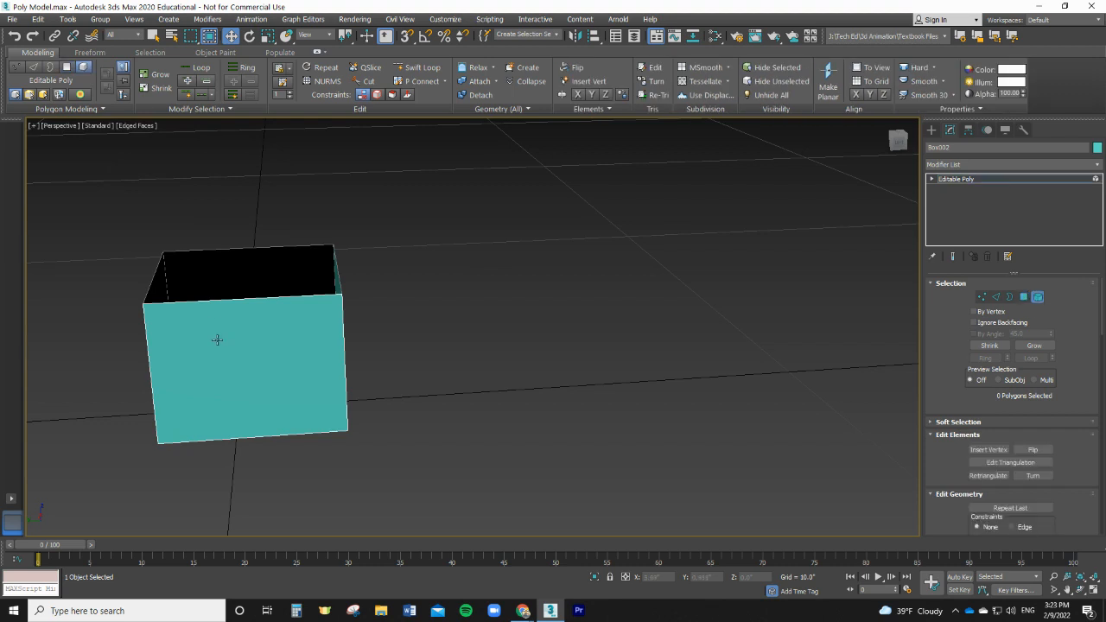
click(212, 384)
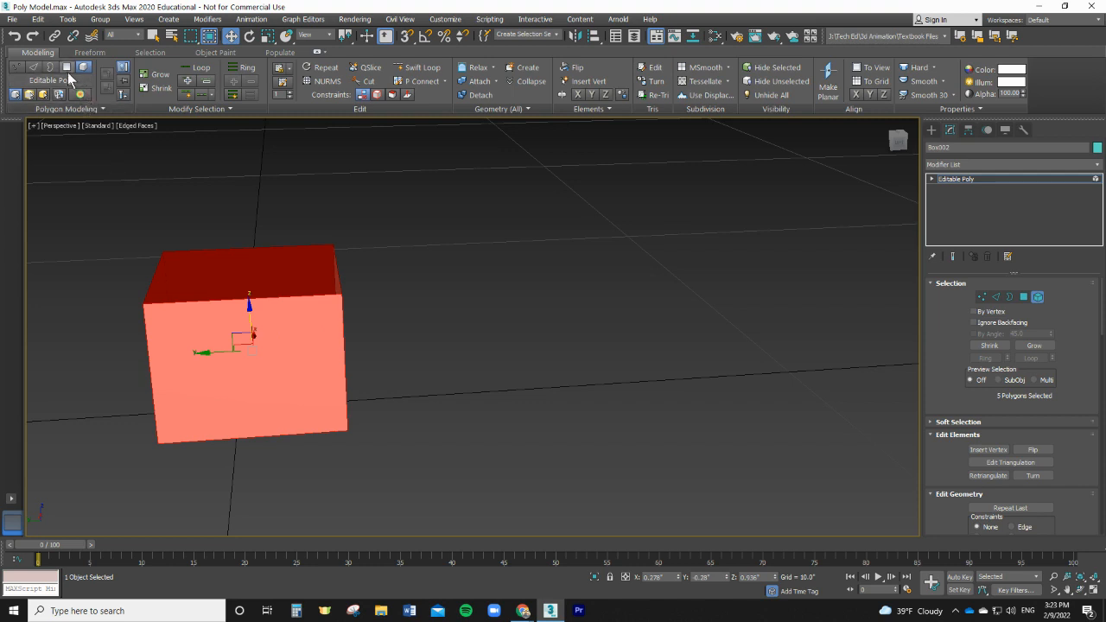
At border level, select the border around the open top and try to close it with Bridge.
click(51, 66)
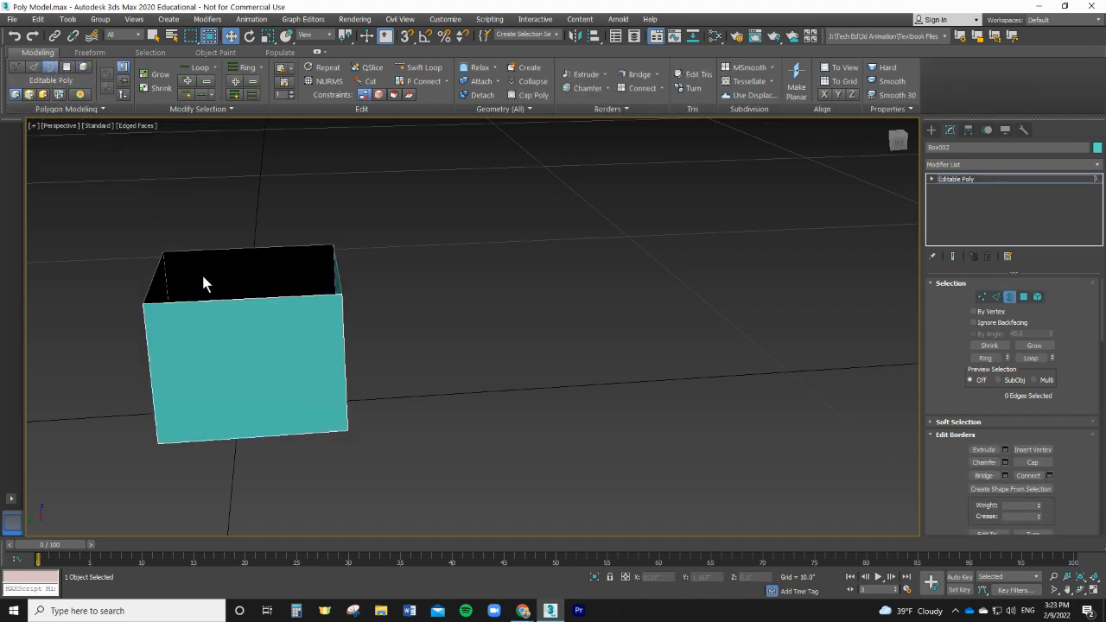
click(236, 247)
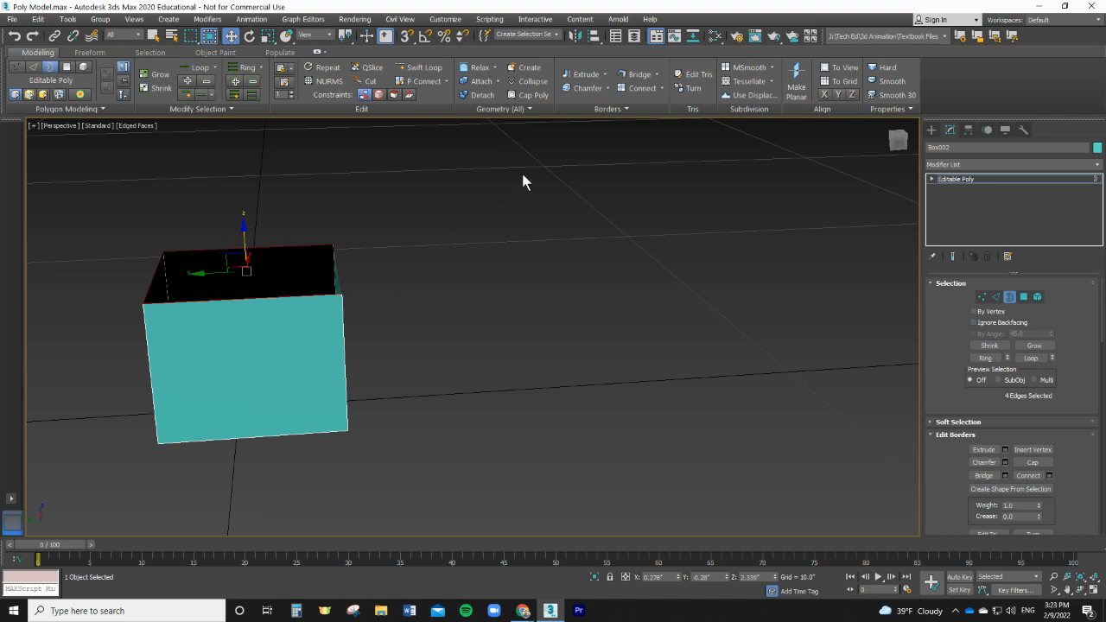
click(638, 76)
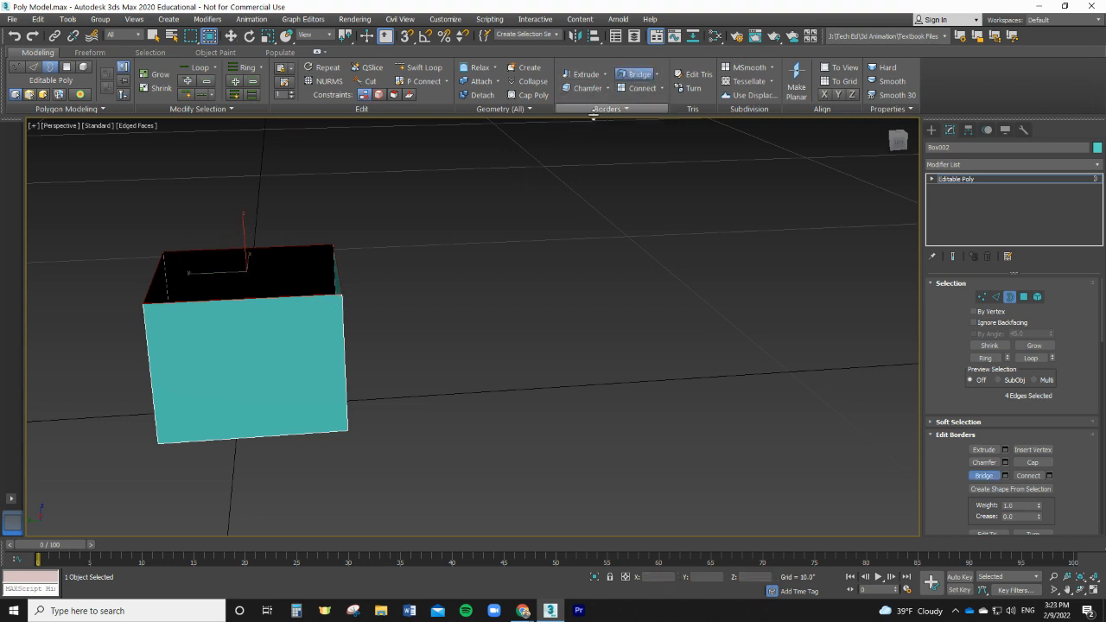
click(297, 296)
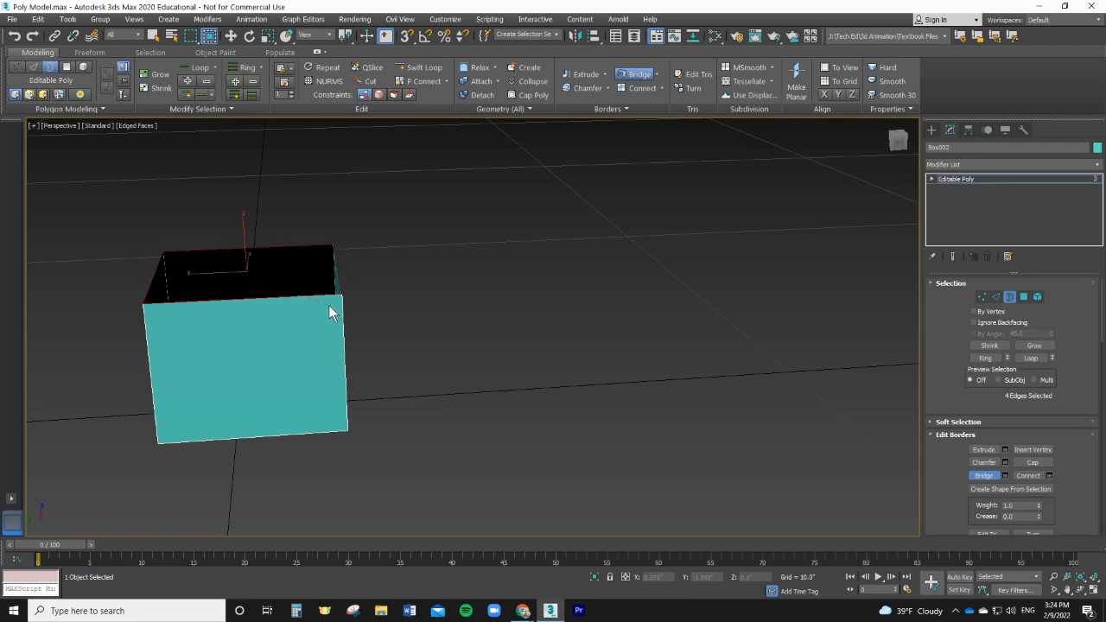
click(639, 74)
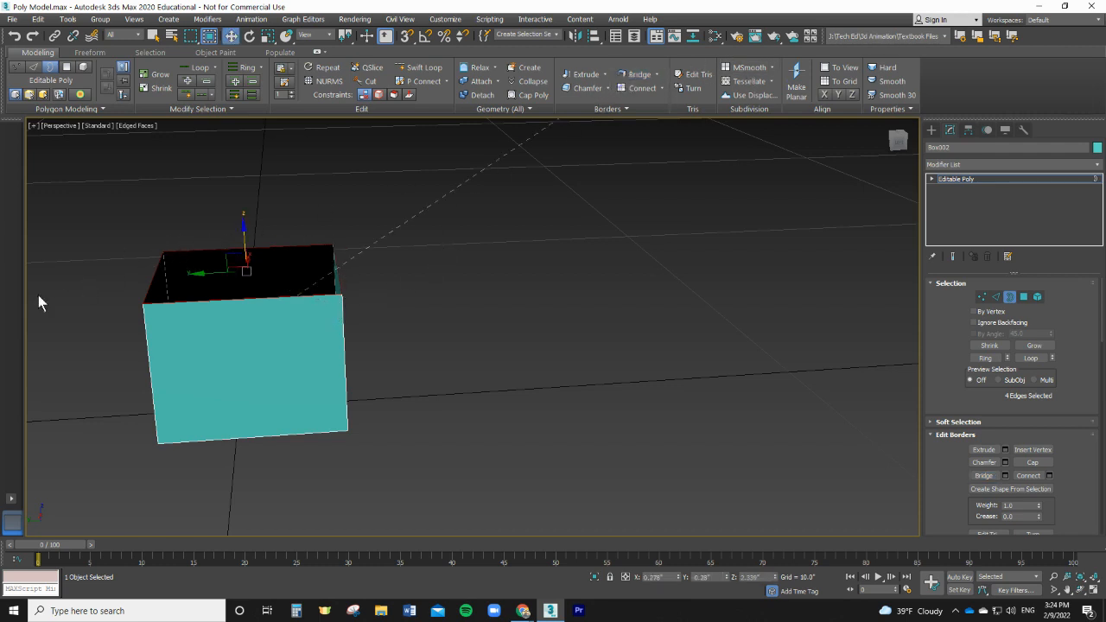
Switch to edge level, clear the edge selection and restore the box's deleted top polygon.
click(33, 67)
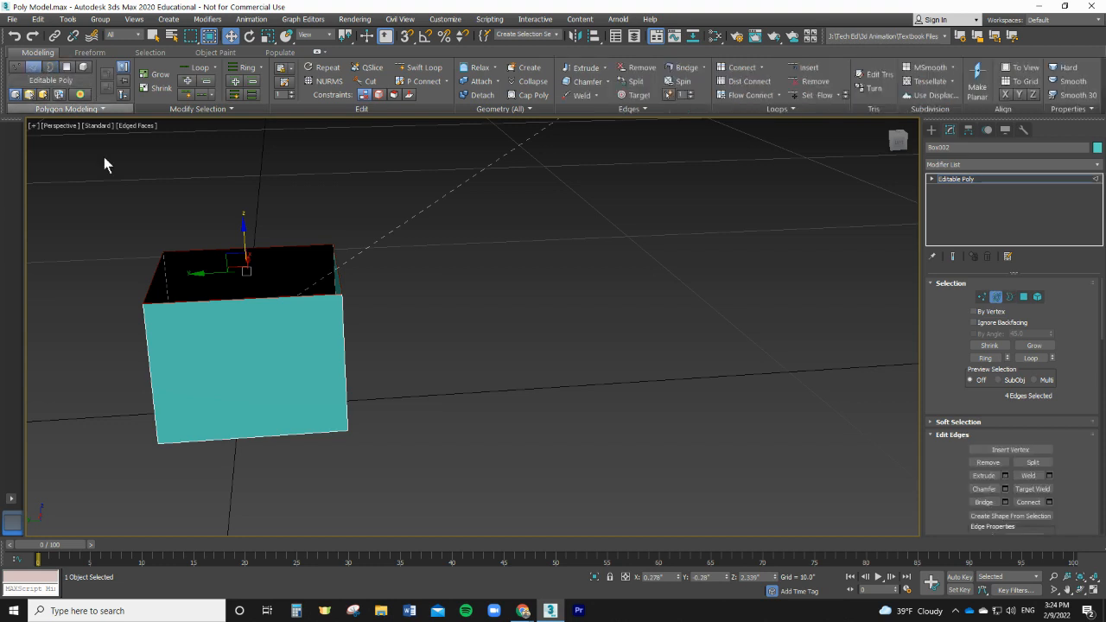
scroll(553, 250, down, 5)
scroll(588, 244, up, 4)
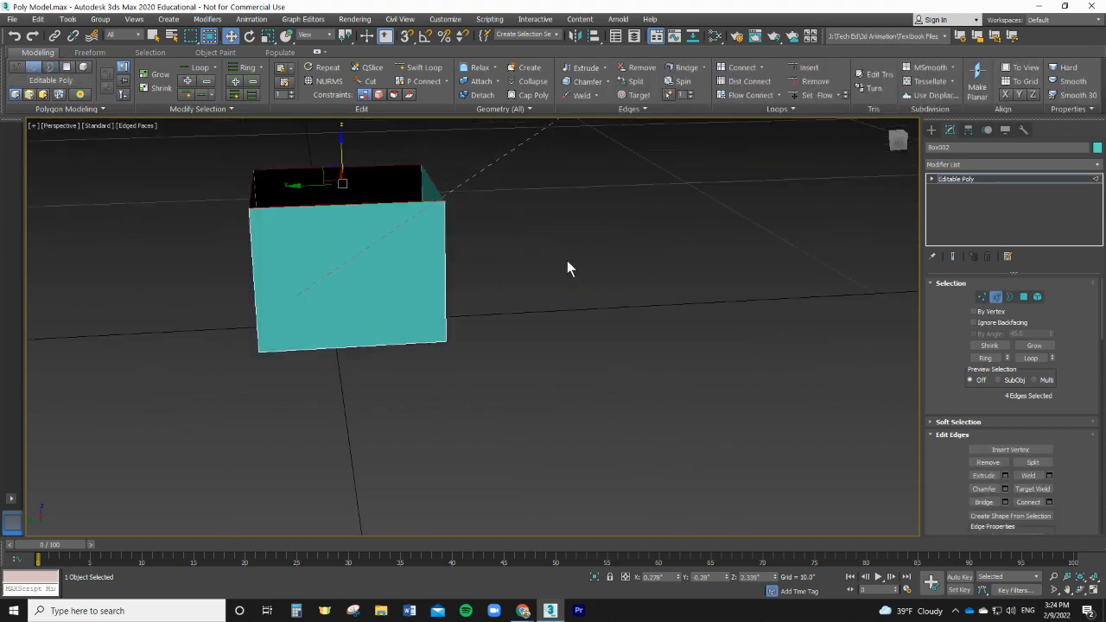
scroll(568, 265, down, 4)
click(524, 298)
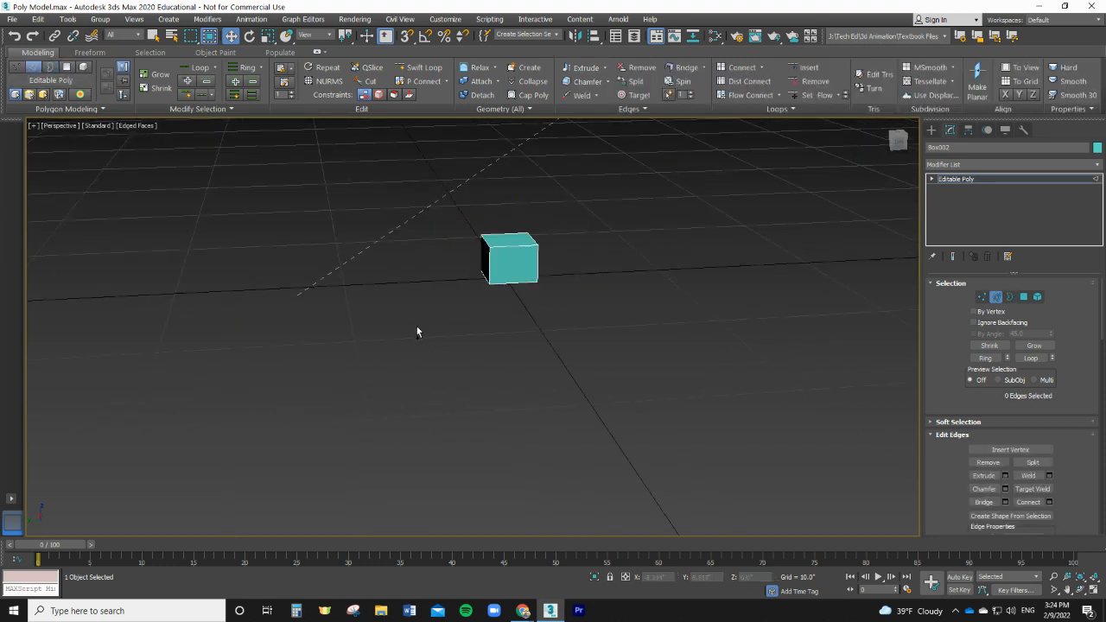
scroll(527, 276, up, 6)
scroll(541, 322, down, 1)
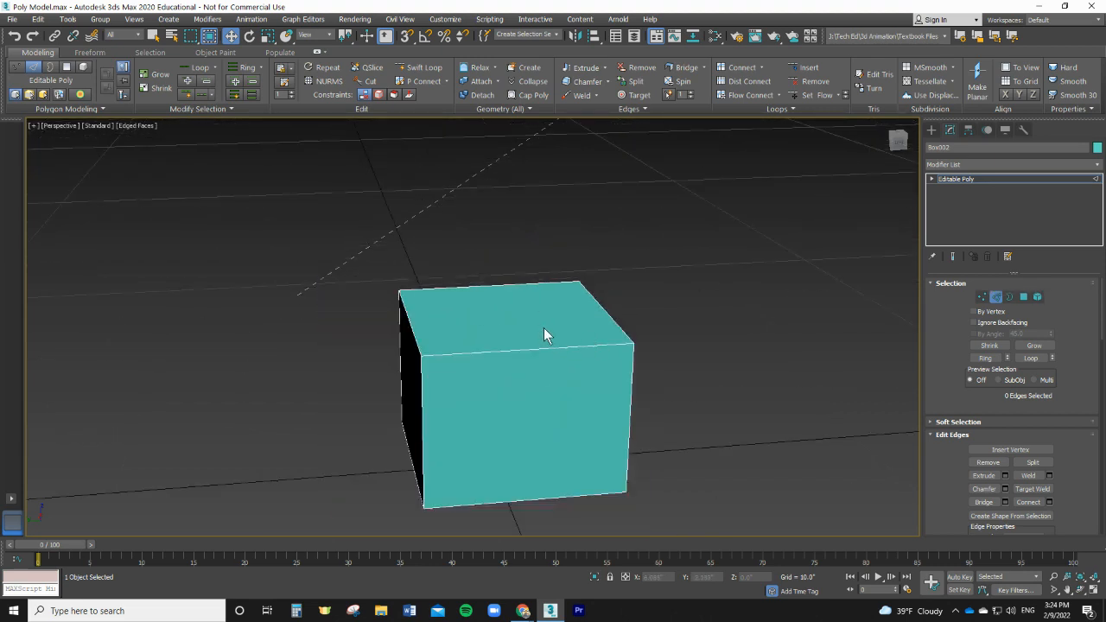
At polygon level, select the box's top polygon and delete it.
click(67, 66)
click(505, 289)
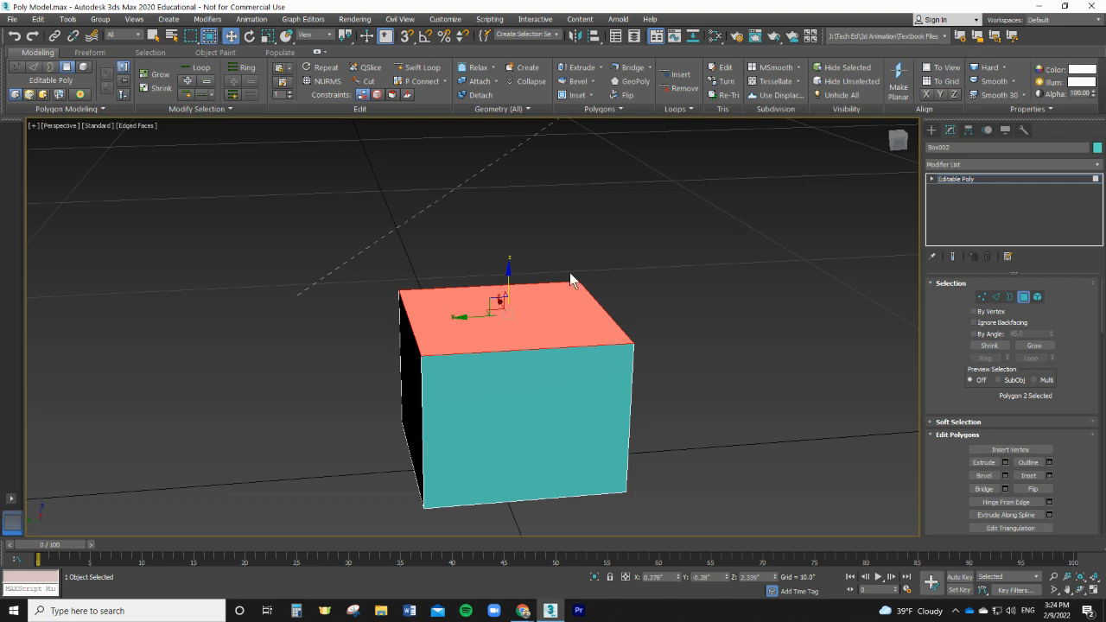
key(Delete)
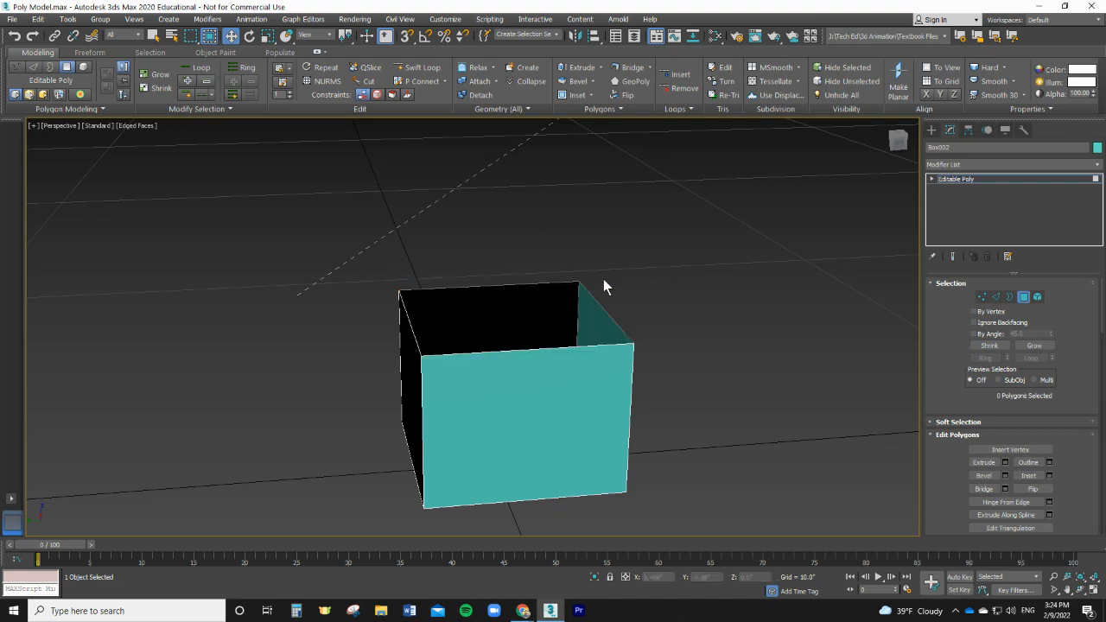
At edge level, select the two opposite side edges of the open top, bridge them and clear the selection.
click(34, 69)
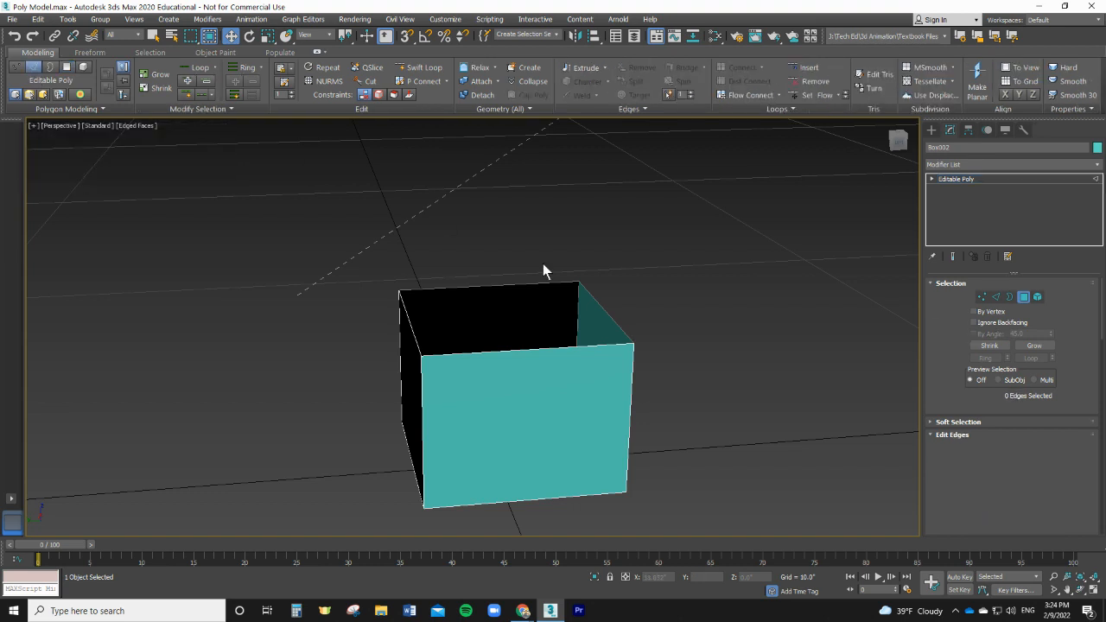
click(604, 309)
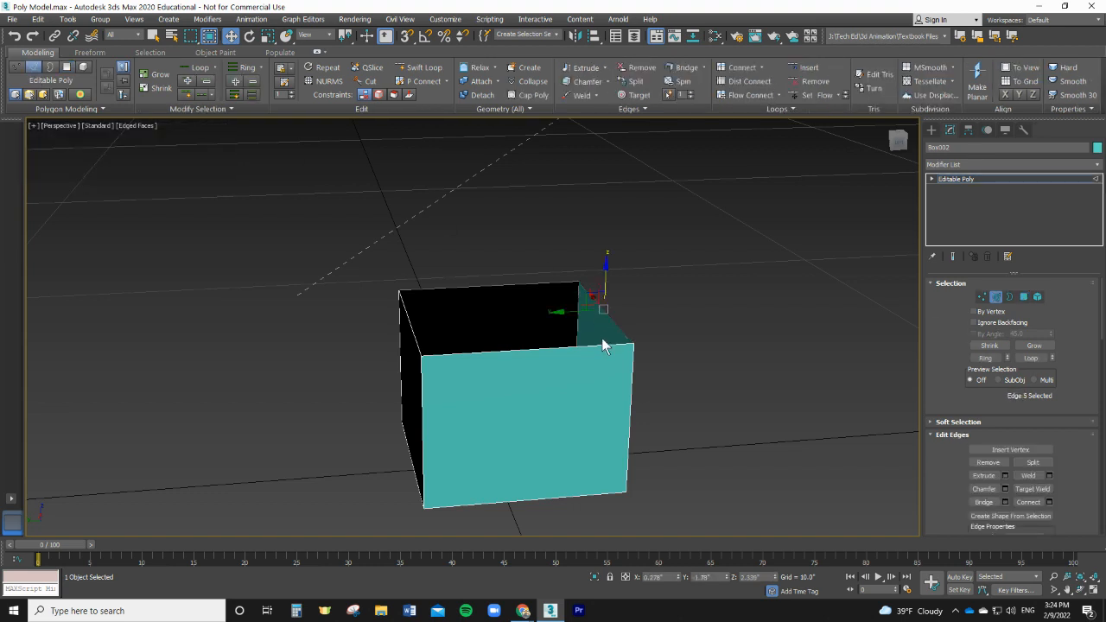
ctrl+click(416, 334)
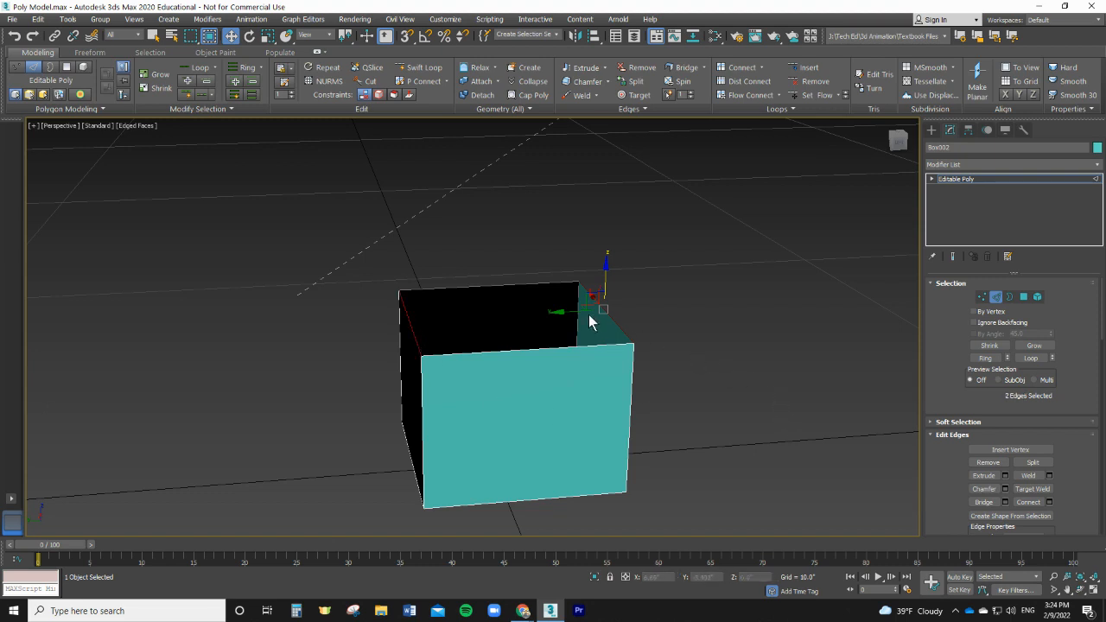
click(688, 69)
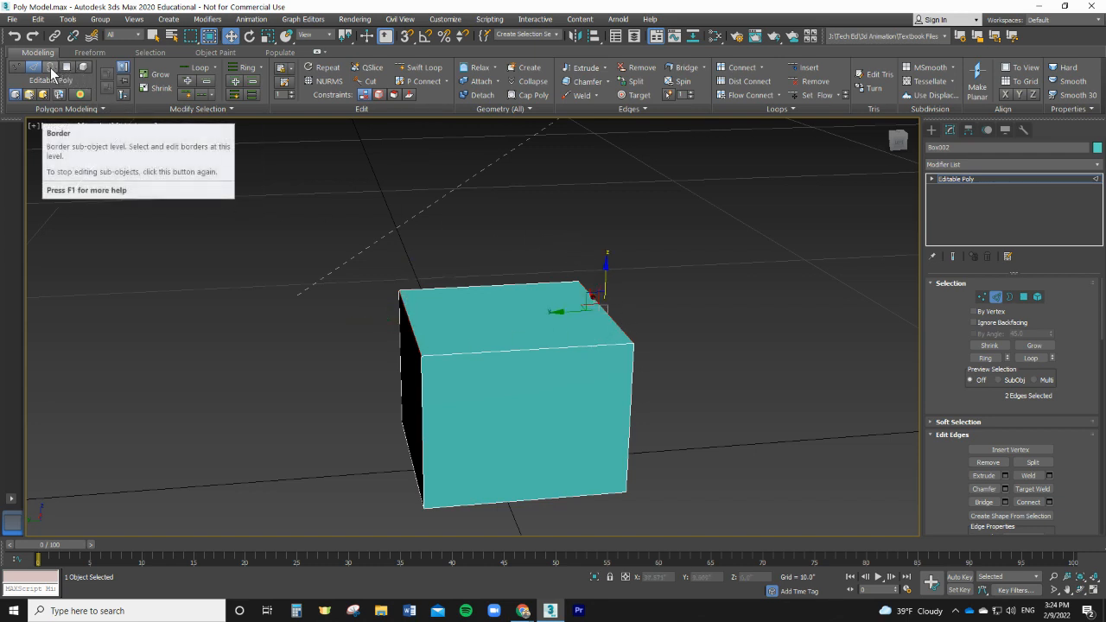
click(457, 337)
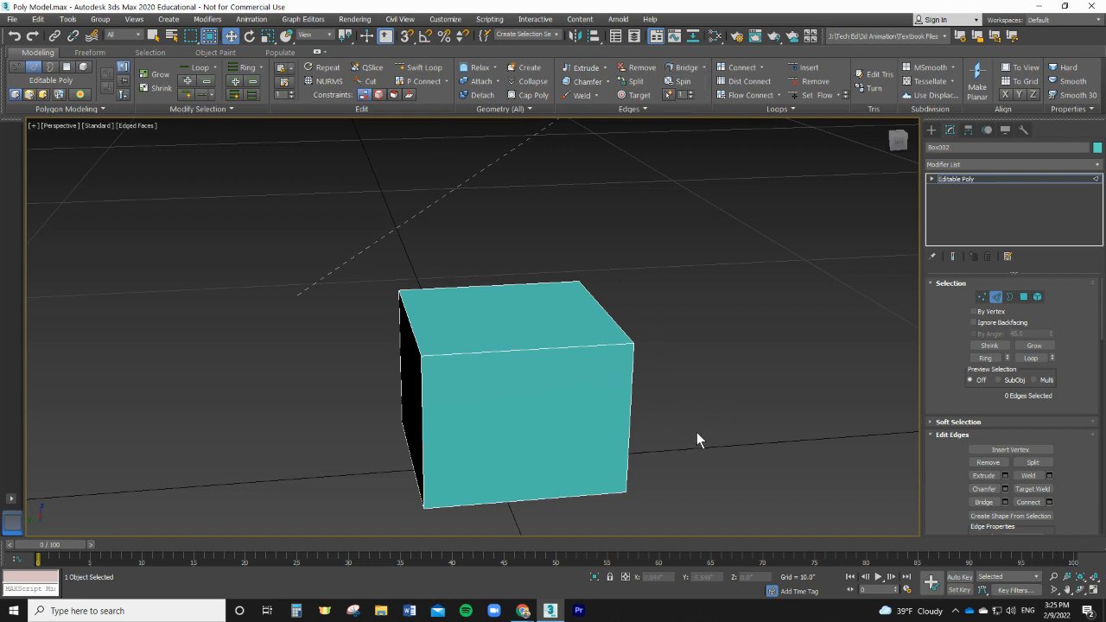
Return to polygon level and select the bridged polygon on top of the box.
mouse_move(697, 432)
middle_down()
mouse_move(711, 444)
mouse_move(657, 447)
mouse_move(654, 405)
mouse_move(675, 428)
middle_up()
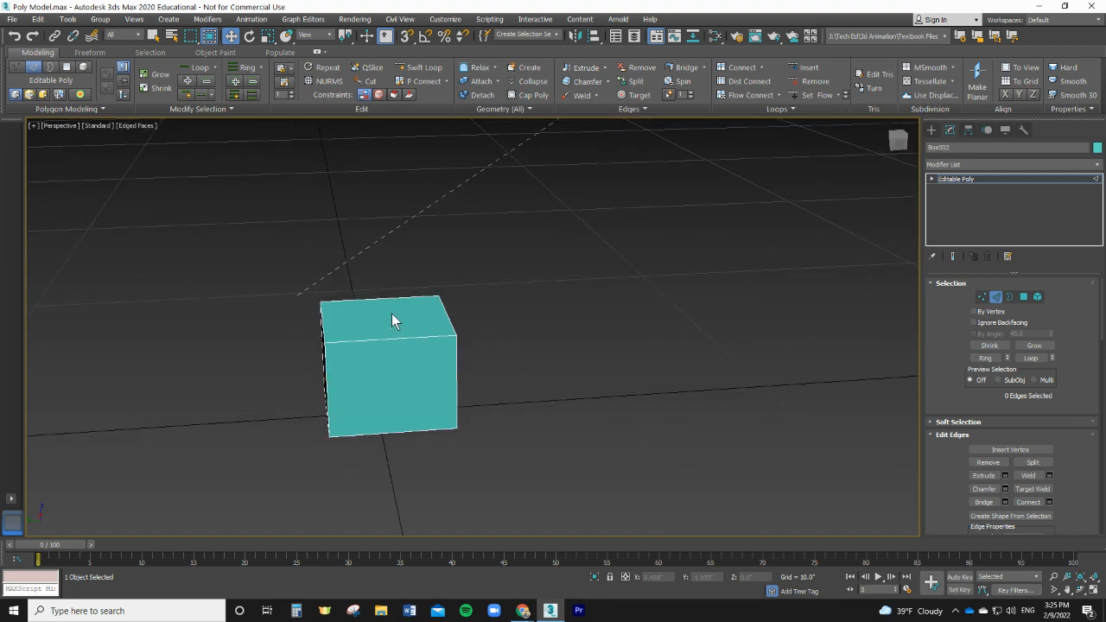
click(67, 66)
click(346, 327)
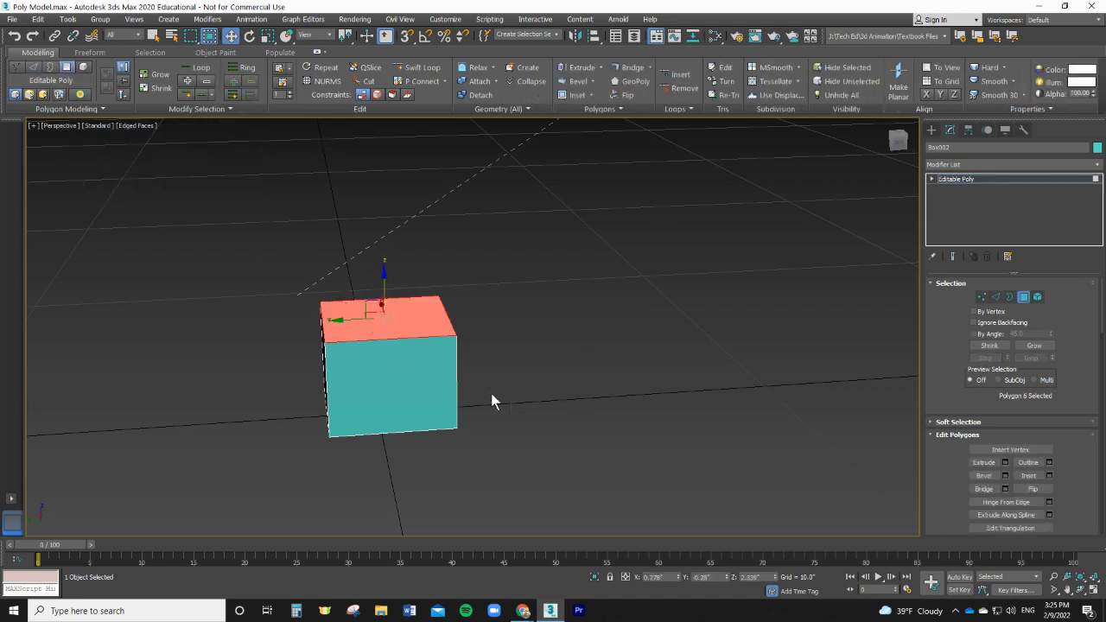
mouse_move(475, 475)
alt+middle_down()
mouse_move(479, 451)
mouse_move(470, 478)
alt+middle_up()
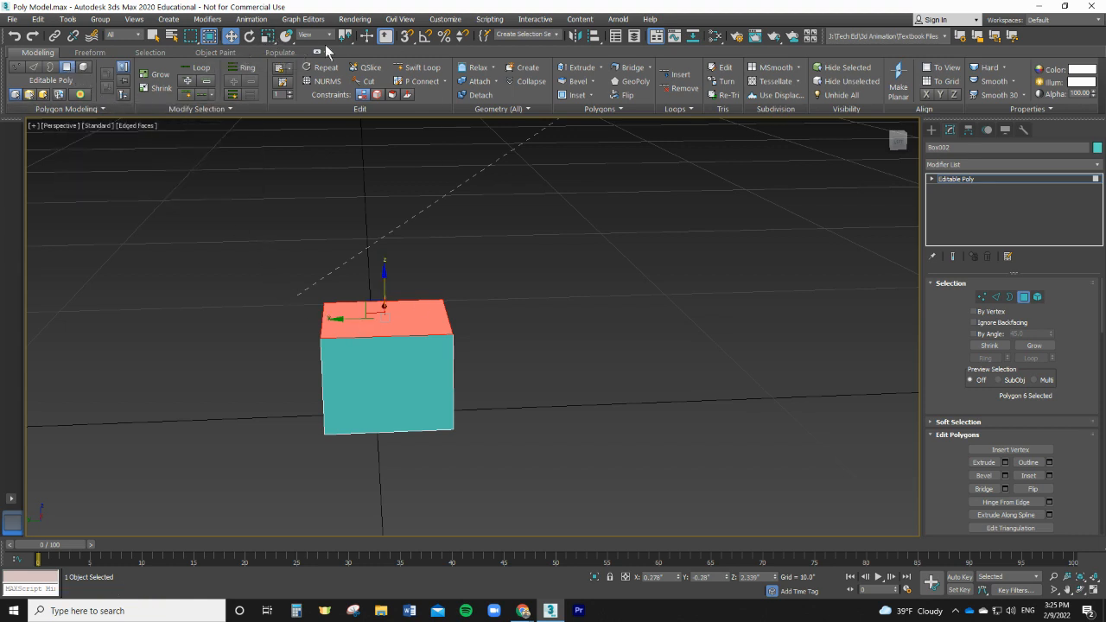
Raise the box's top polygon very slightly along Z and scale it up uniformly so it overhangs the base.
click(268, 36)
mouse_move(385, 275)
mouse_down()
mouse_move(390, 250)
mouse_move(386, 275)
mouse_up()
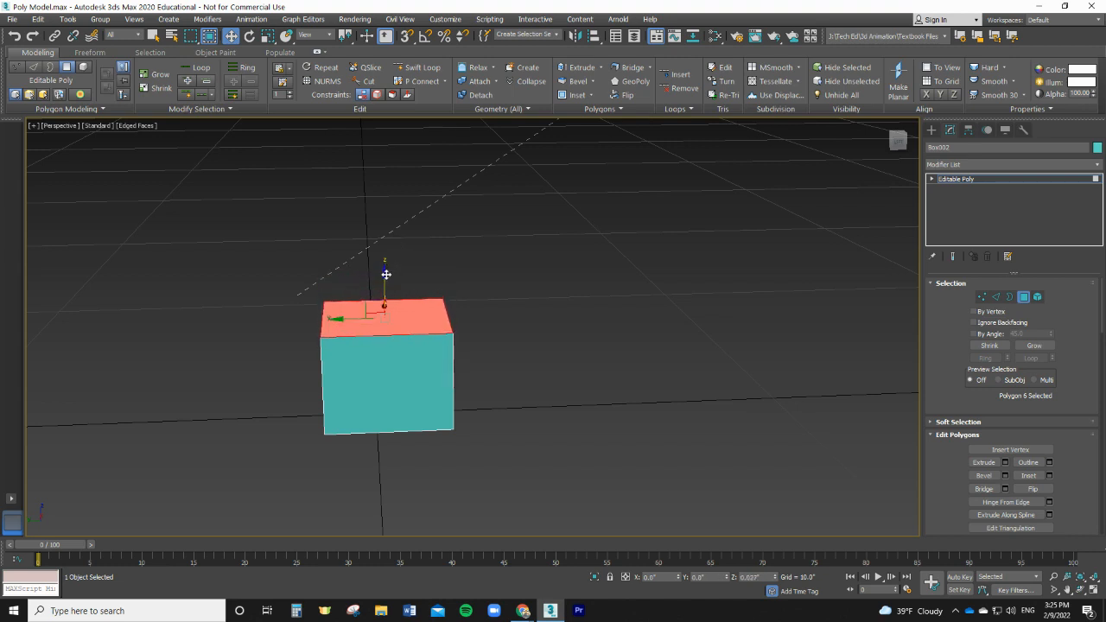
click(268, 37)
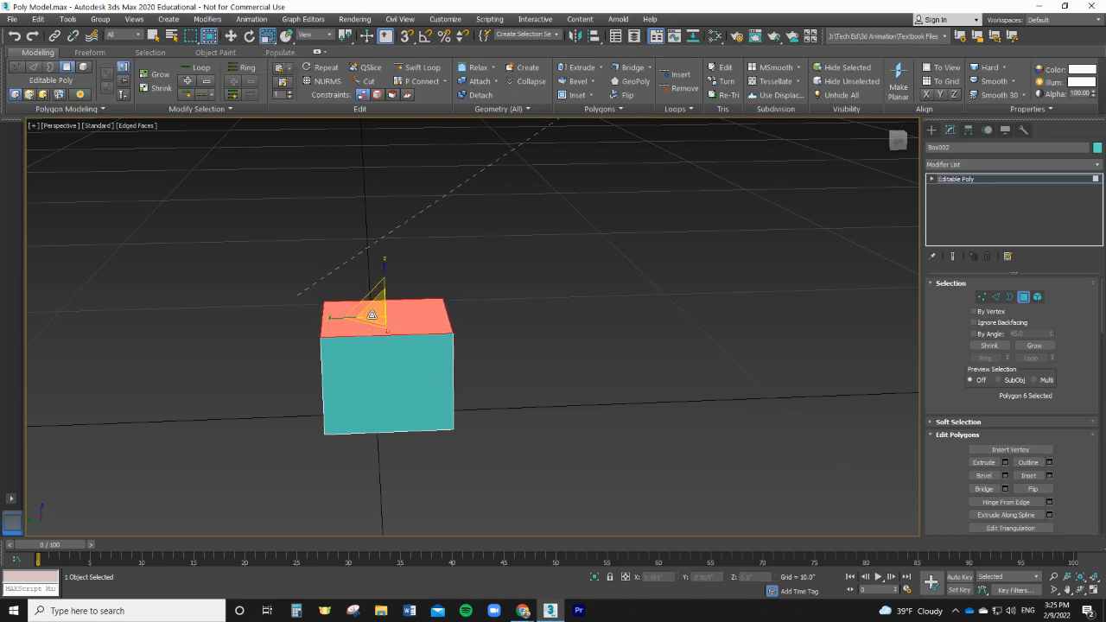
drag(380, 307, 389, 272)
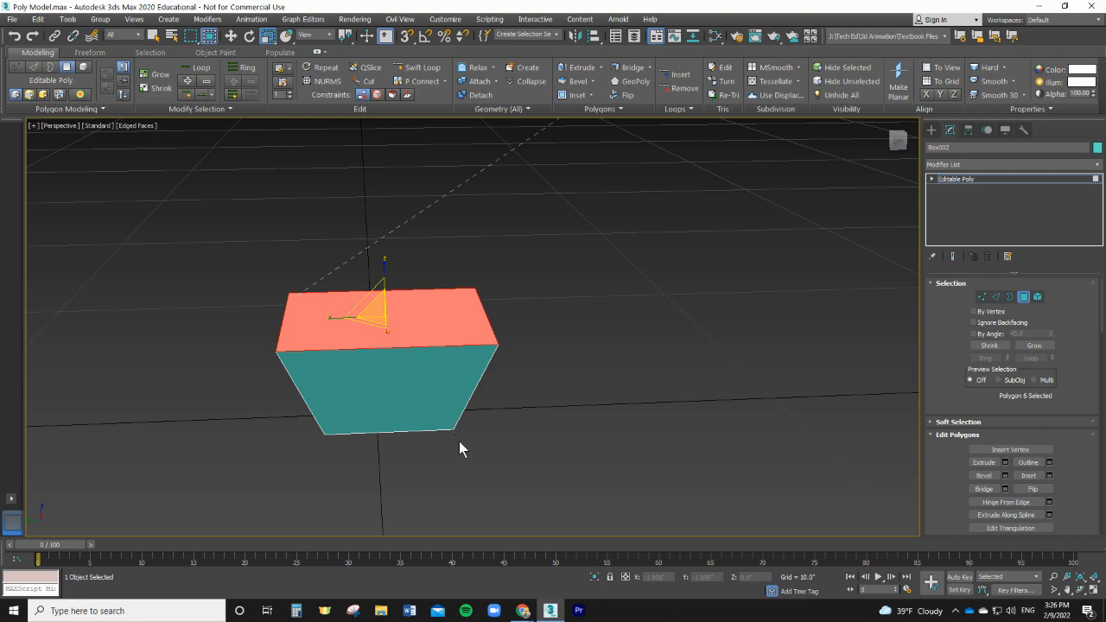
Try scaling the top polygon down to less than the base size, and undo the scaling.
mouse_move(459, 440)
alt+middle_down()
mouse_move(514, 357)
mouse_move(489, 362)
mouse_move(454, 447)
alt+middle_up()
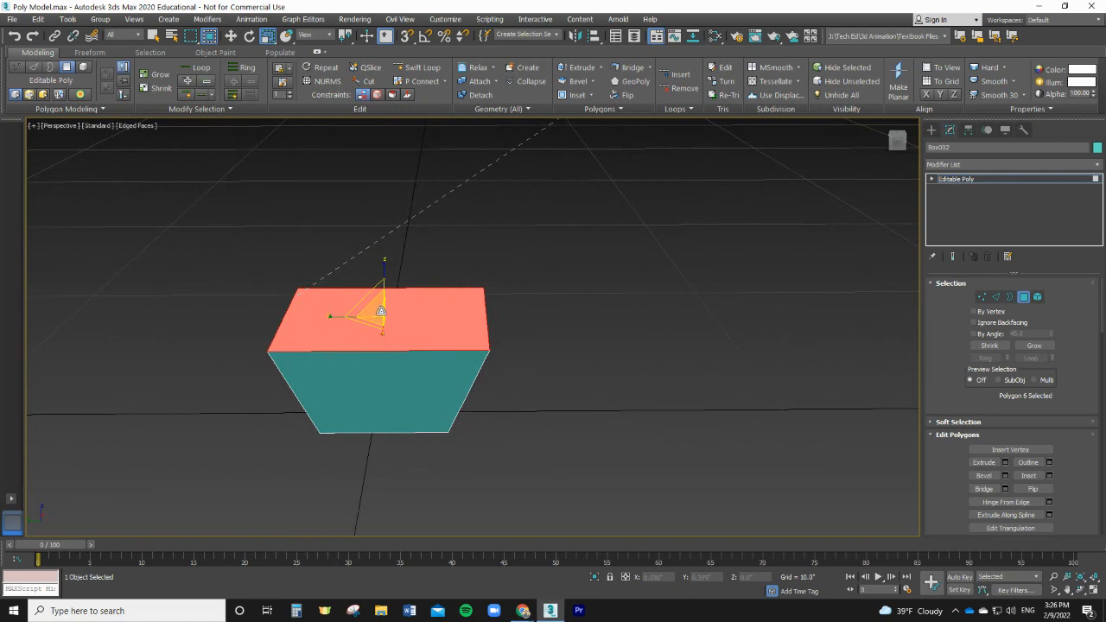
drag(376, 309, 389, 373)
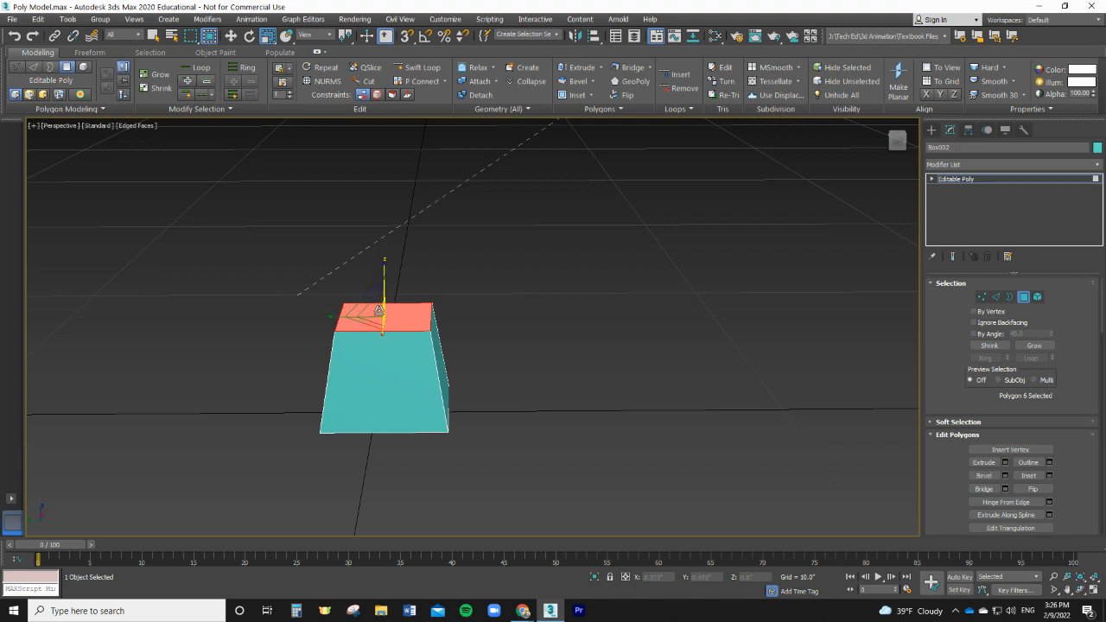
mouse_move(378, 310)
mouse_down()
mouse_move(355, 311)
mouse_move(345, 295)
mouse_move(395, 232)
mouse_move(361, 366)
mouse_move(378, 321)
mouse_up()
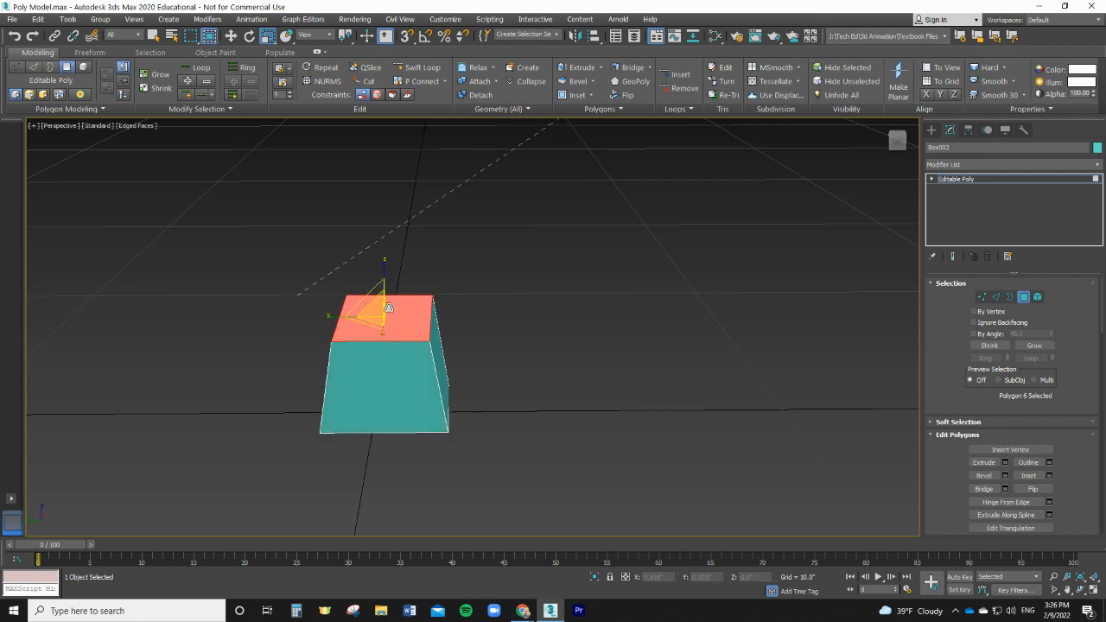
key(ctrl+z)
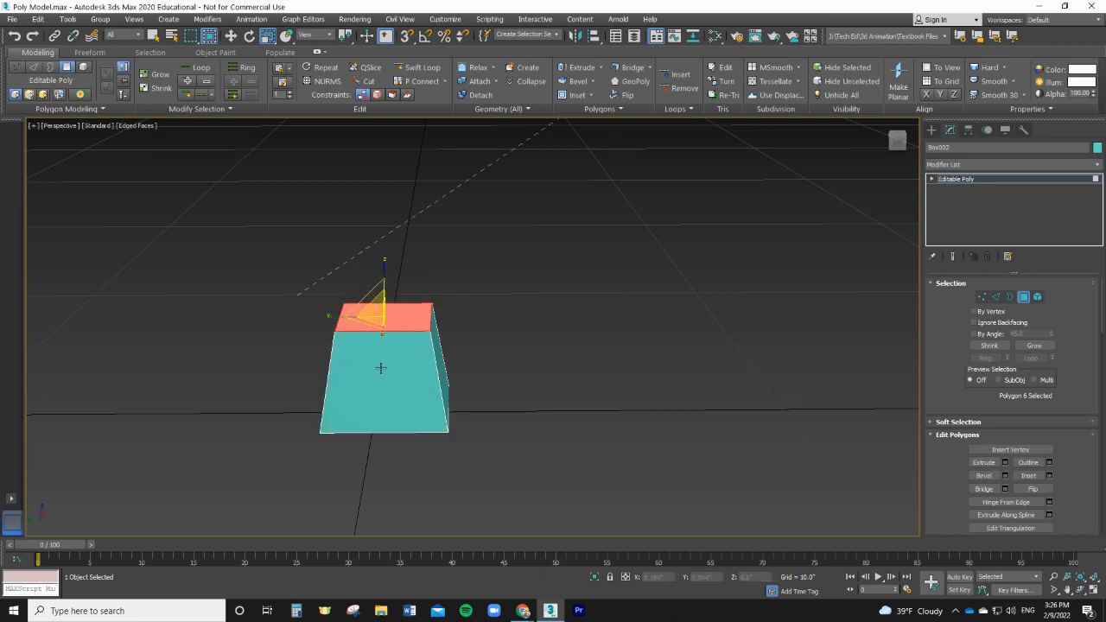
key(ctrl+y)
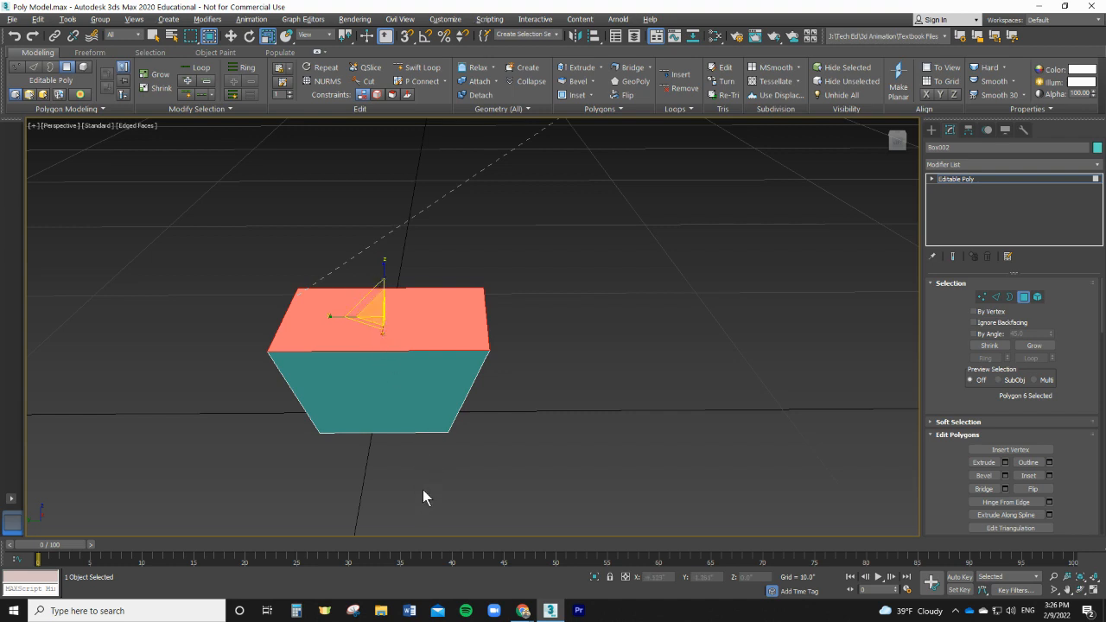
Move the enlarged top polygon slightly upward along the Z axis.
alt+middle_drag(423, 489, 398, 480)
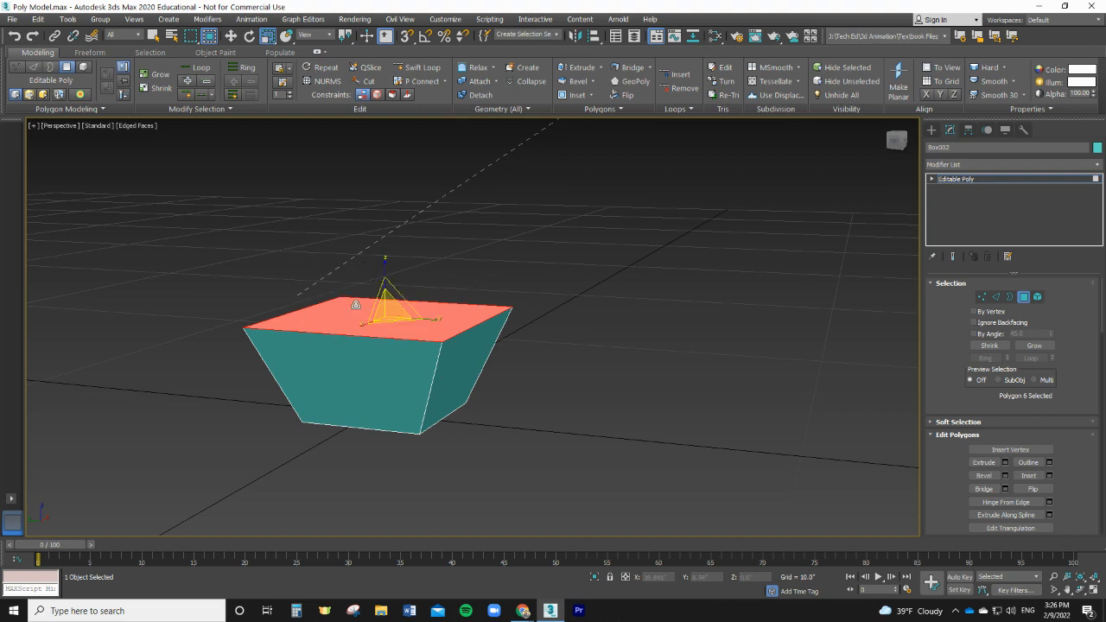
click(578, 67)
key(w)
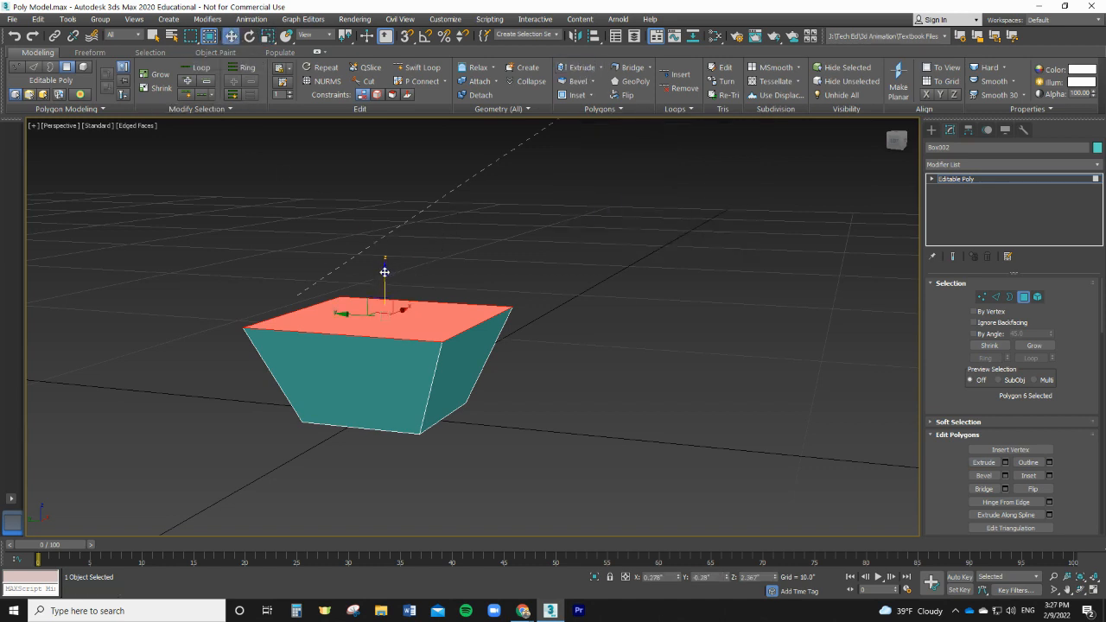
drag(383, 272, 385, 259)
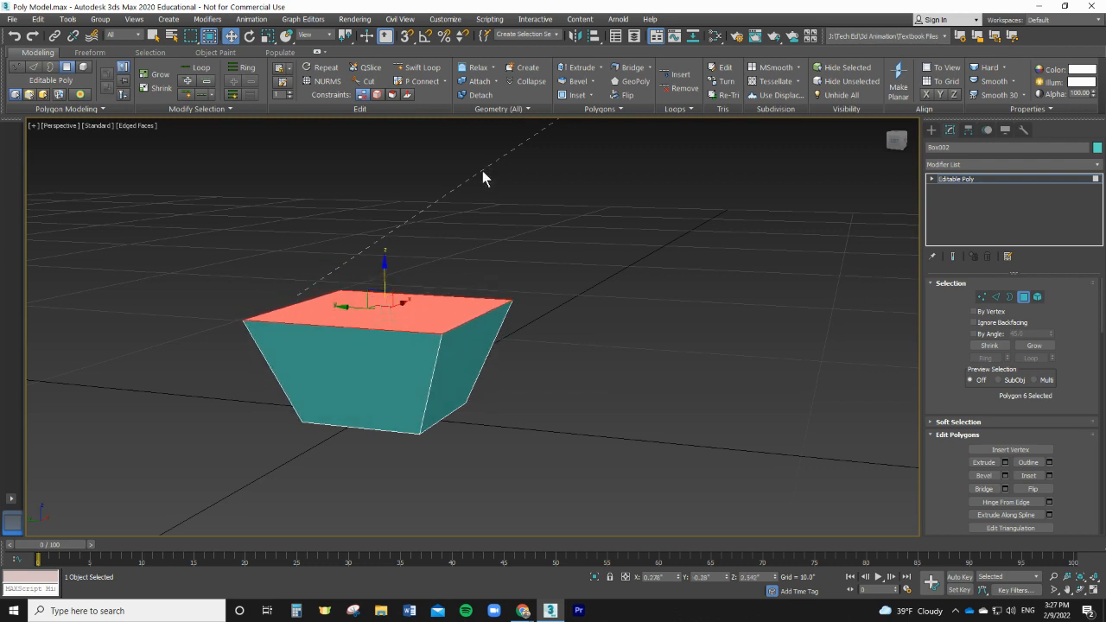
Extrude the top polygon upward and scale it down, and undo both operations.
click(577, 66)
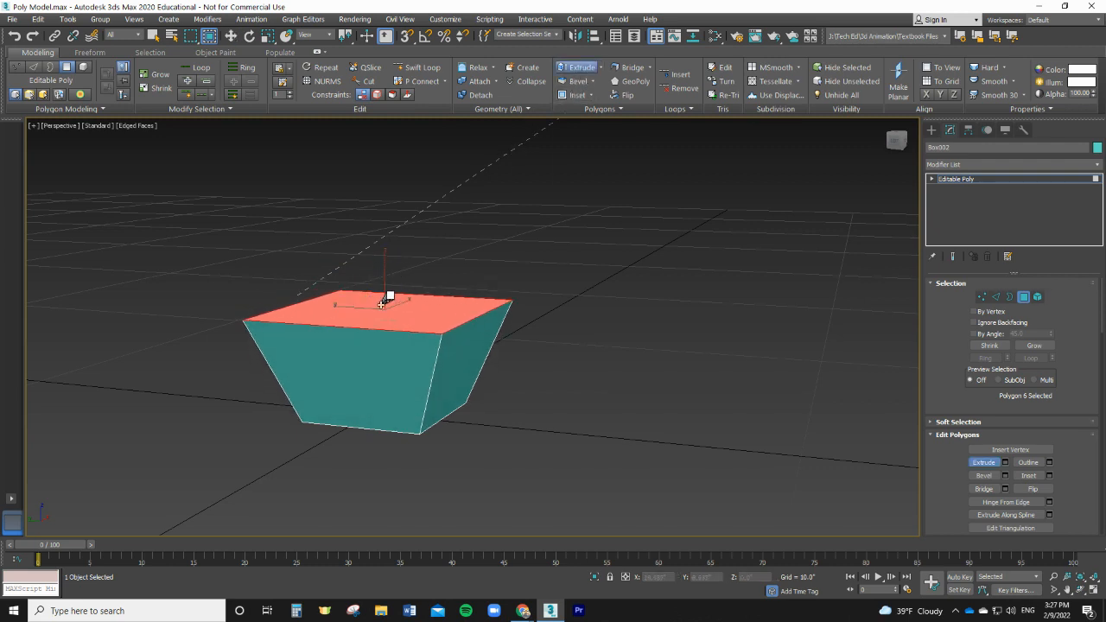
drag(378, 316, 383, 302)
drag(383, 303, 382, 303)
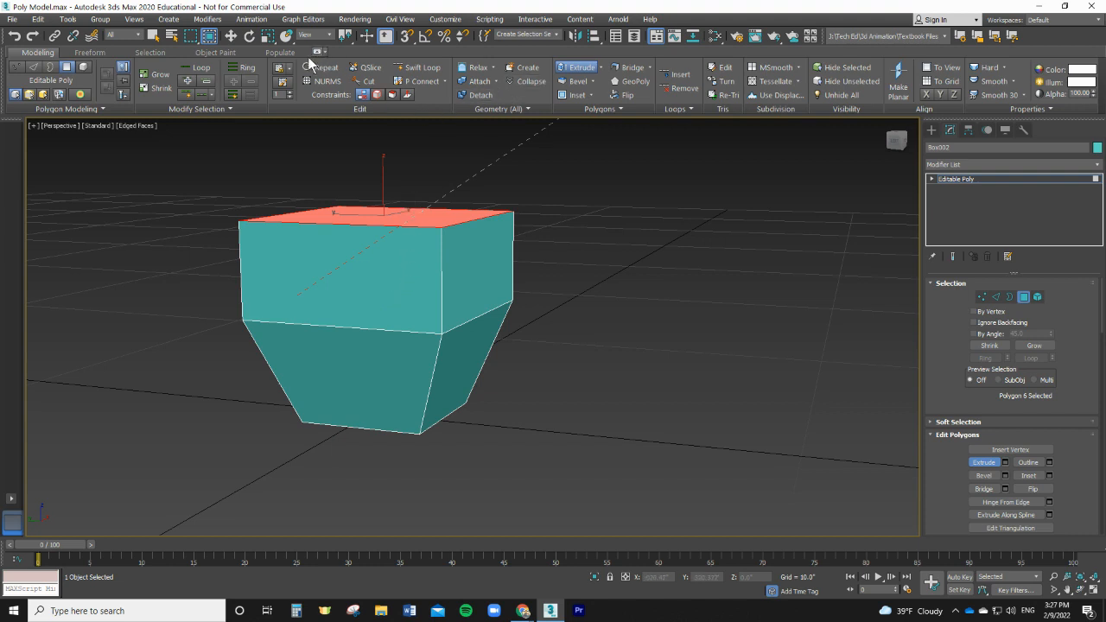
click(268, 35)
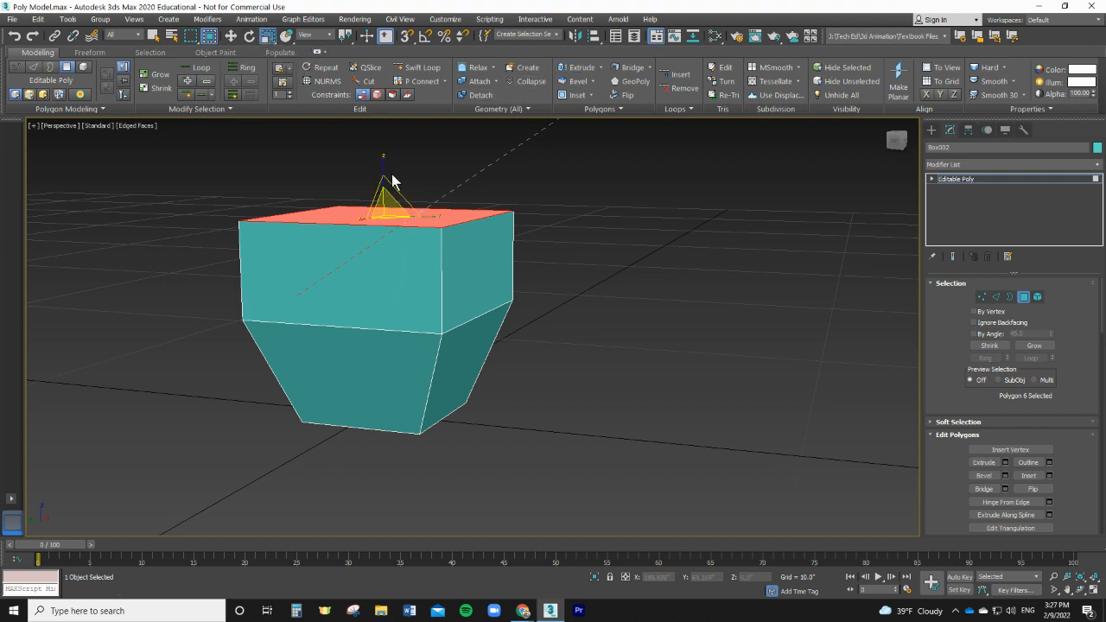
drag(393, 202, 383, 353)
key(ctrl+z)
key(ctrl+z)
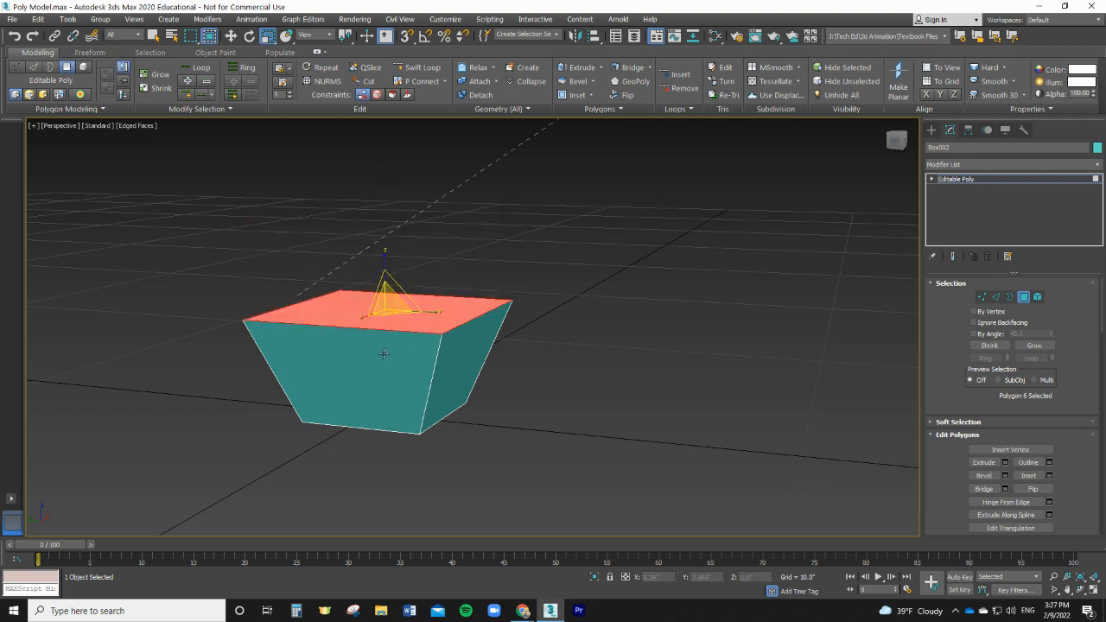
Bevel the top polygon upward and inward so the upper half tapers to a small flat top.
click(579, 80)
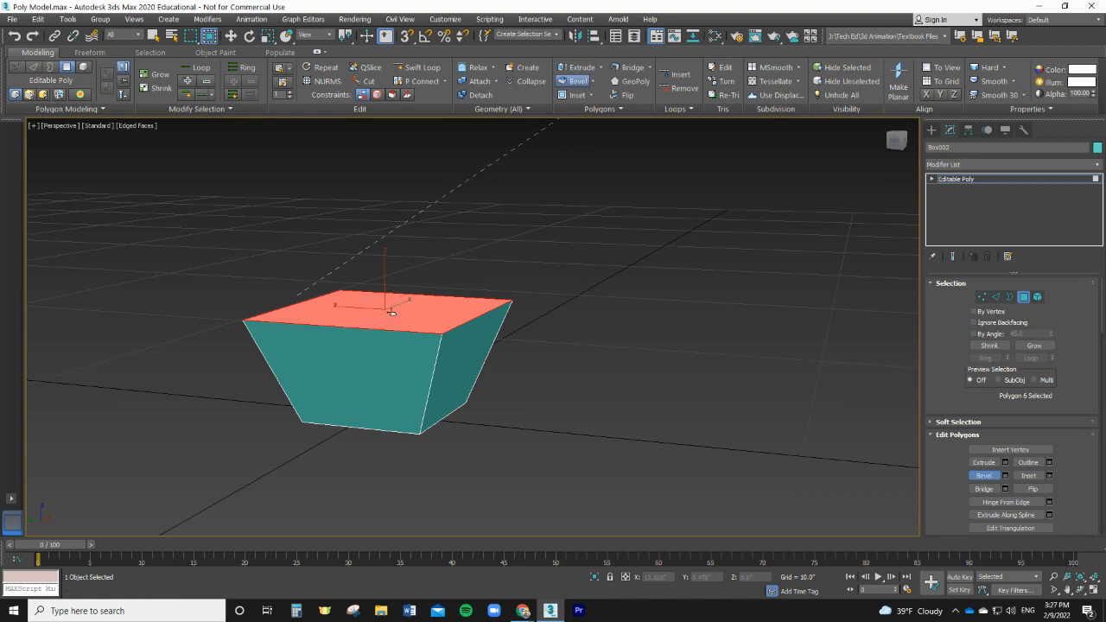
drag(391, 312, 395, 302)
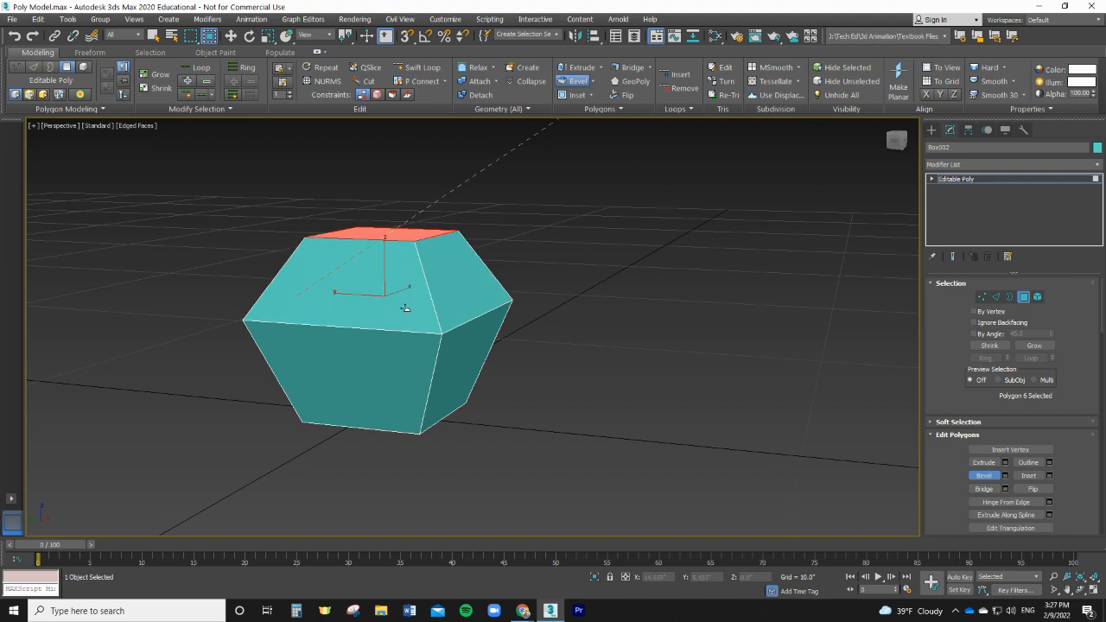
click(405, 308)
click(592, 82)
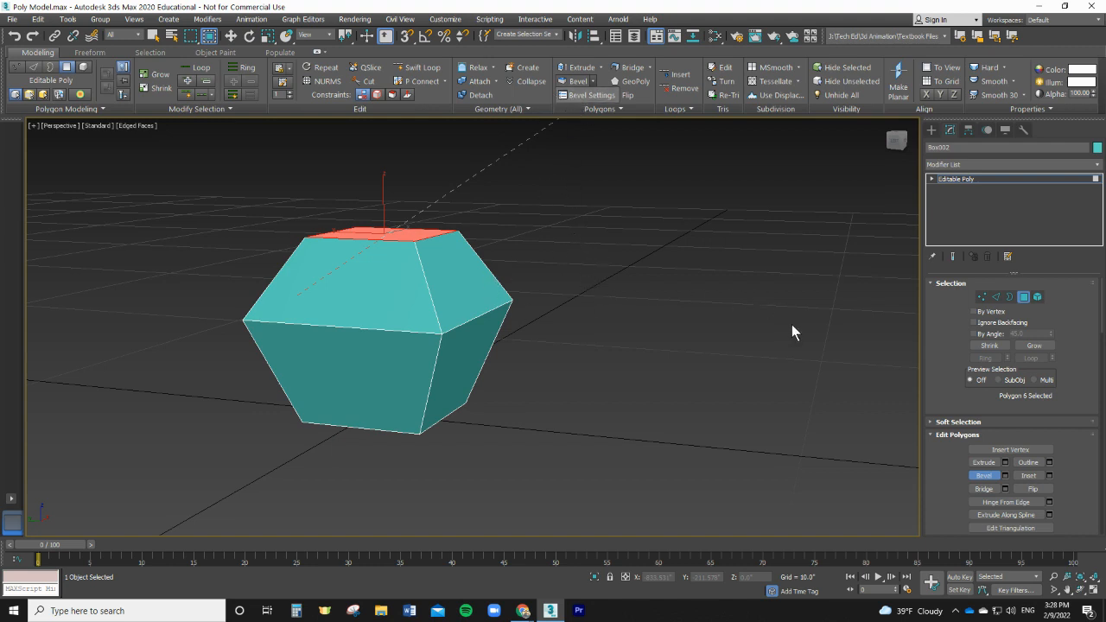
Dismiss the mail notification and extrude the small top polygon upward into a tall column.
scroll(425, 316, down, 5)
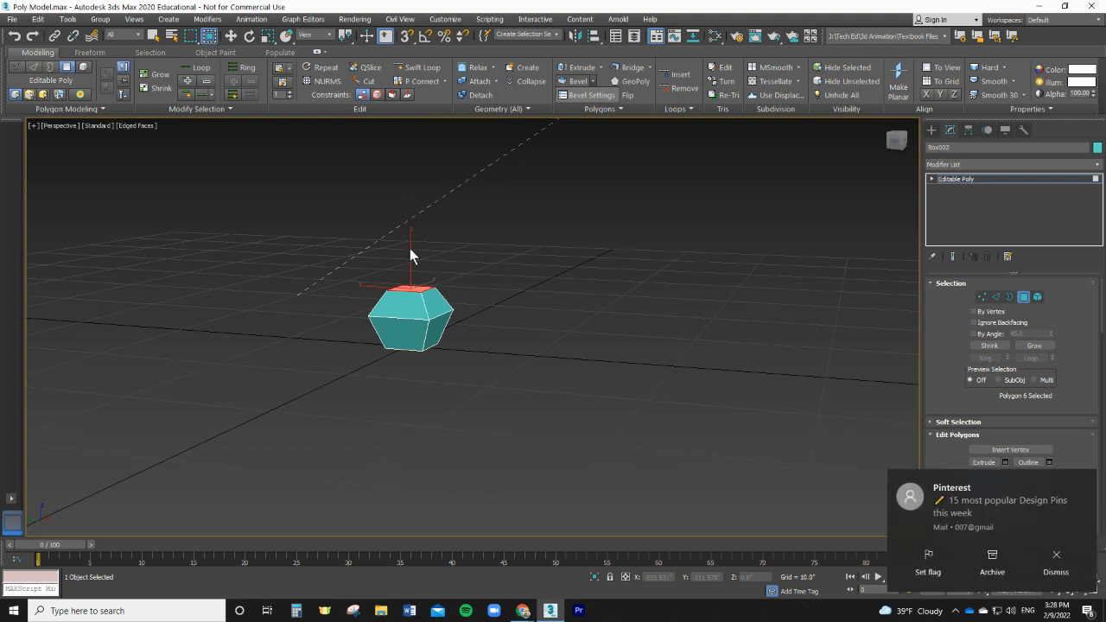
click(1046, 553)
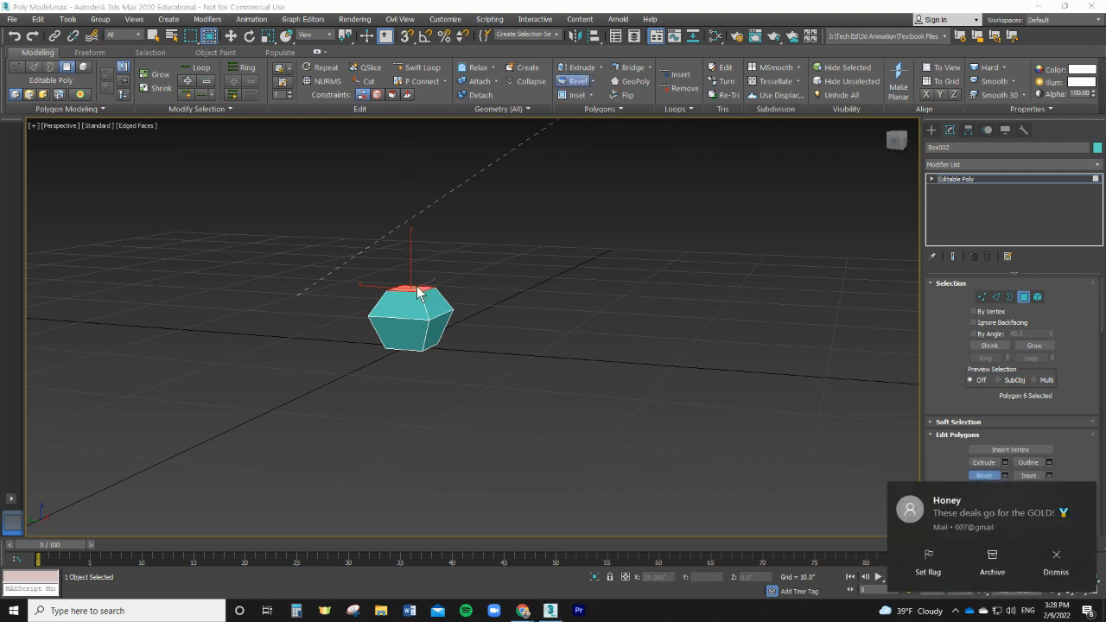
click(580, 69)
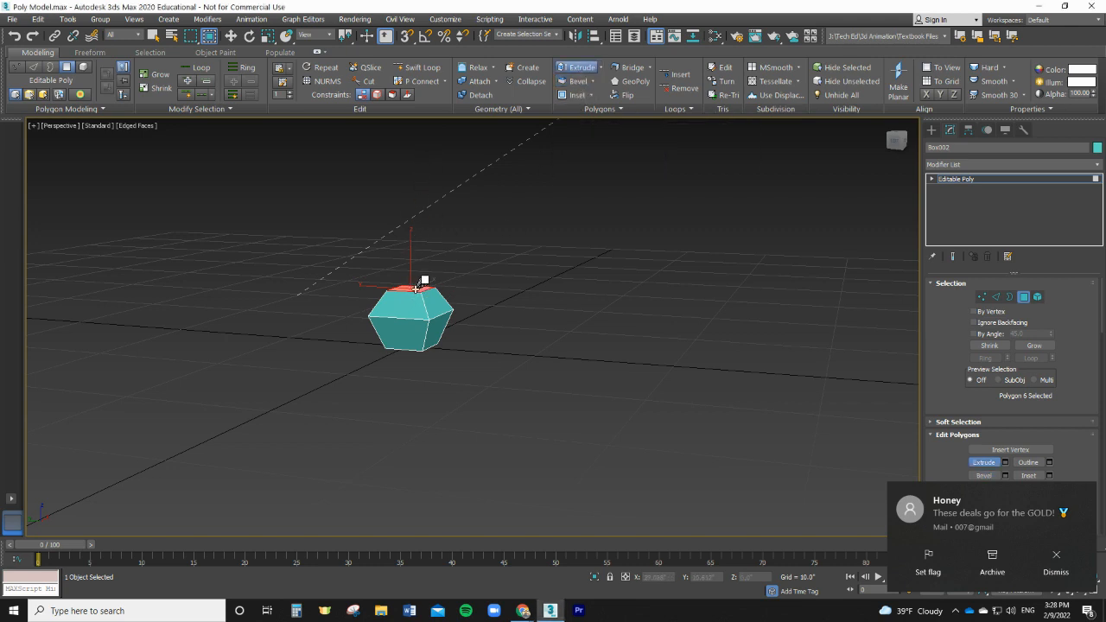
drag(420, 278, 426, 208)
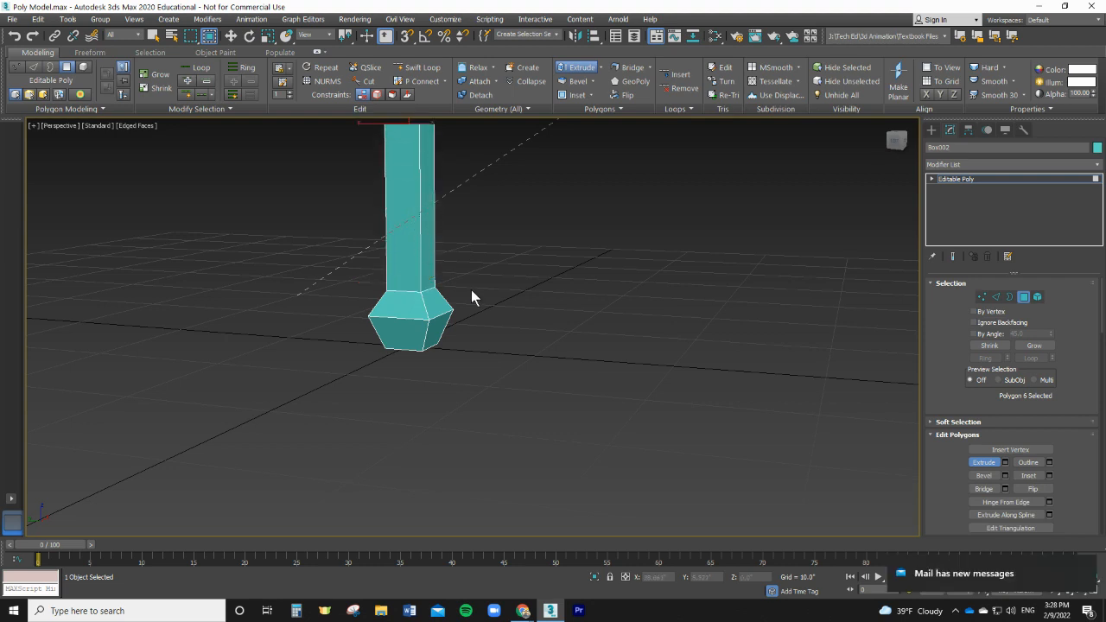
scroll(470, 297, down, 4)
scroll(517, 266, up, 1)
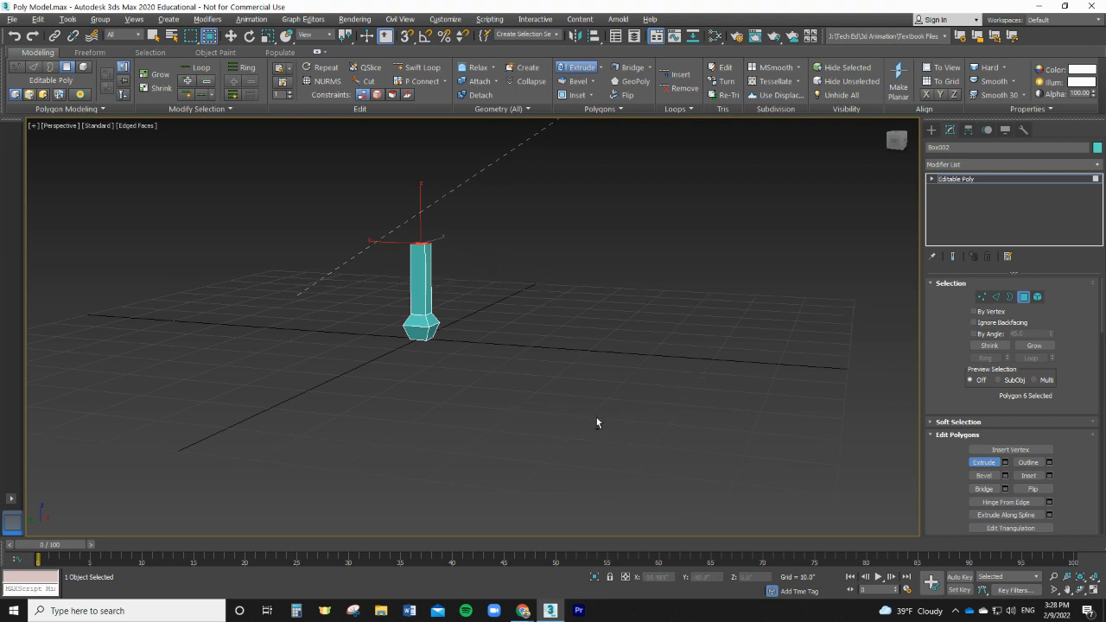
Extrude the column's top polygon again to add a short segment at its upper end.
alt+middle_drag(596, 418, 442, 306)
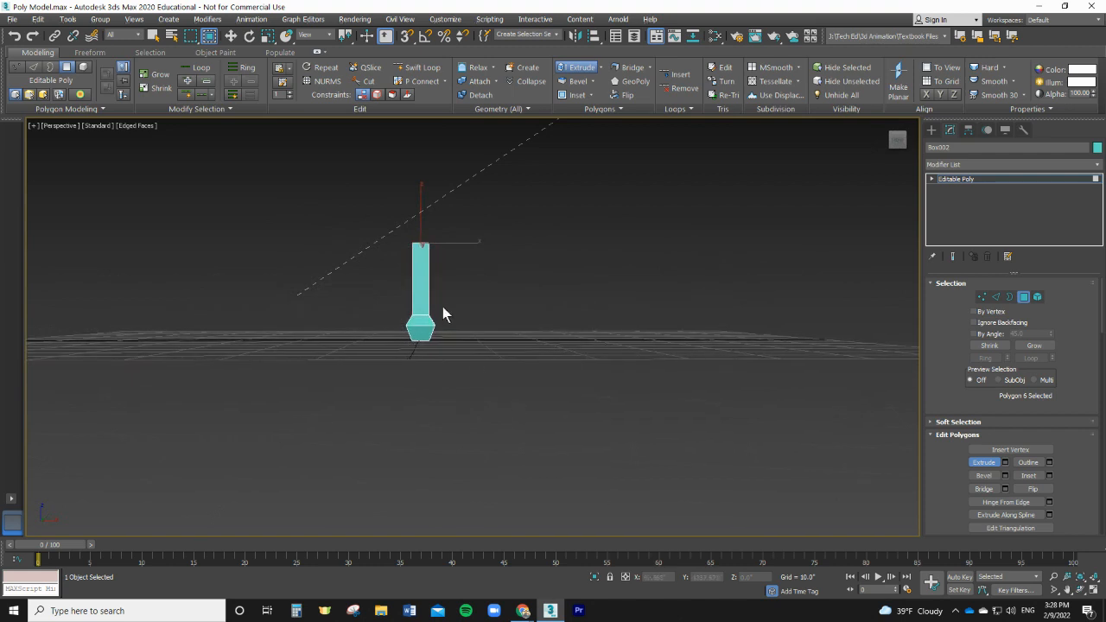
alt+middle_drag(469, 398, 491, 417)
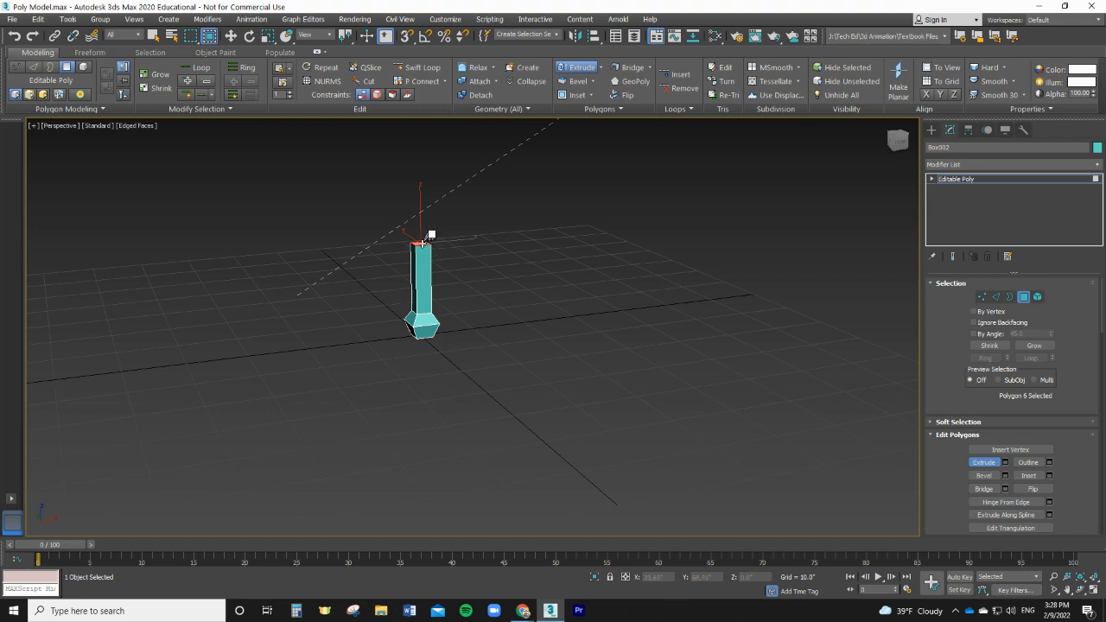
drag(430, 234, 432, 220)
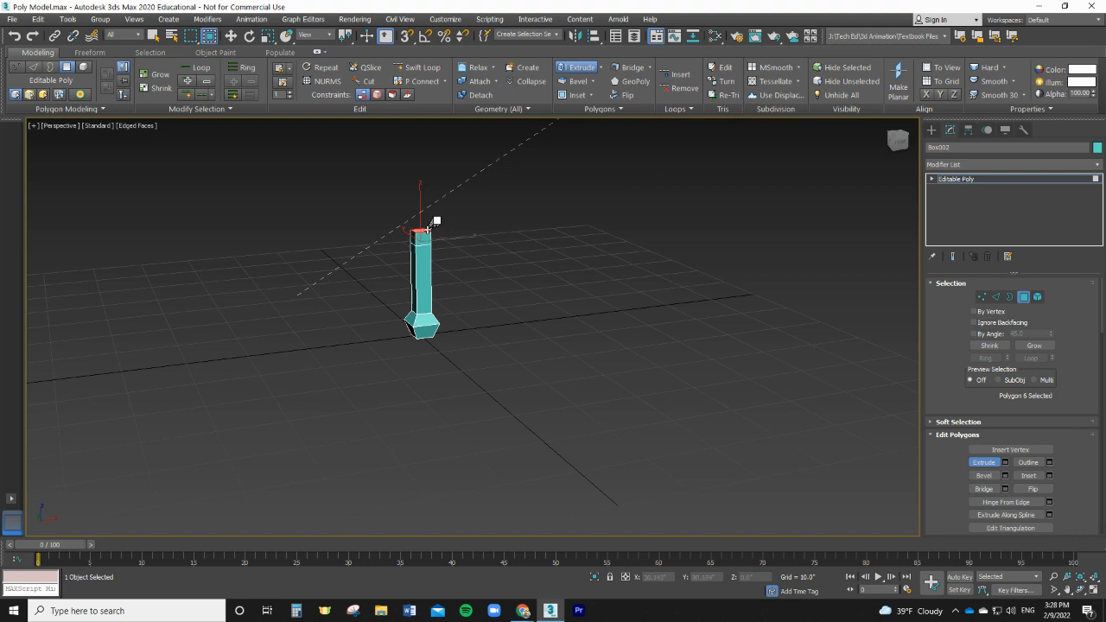
mouse_move(435, 222)
mouse_down()
mouse_move(434, 234)
mouse_move(434, 219)
mouse_up()
Select all polygons of the column and clone them to an element about 19.5 inches along the X axis.
drag(359, 200, 510, 397)
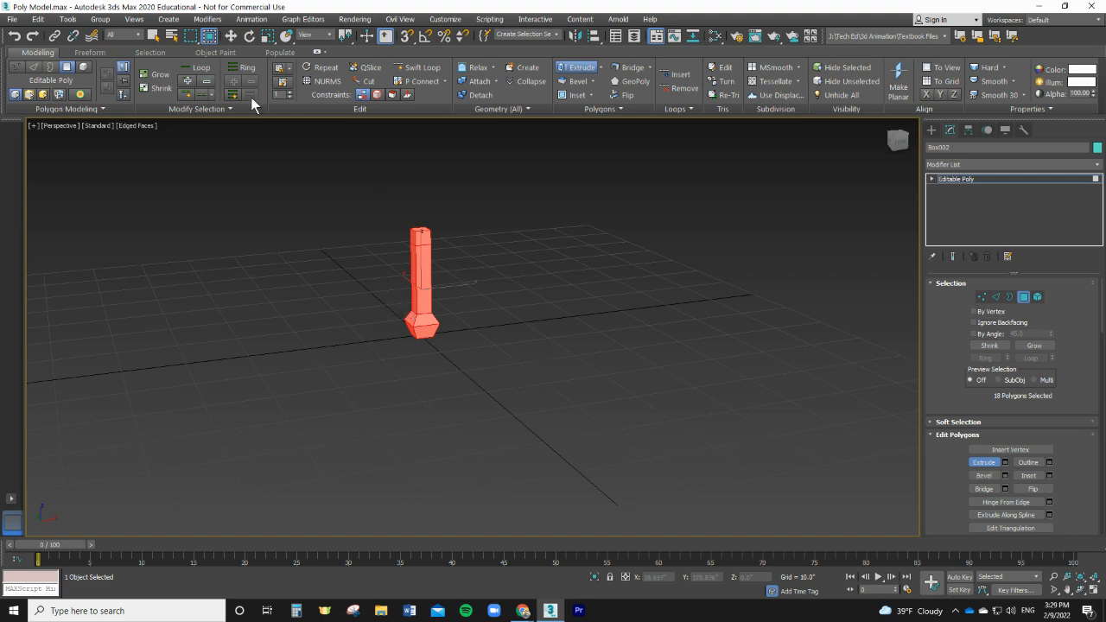
click(231, 36)
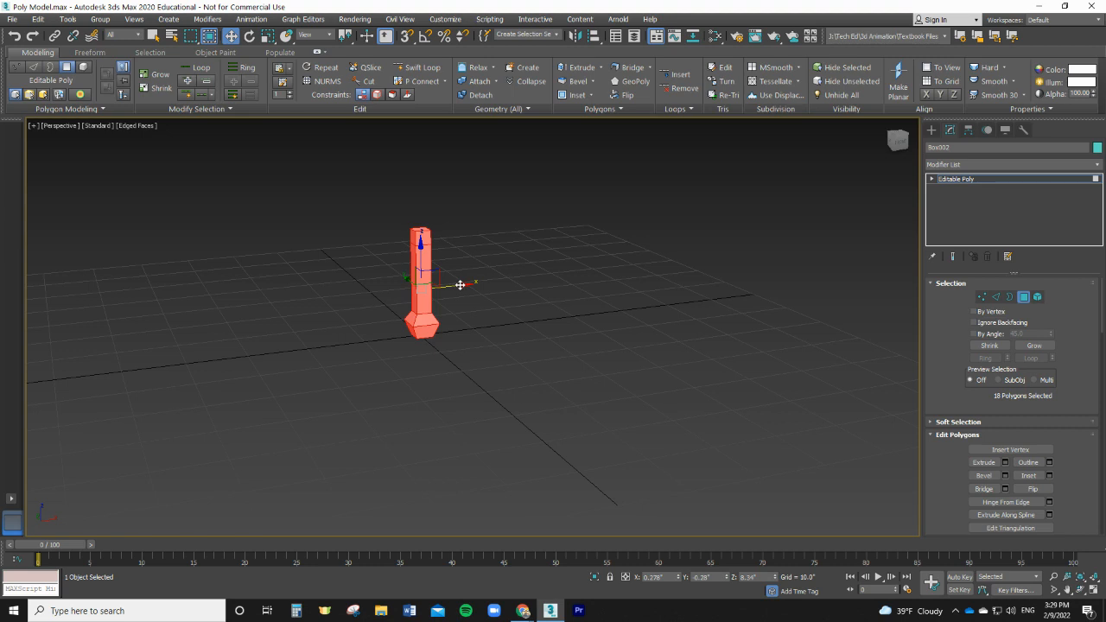
shift+drag(460, 284, 565, 275)
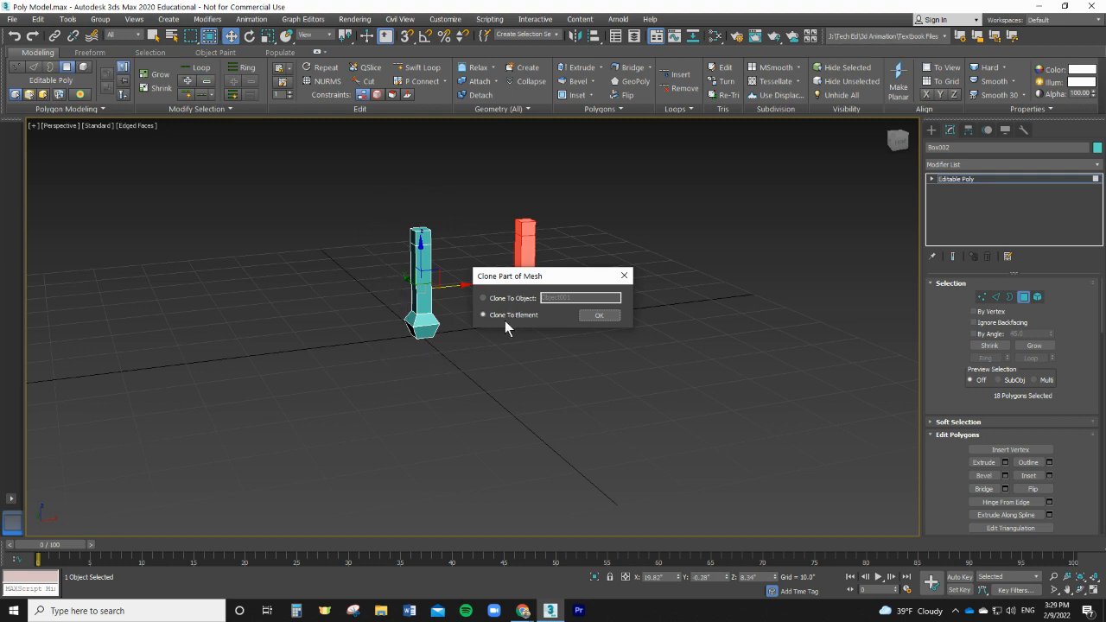
click(597, 315)
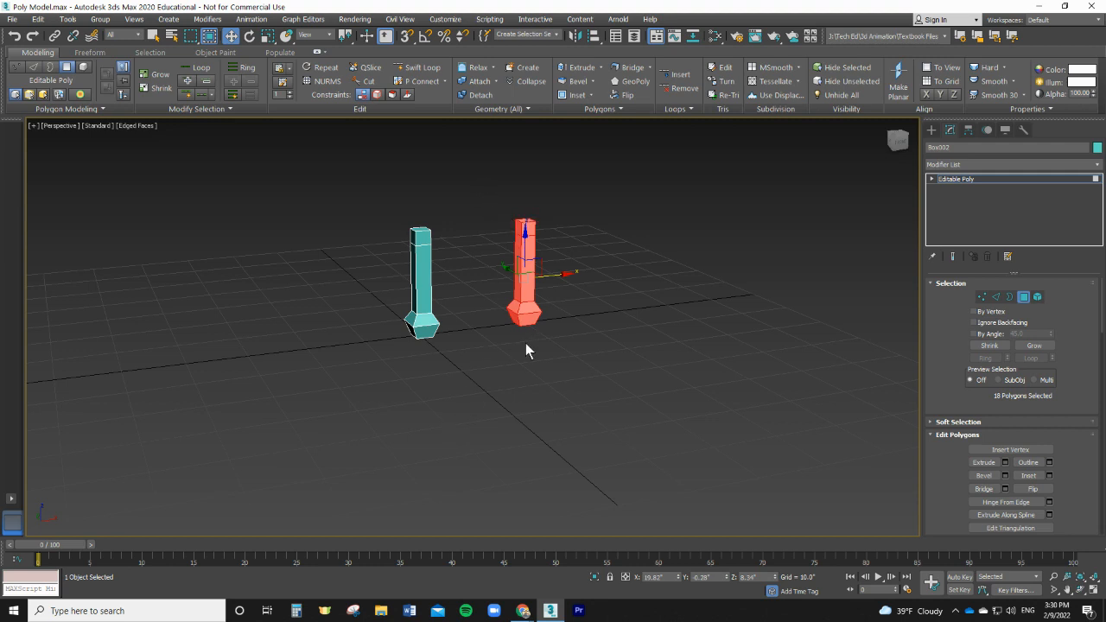
Clear the polygon selection, leave and re-enter polygon level, and select the top polygon of the cloned column.
click(571, 212)
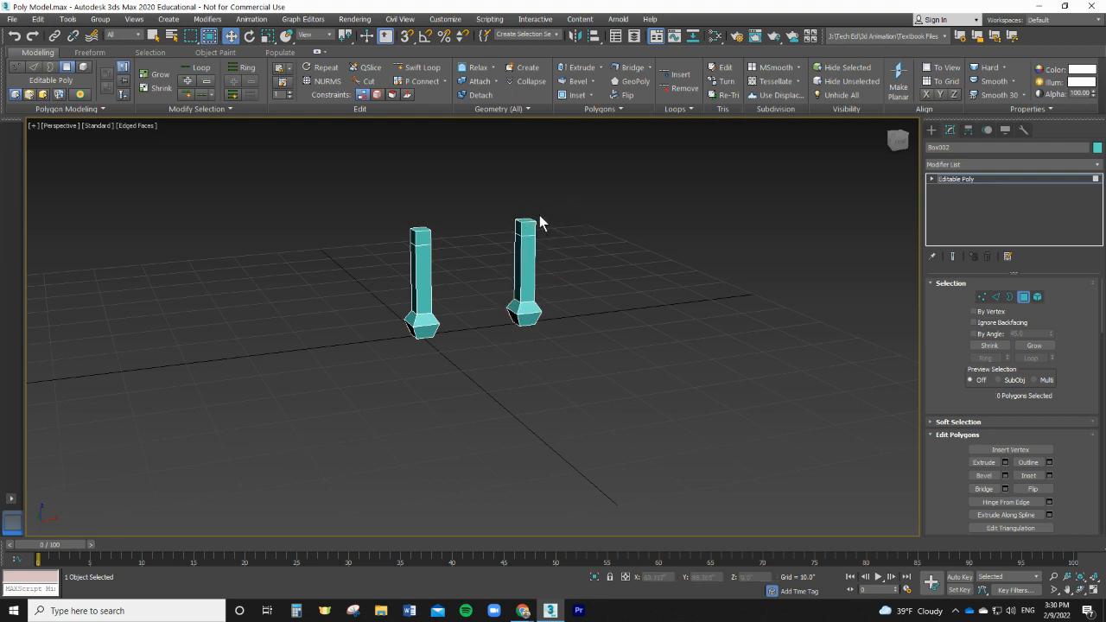
middle_drag(573, 206, 550, 298)
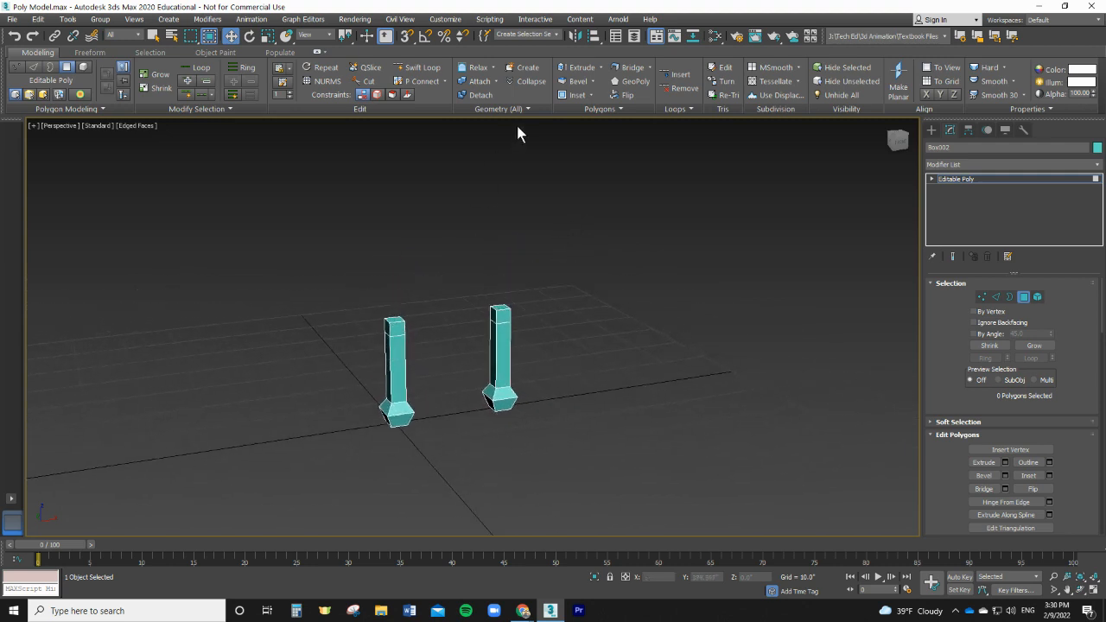
click(66, 67)
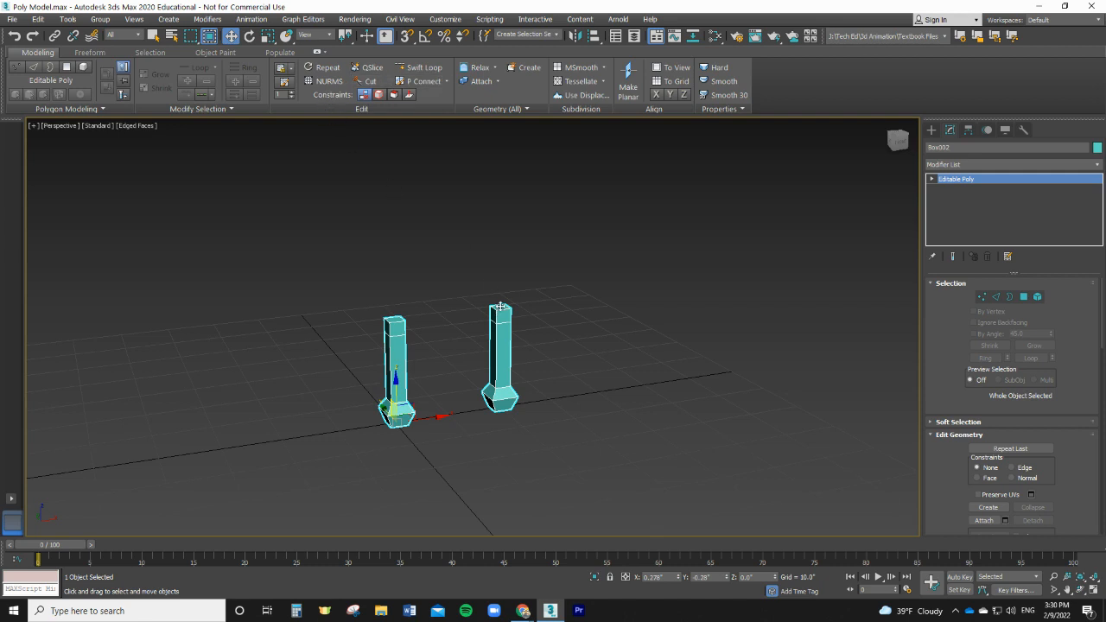
click(65, 67)
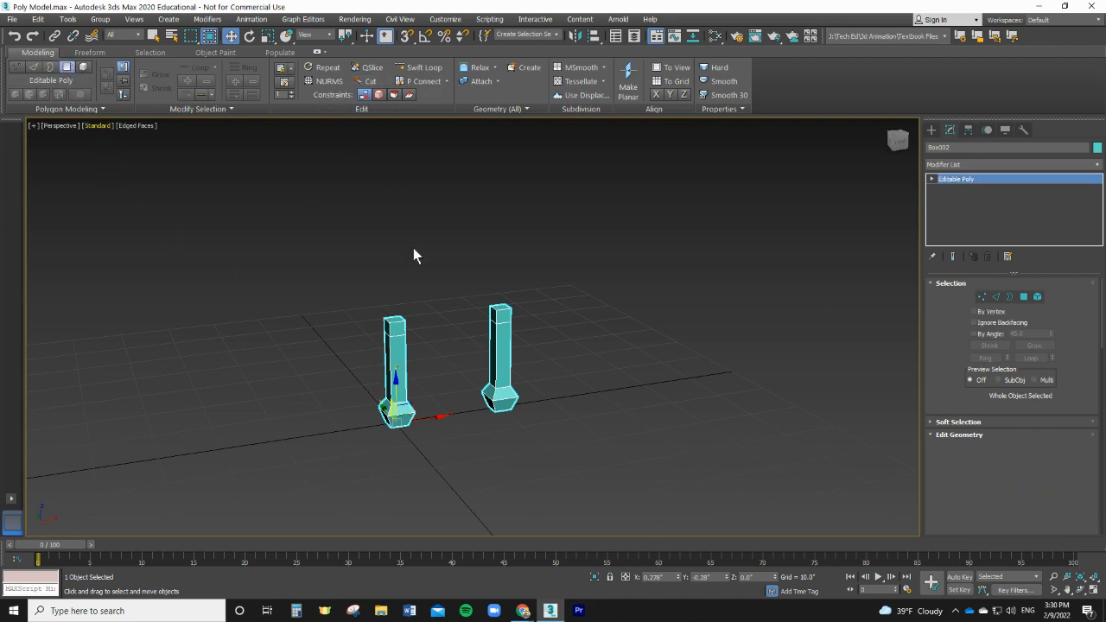
click(501, 307)
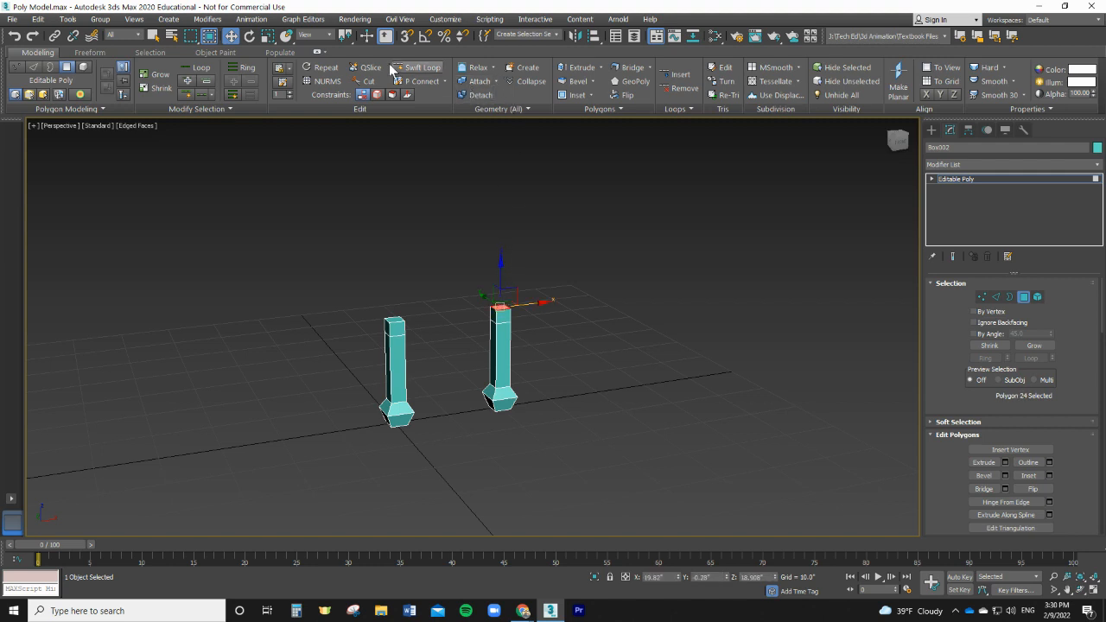
Extrude the top polygon of the cloned column upward until that column is roughly twice its height.
click(578, 68)
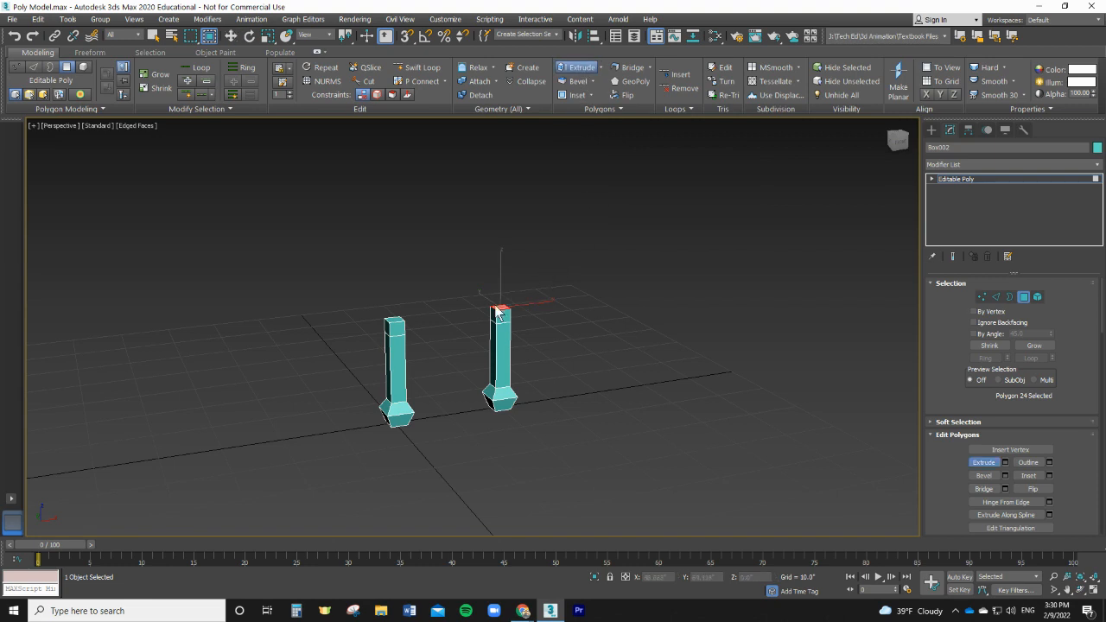
drag(506, 299, 535, 178)
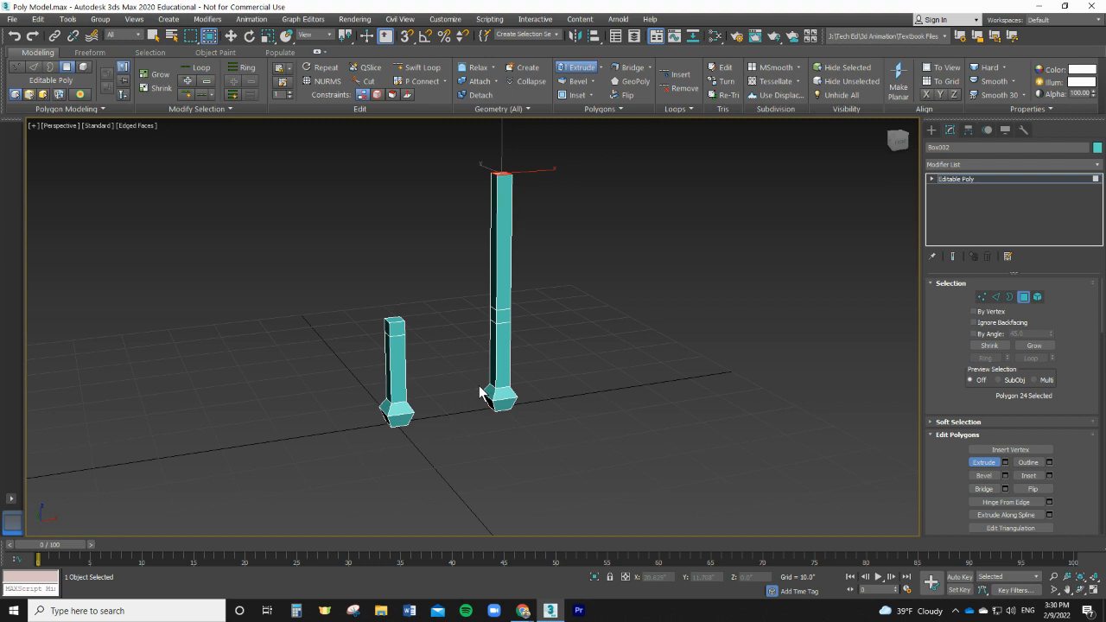
Select the facing inner polygons on the matching upper segments of both columns and bridge them into a crossbar.
scroll(493, 382, up, 6)
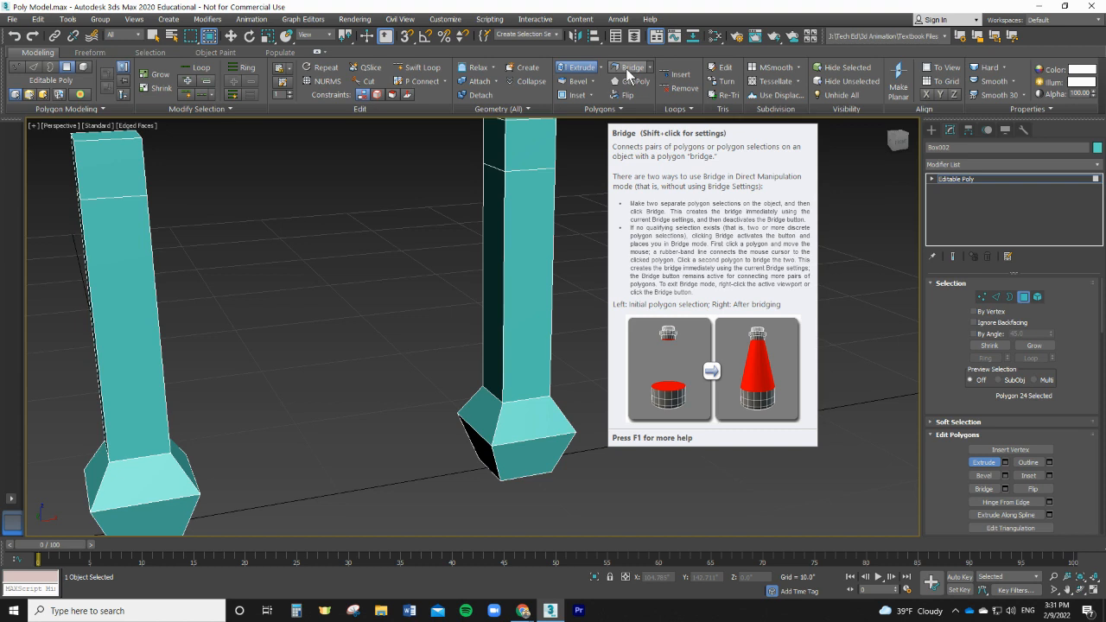
click(501, 149)
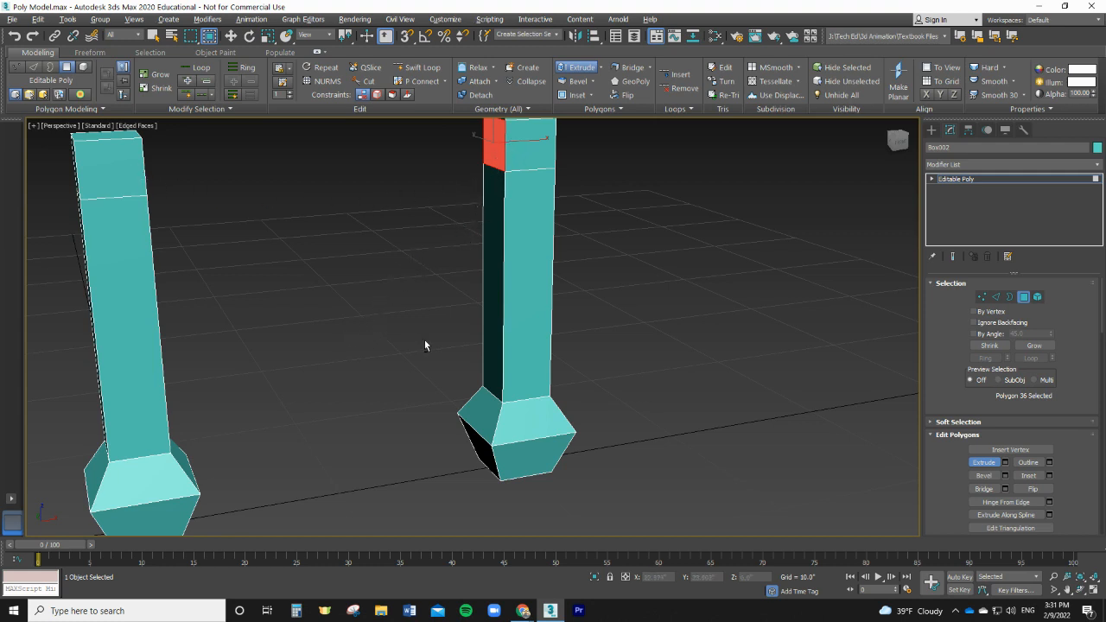
alt+middle_drag(425, 340, 401, 346)
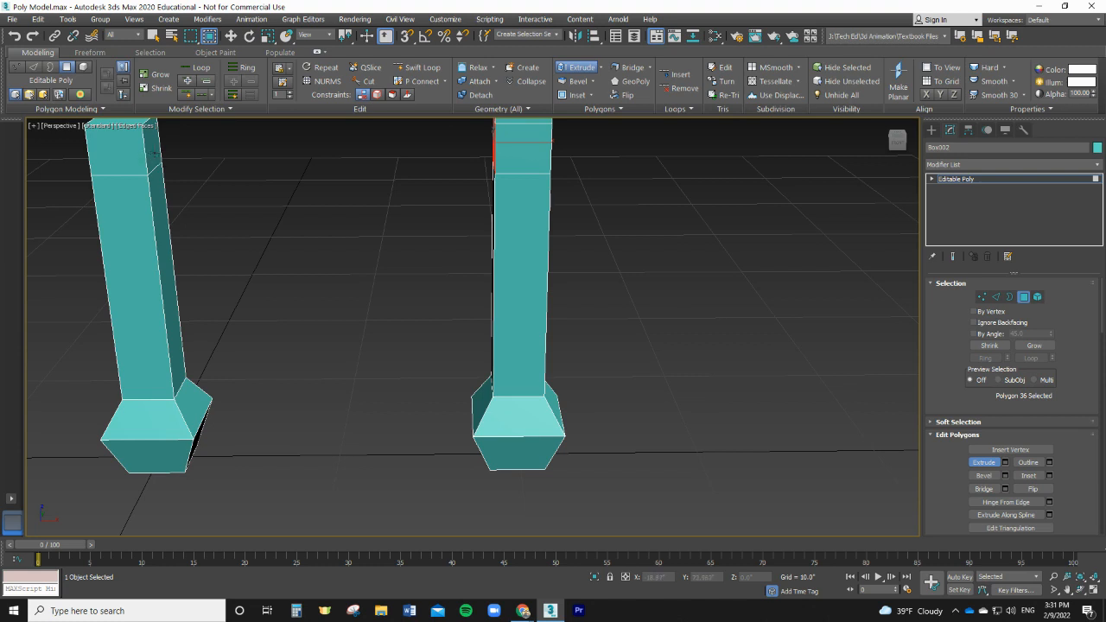
ctrl+click(156, 151)
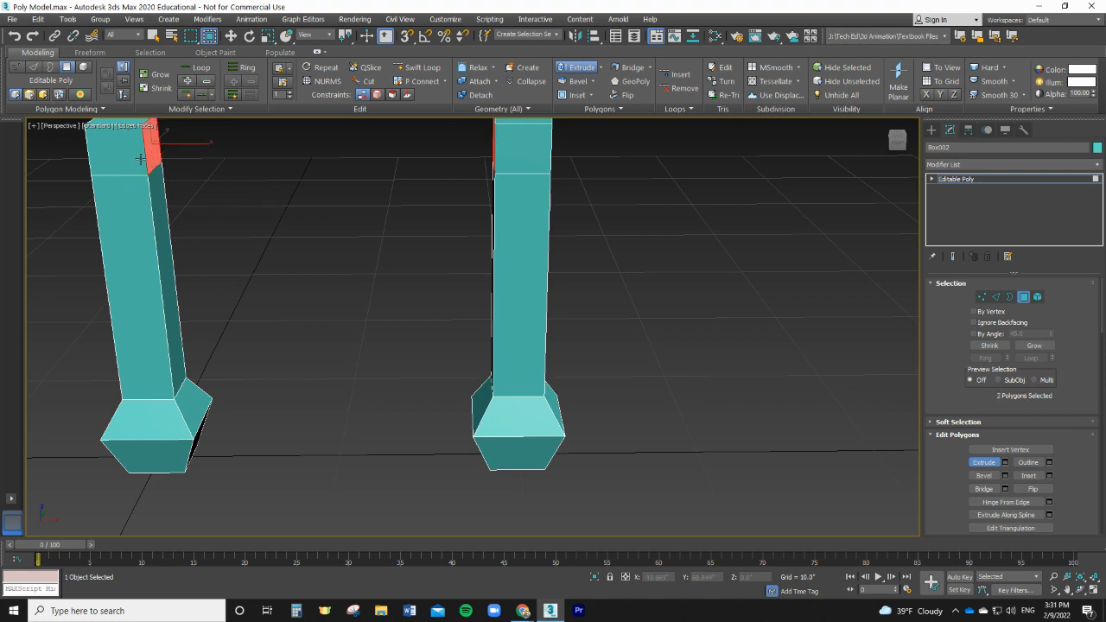
click(192, 164)
click(155, 154)
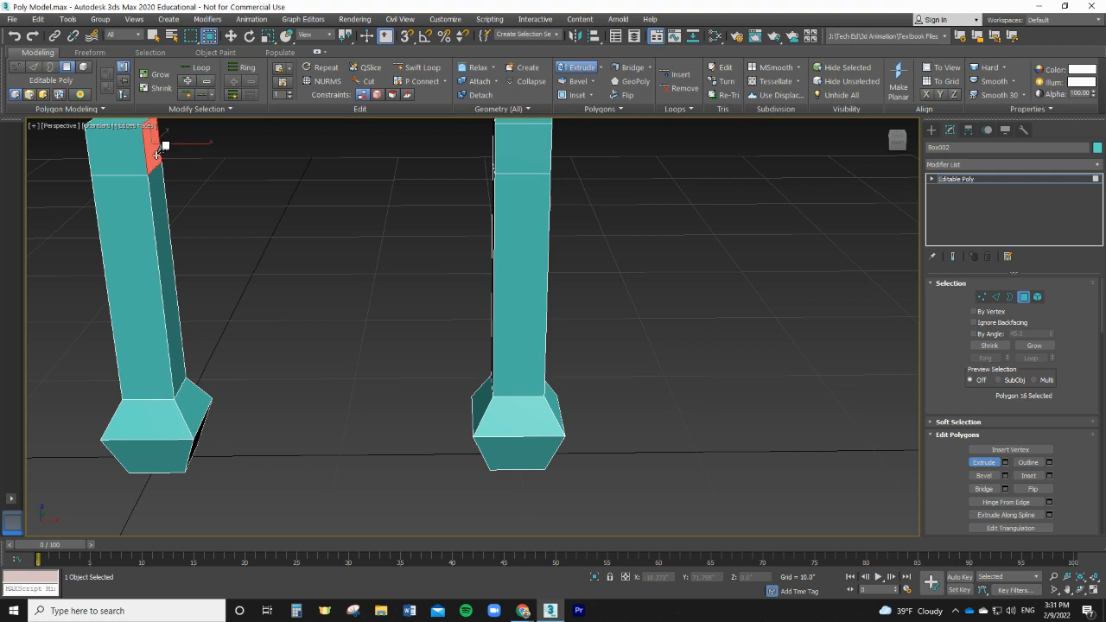
click(494, 152)
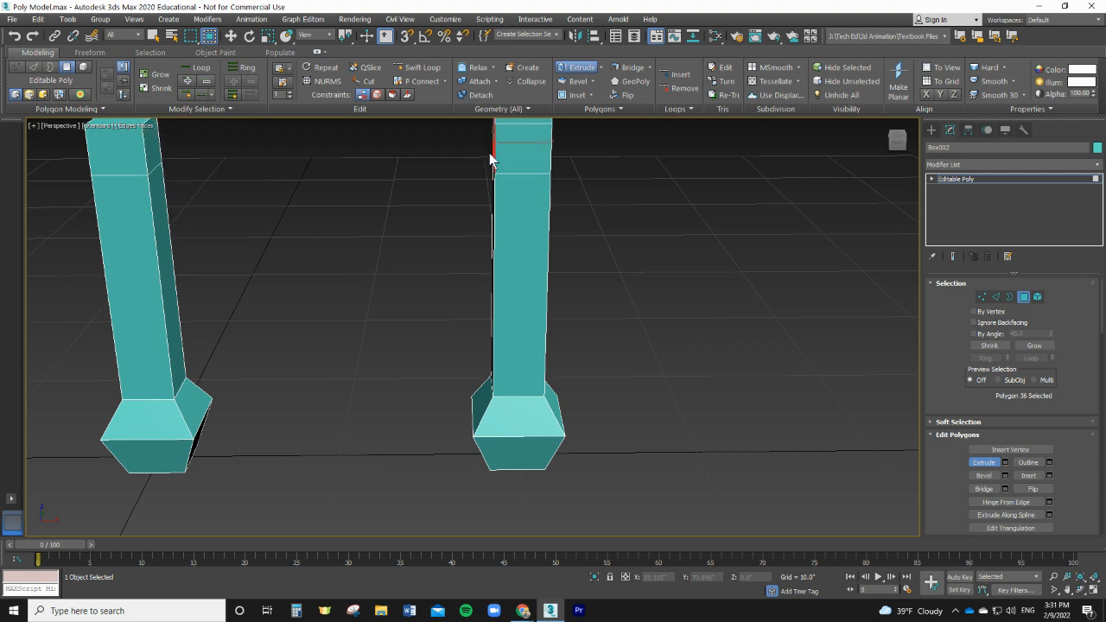
ctrl+click(156, 148)
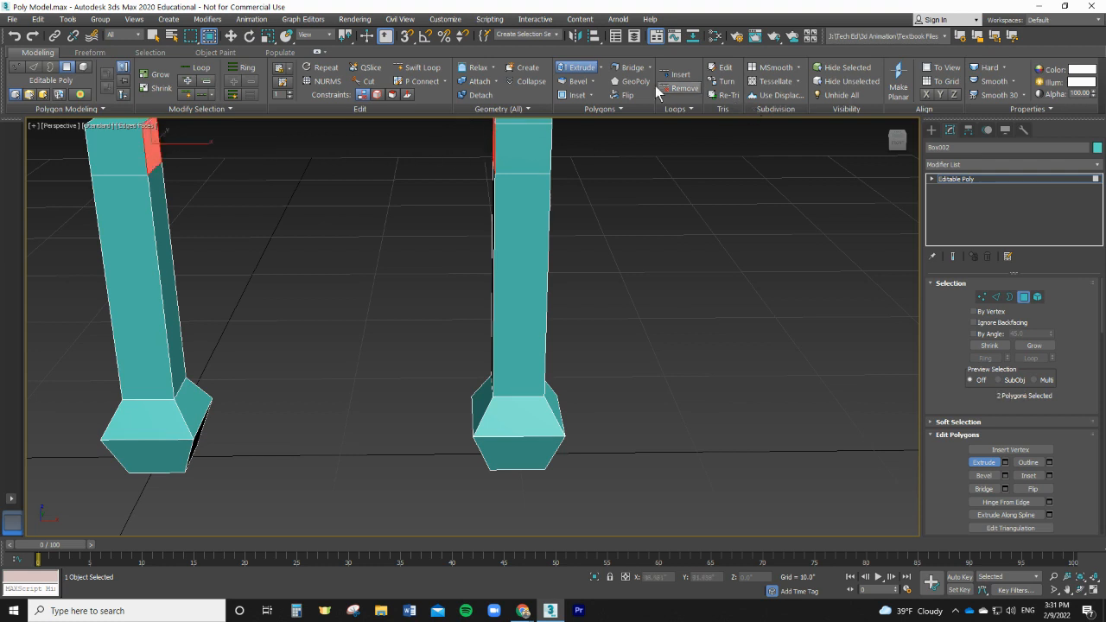
click(634, 68)
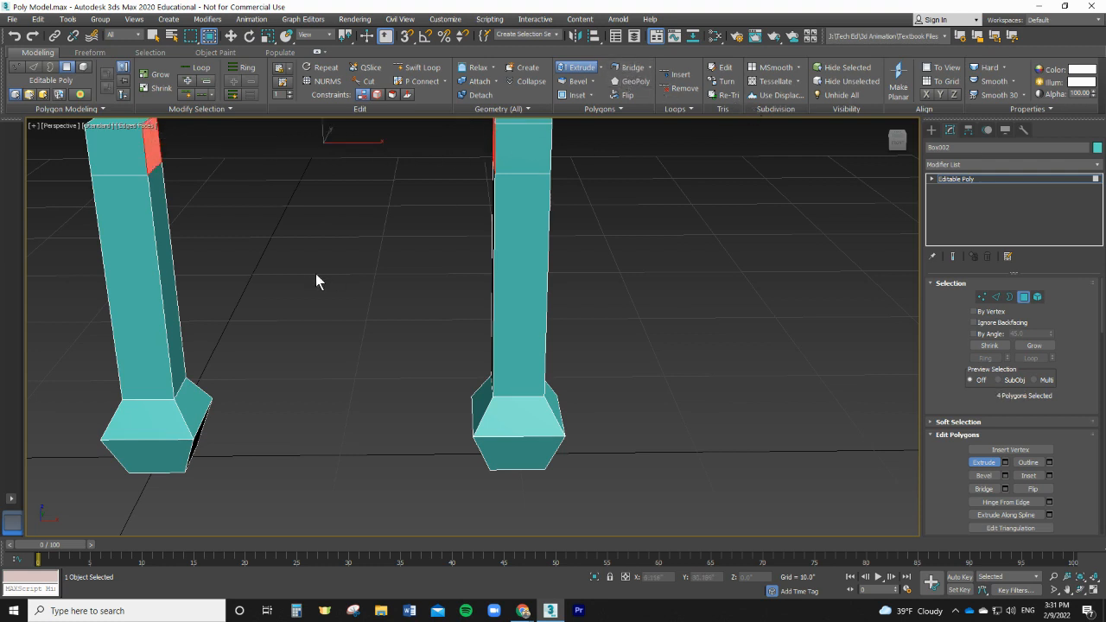
scroll(353, 252, down, 3)
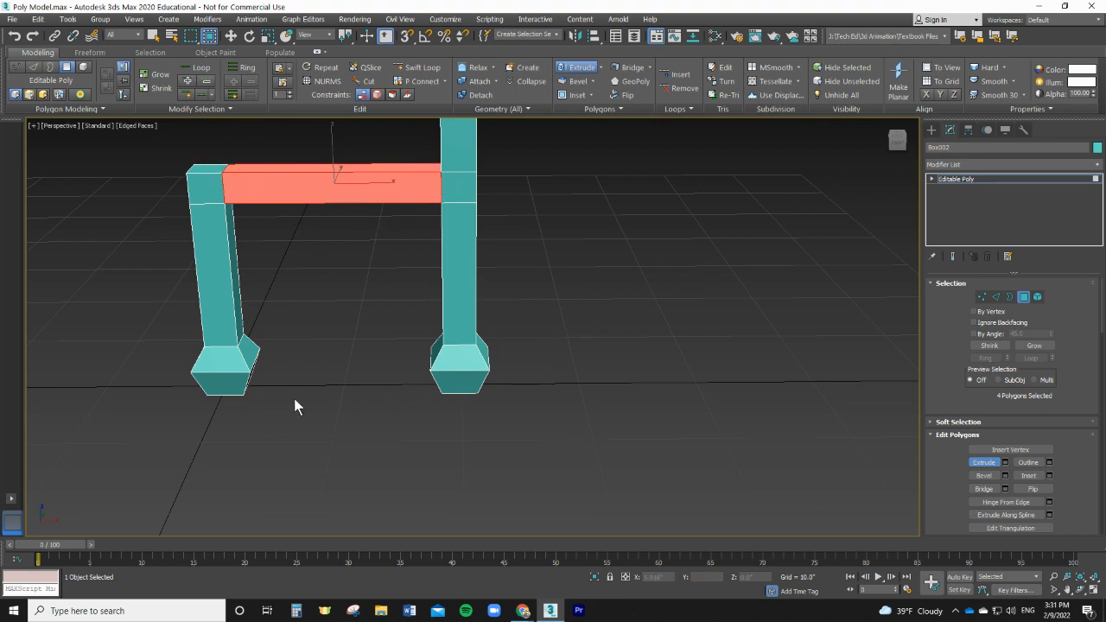
scroll(330, 385, down, 5)
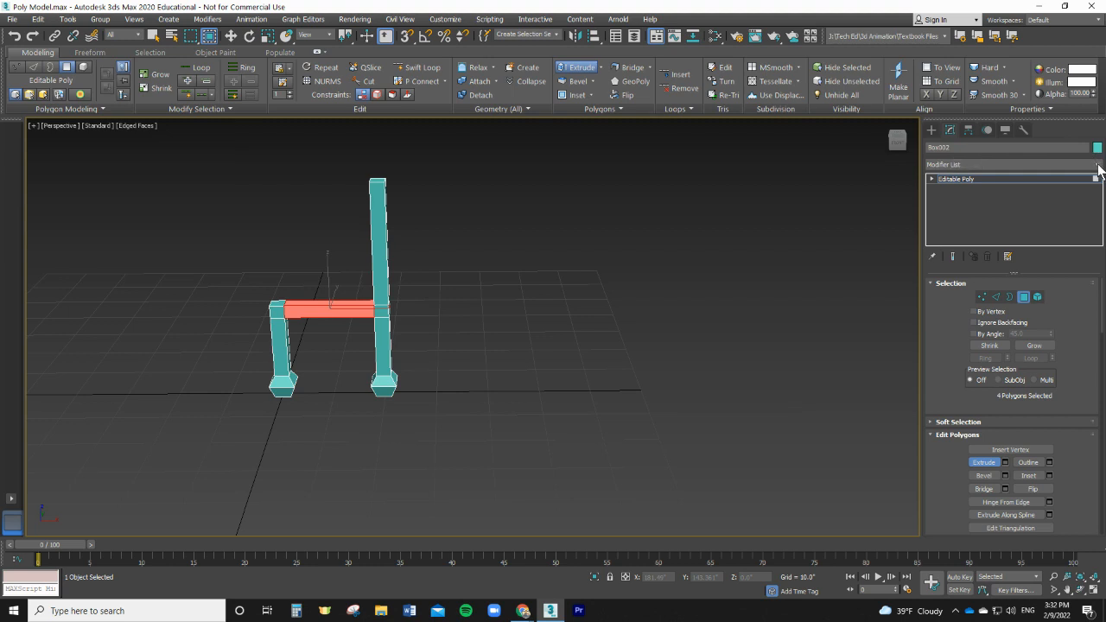
Leave polygon level and apply a Bend modifier to the whole object with an angle of 10.5.
click(982, 182)
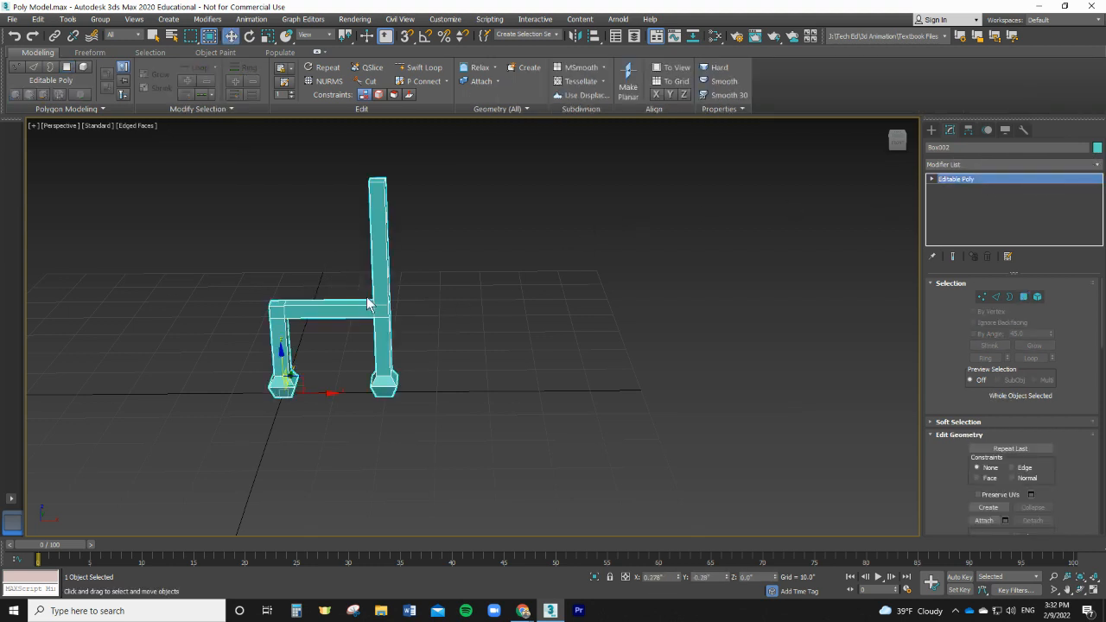
click(963, 164)
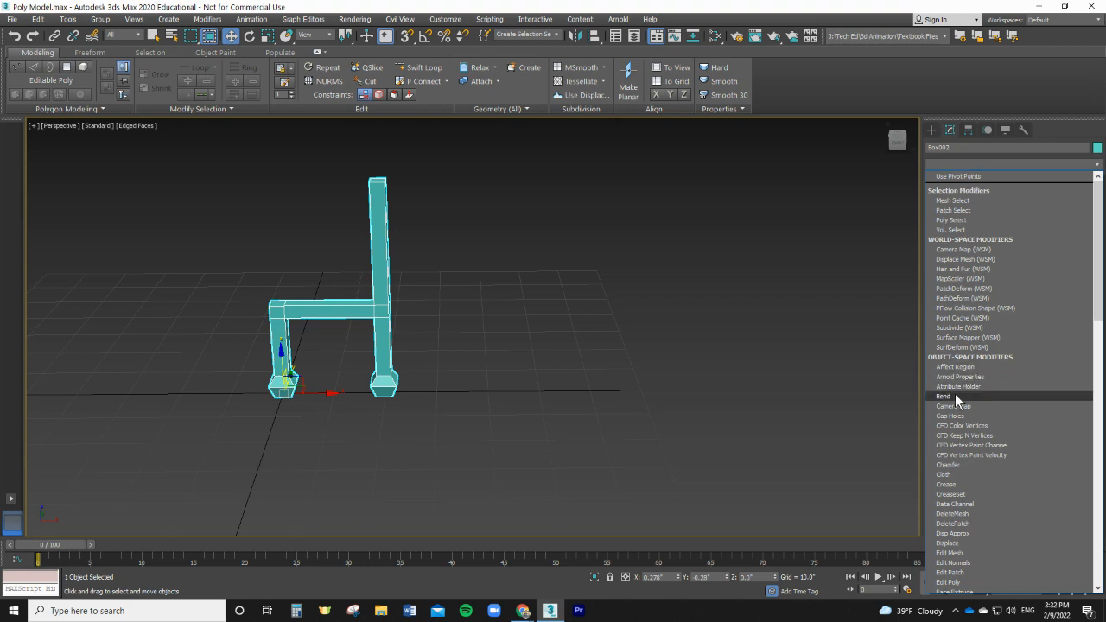
click(954, 395)
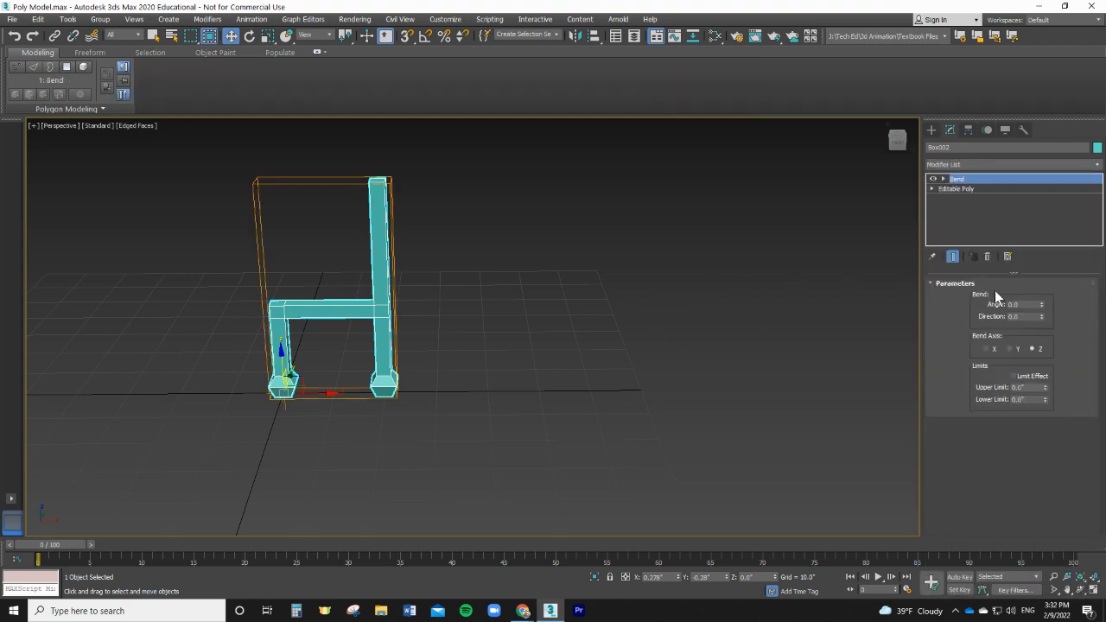
click(1041, 302)
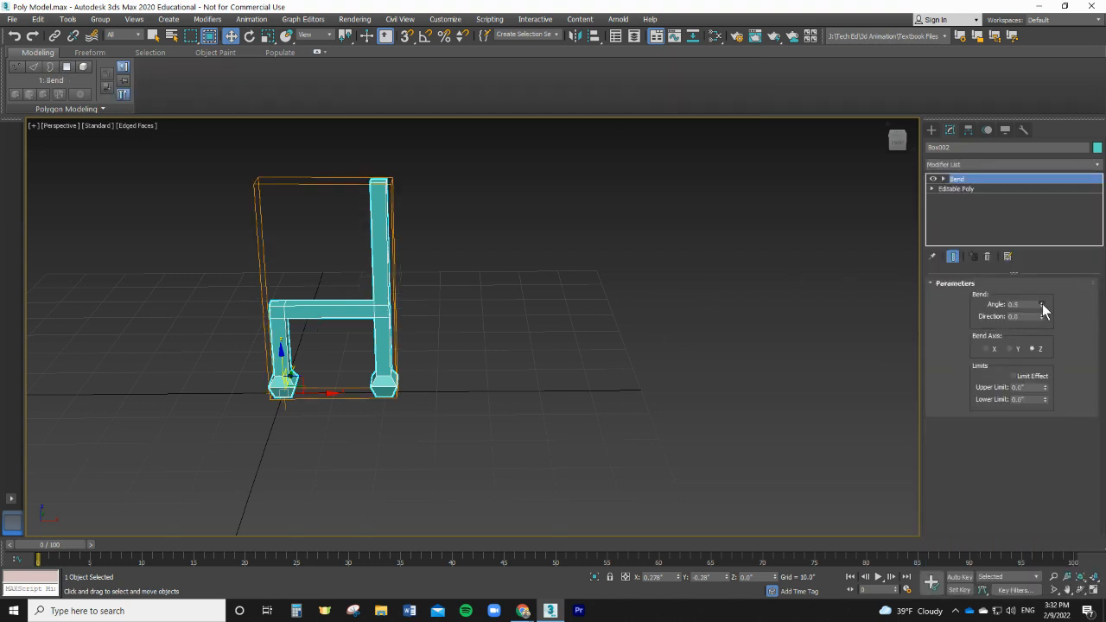
click(1042, 303)
mouse_move(1042, 304)
mouse_down()
mouse_move(1068, 190)
mouse_move(1048, 291)
mouse_up()
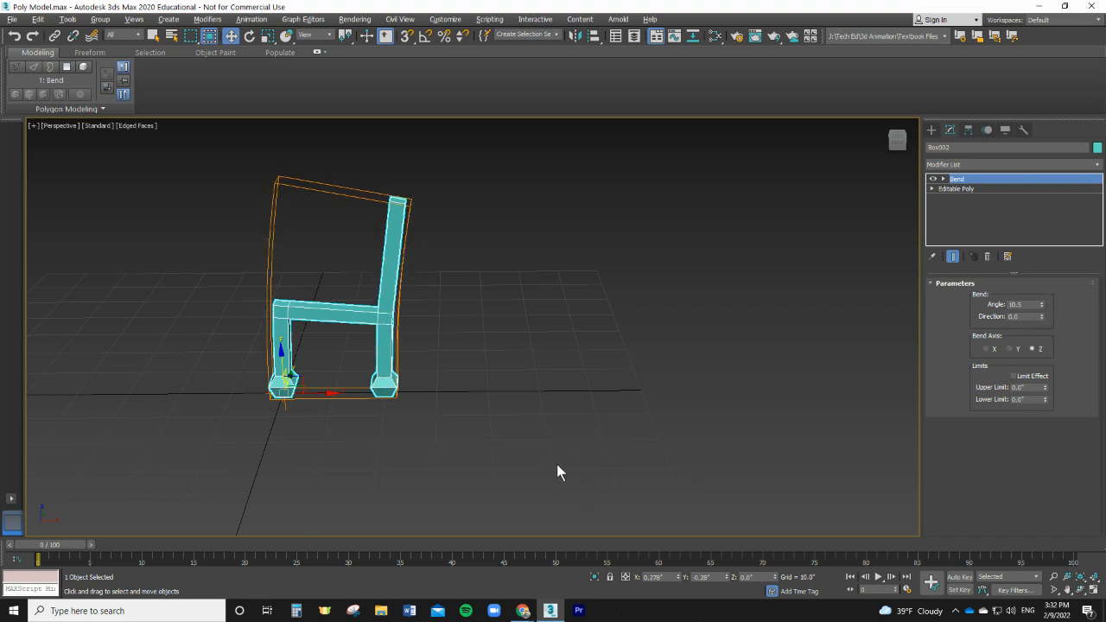
alt+middle_drag(558, 469, 506, 349)
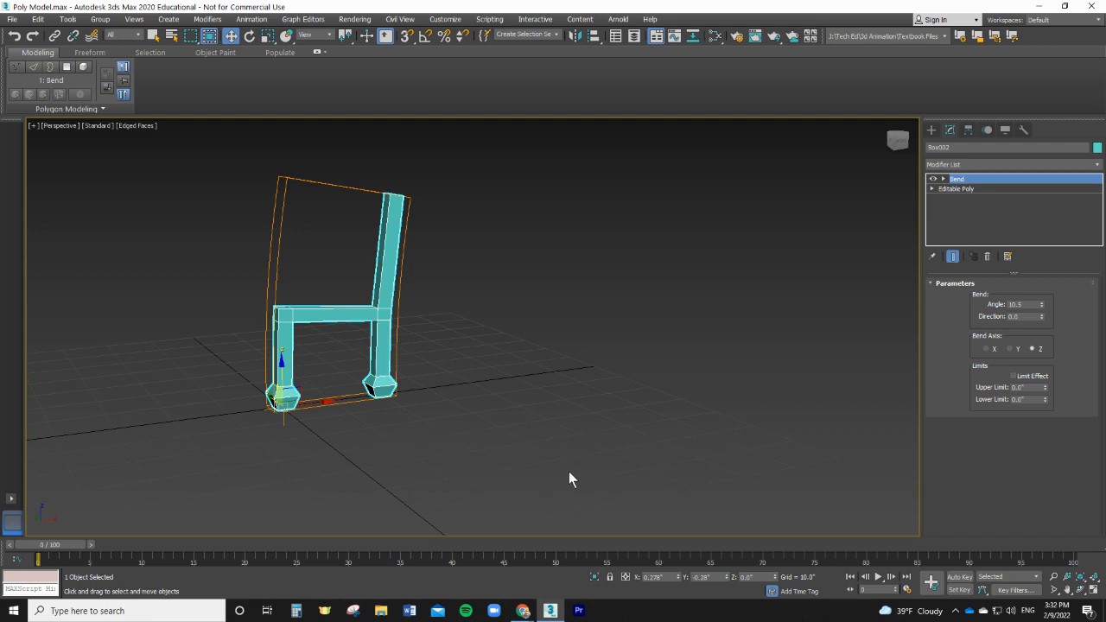
alt+middle_drag(569, 474, 601, 514)
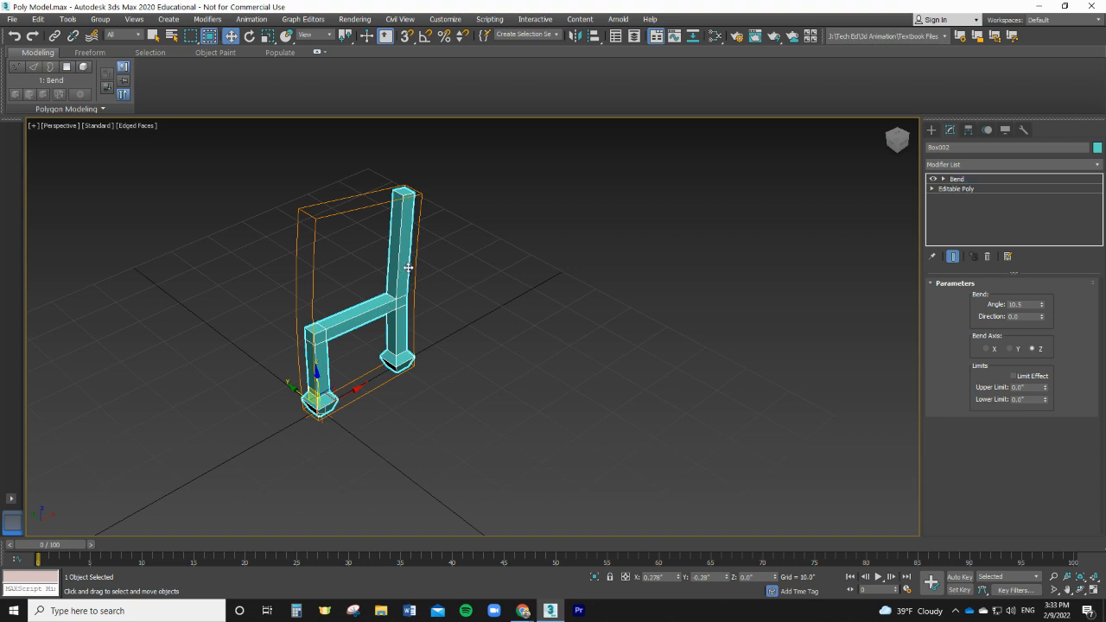
Return to the Editable Poly's polygon level beneath the Bend and extrude the tall column's top polygon upward by a short segment.
click(956, 189)
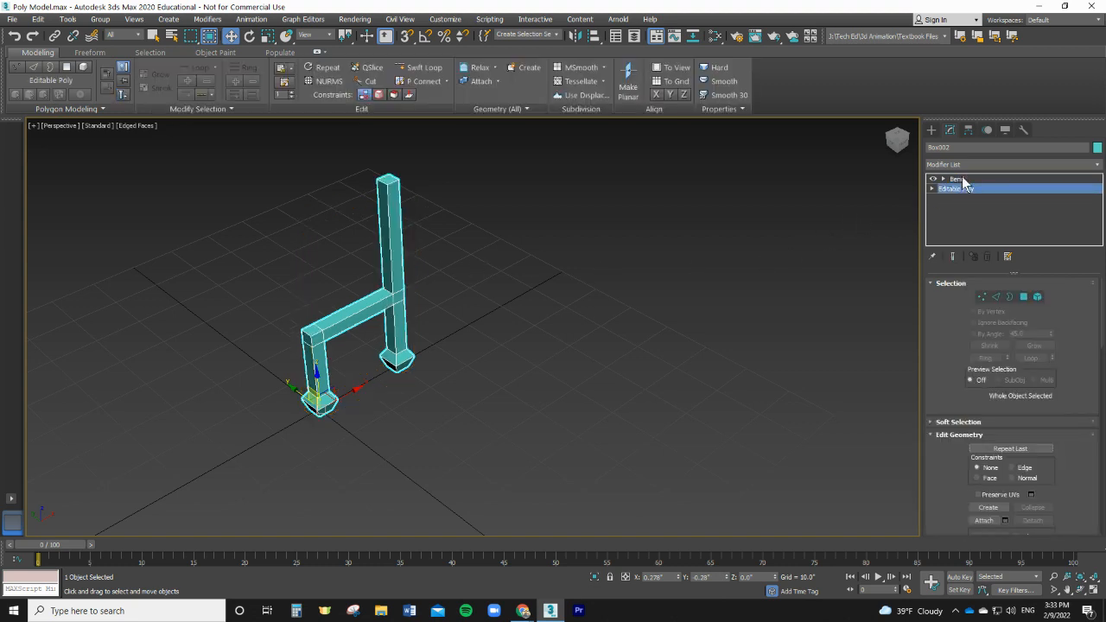
click(961, 180)
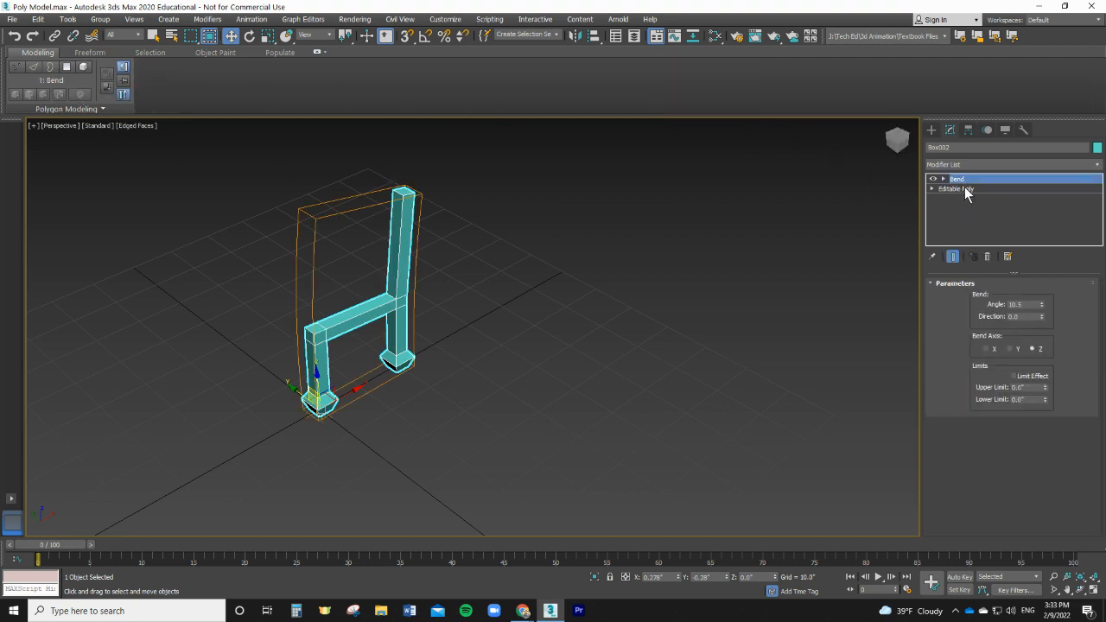
click(966, 191)
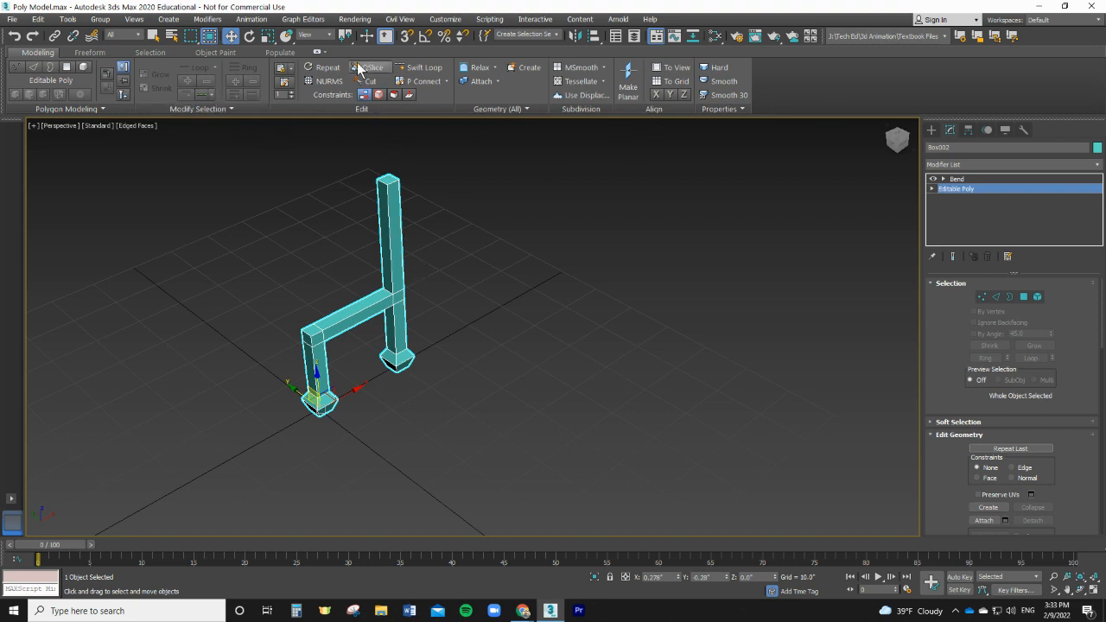
click(66, 67)
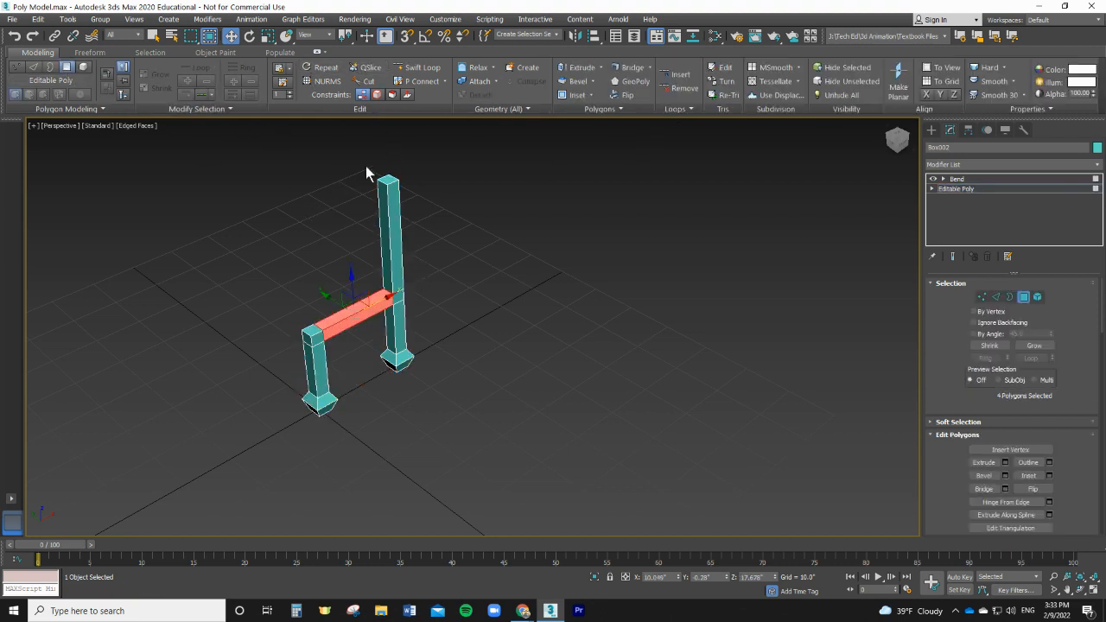
click(388, 178)
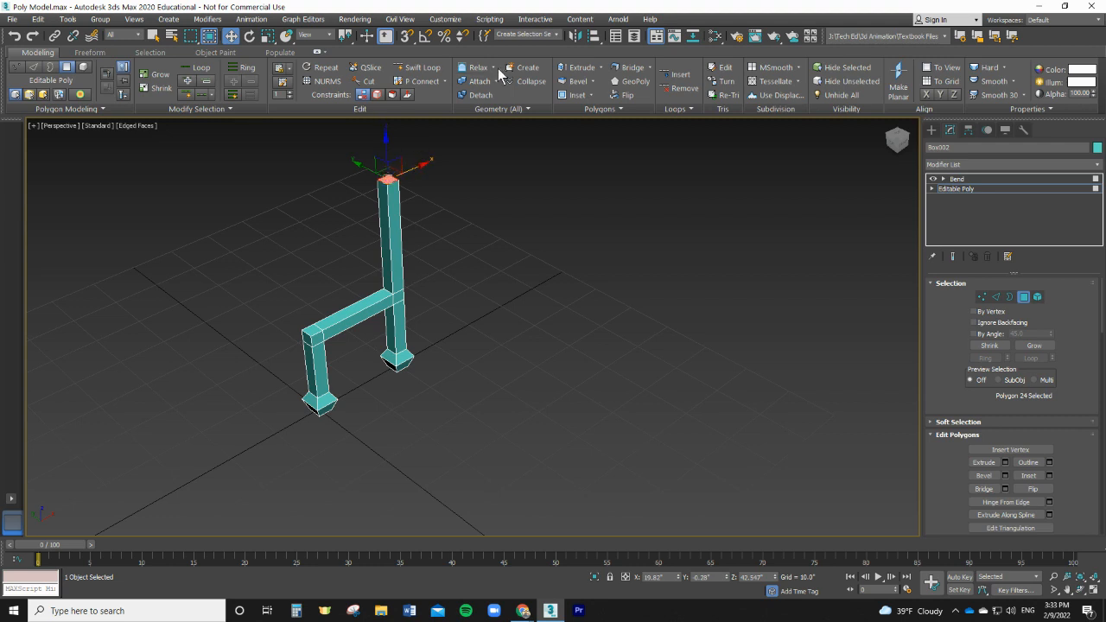
click(577, 68)
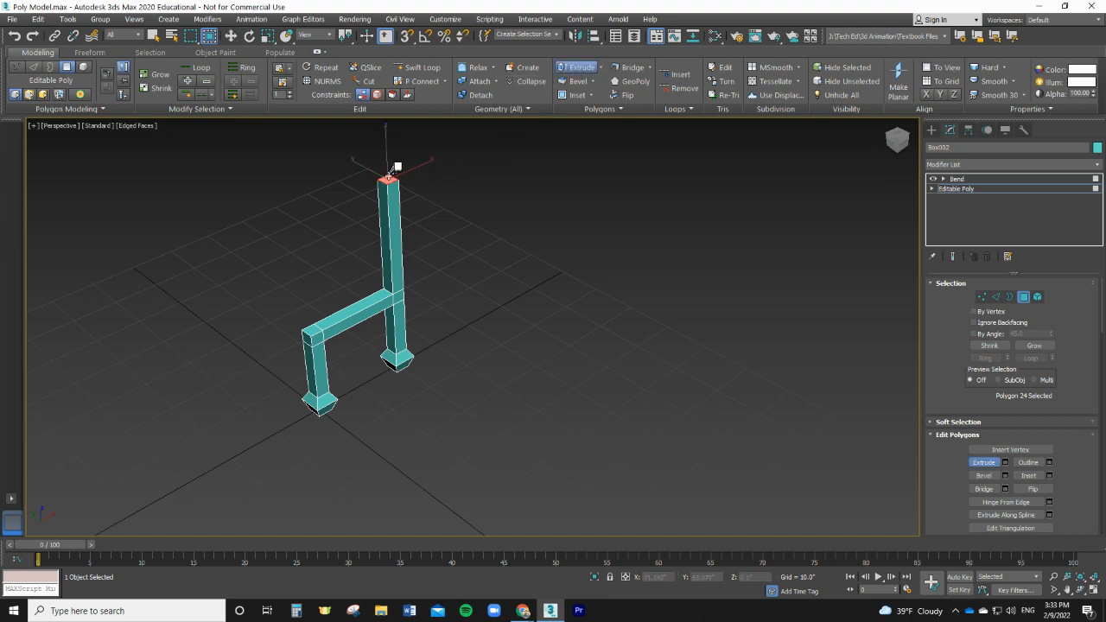
drag(391, 178, 397, 151)
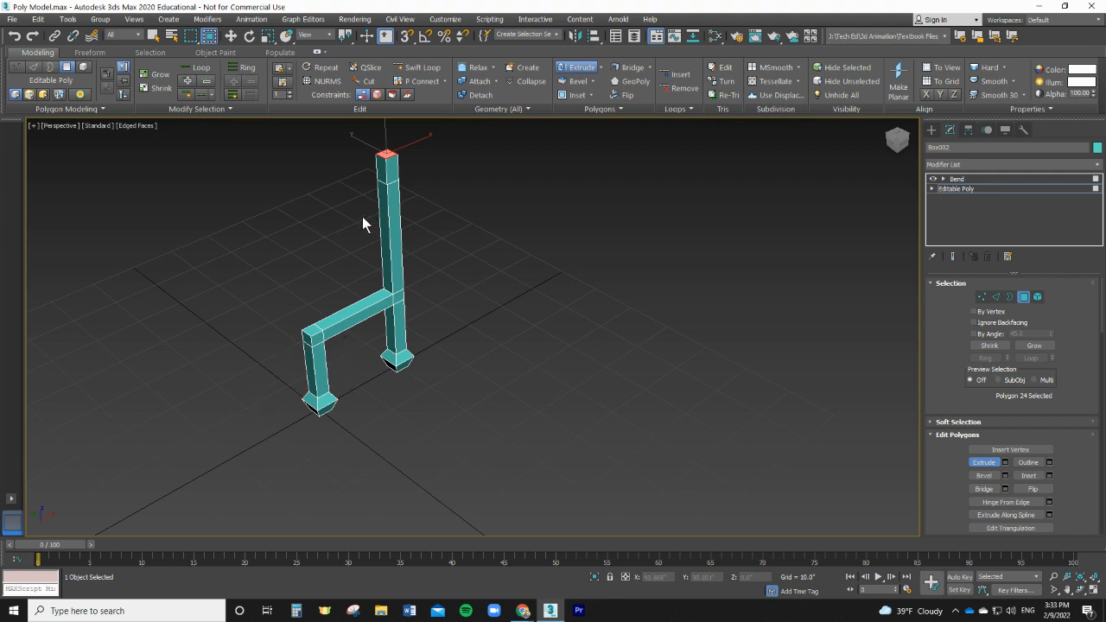
click(242, 69)
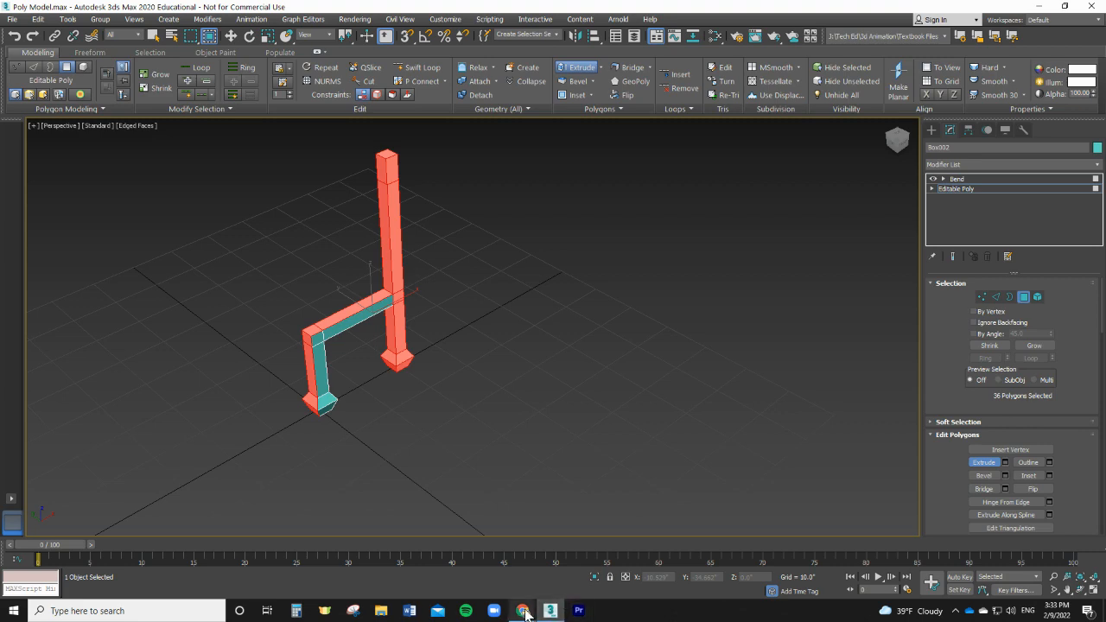
mouse_move(523, 612)
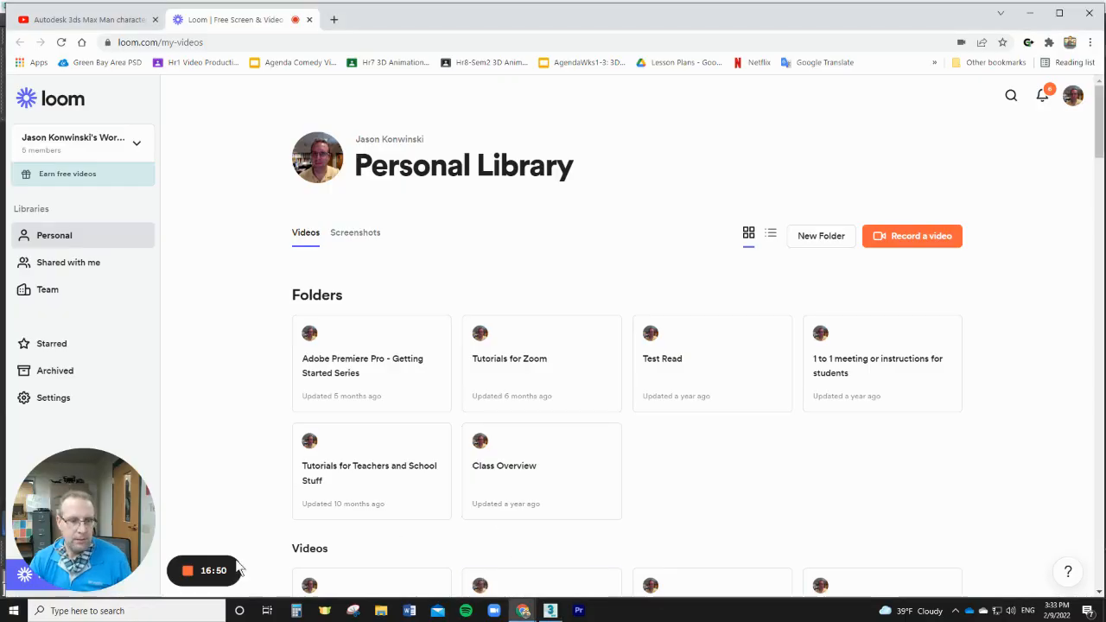
click(251, 570)
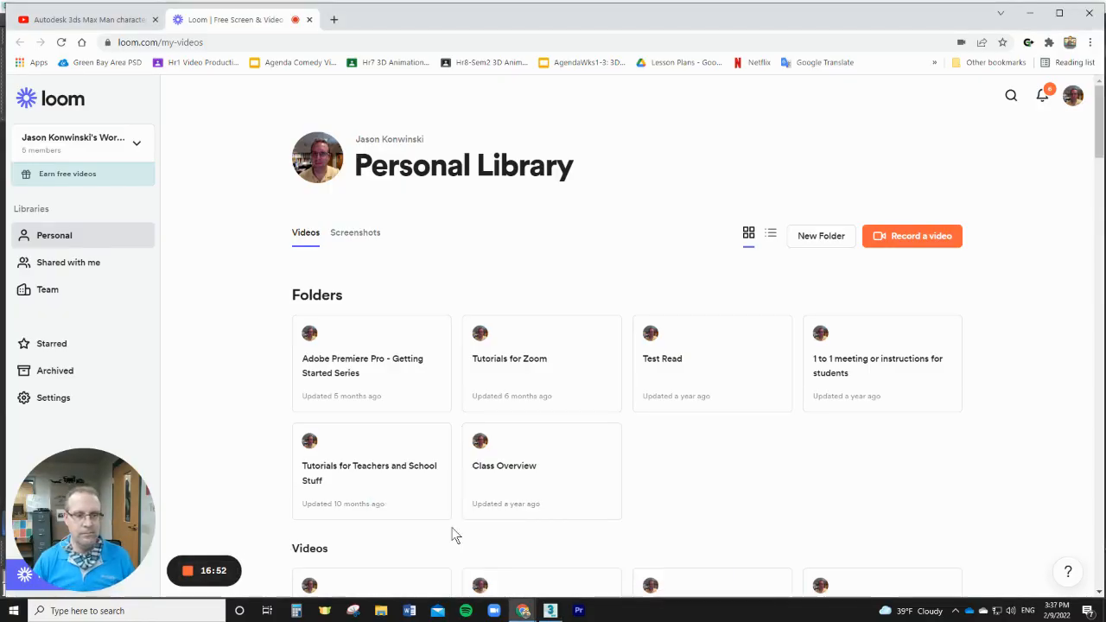
key(alt+Tab)
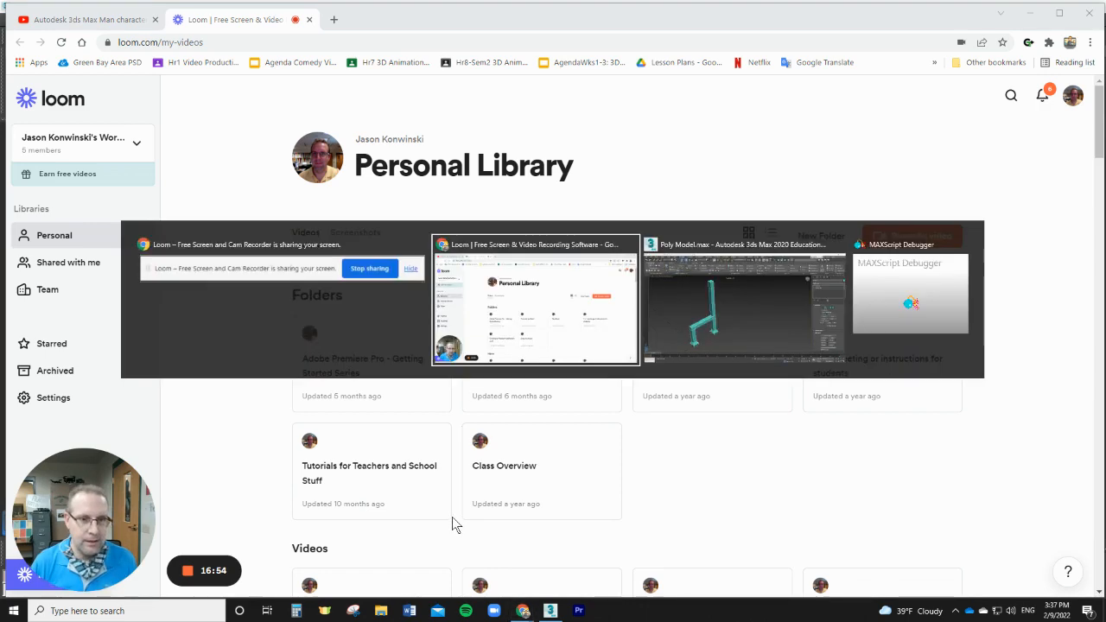
key(alt+Tab)
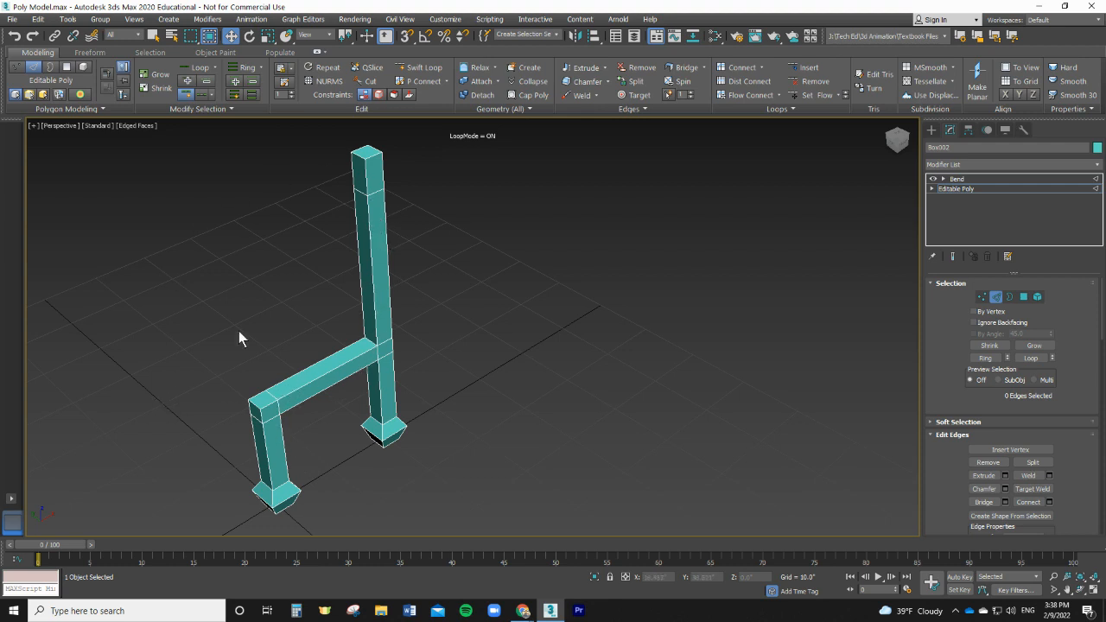
Insert an edge loop with Swift Loop around the crossbar close to the short column.
scroll(374, 403, down, 3)
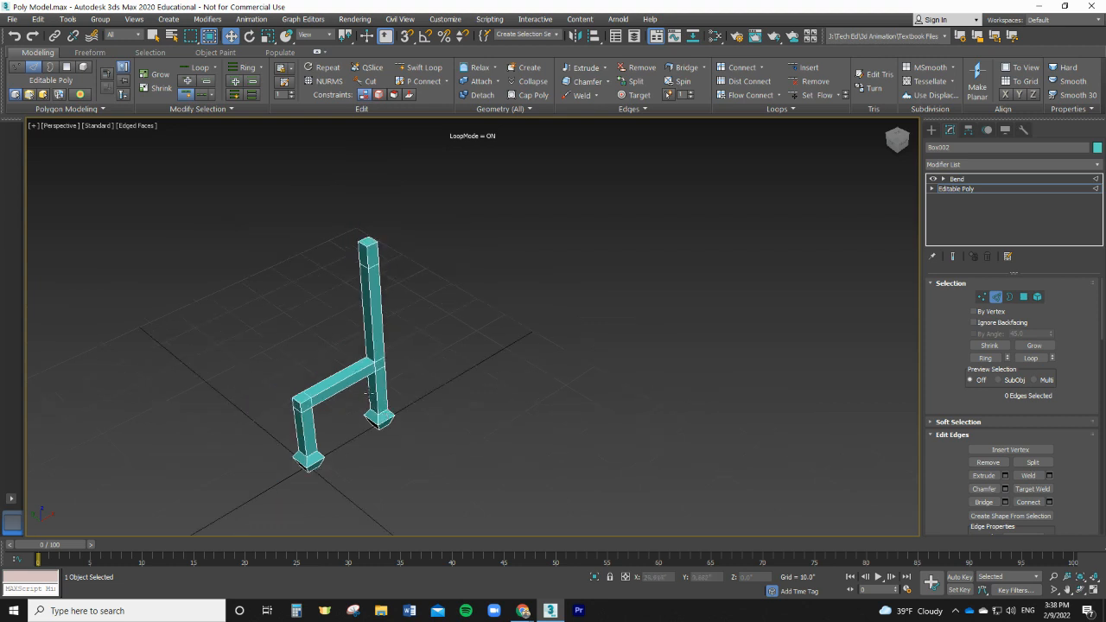
scroll(371, 420, up, 2)
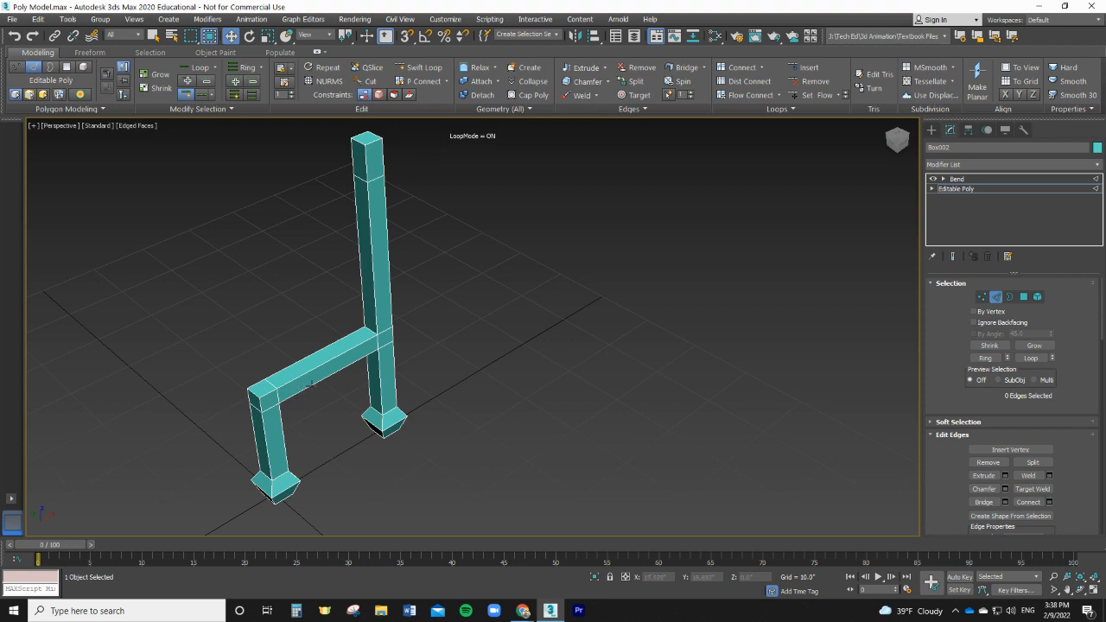
click(427, 69)
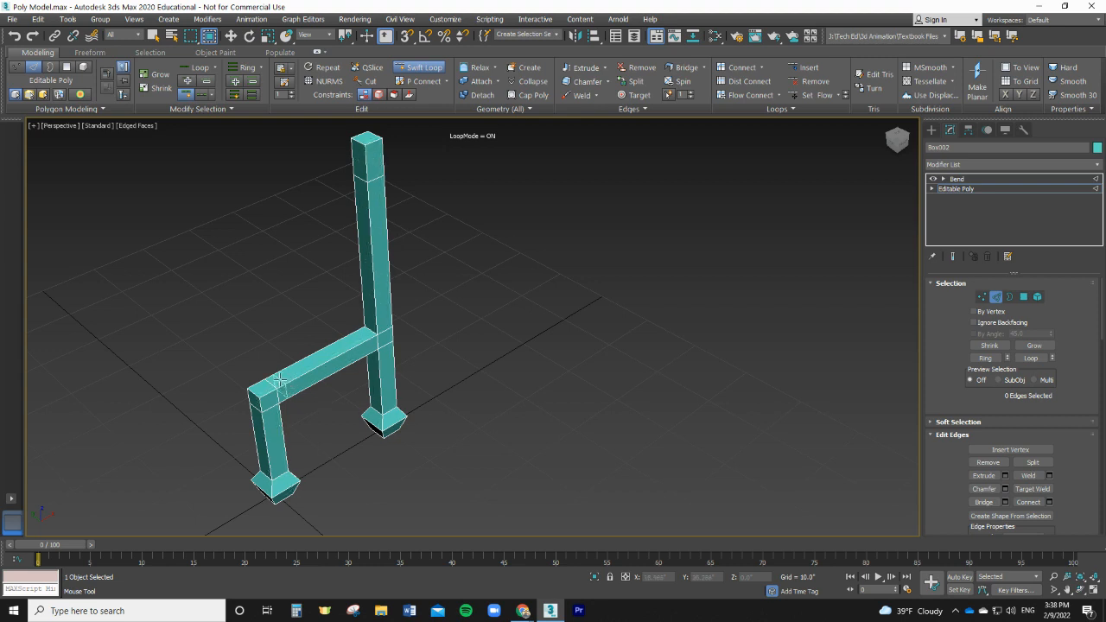
scroll(279, 380, up, 4)
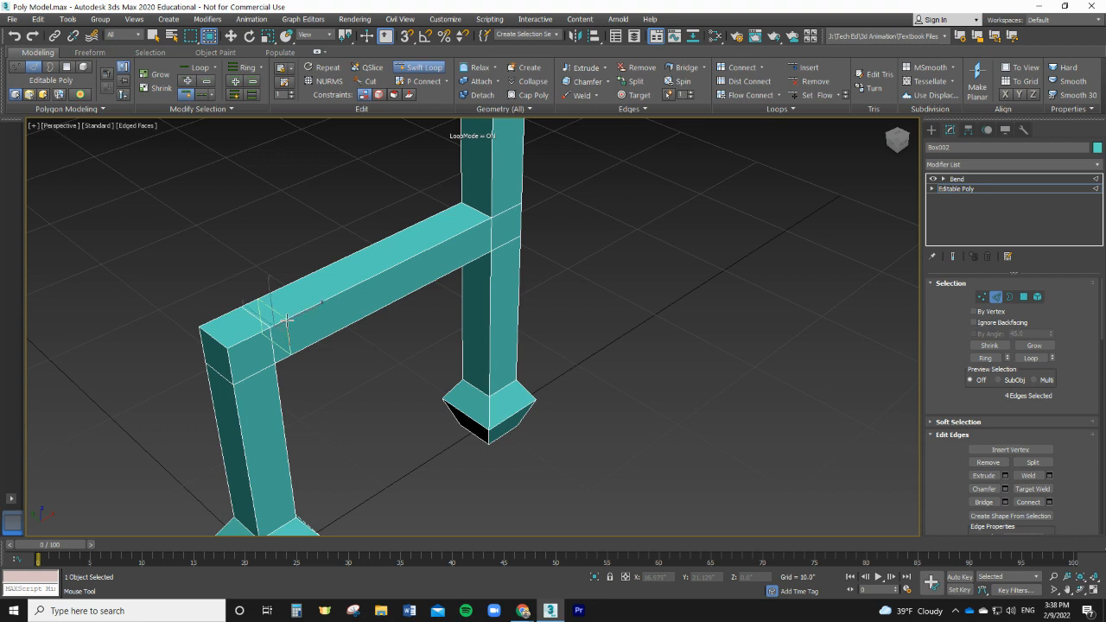
Insert six more edge loops around the crossbar: one beside the short column, two close pairs along its middle and one beside the tall column.
click(287, 319)
click(331, 319)
click(346, 314)
click(398, 292)
click(413, 280)
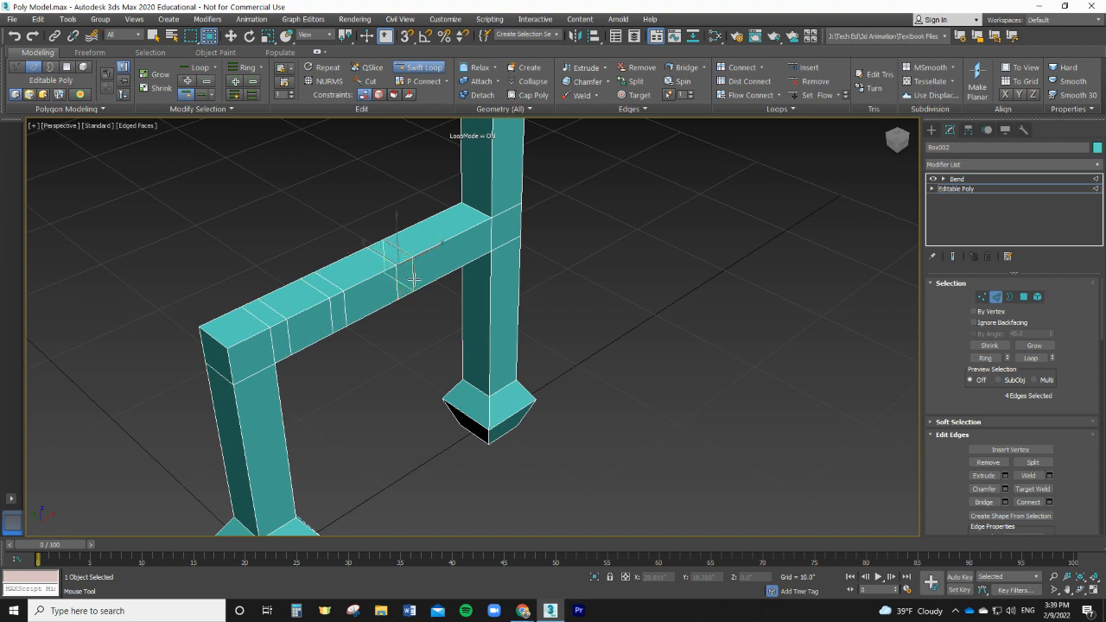
click(476, 223)
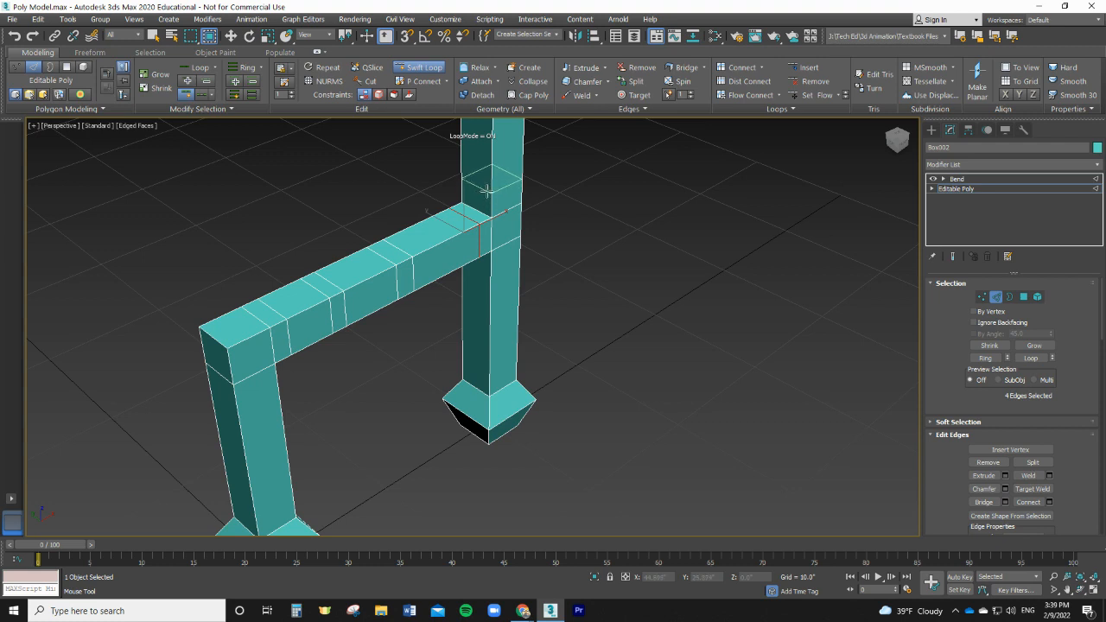
Insert edge loops around the tall column just above the crossbar and just below its top segment.
scroll(488, 192, down, 6)
scroll(513, 198, up, 9)
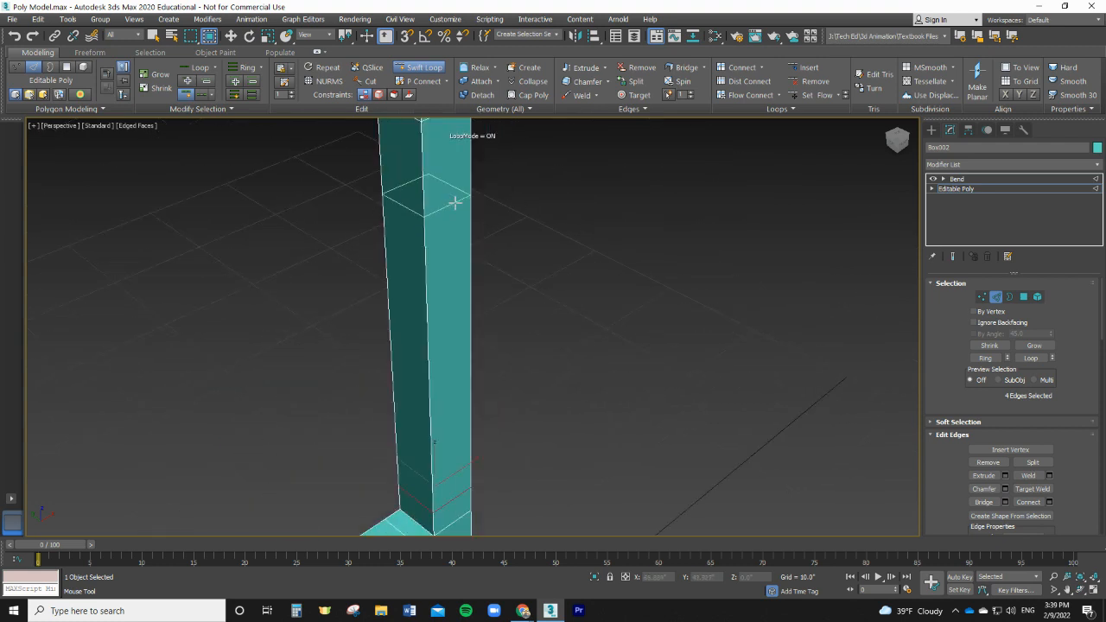
scroll(454, 203, down, 2)
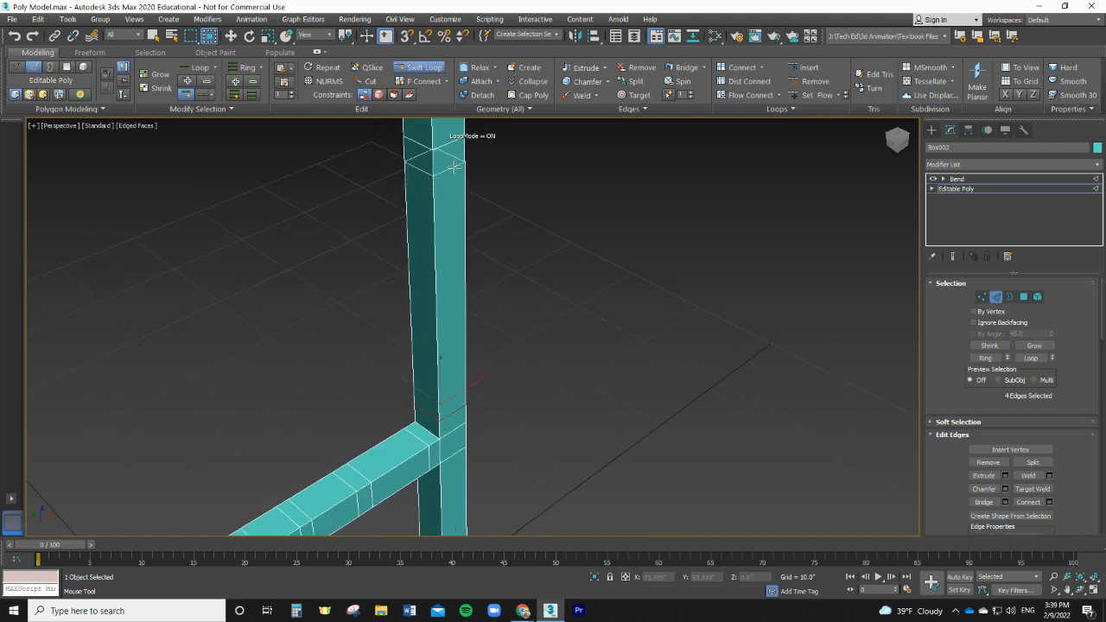
scroll(528, 181, down, 5)
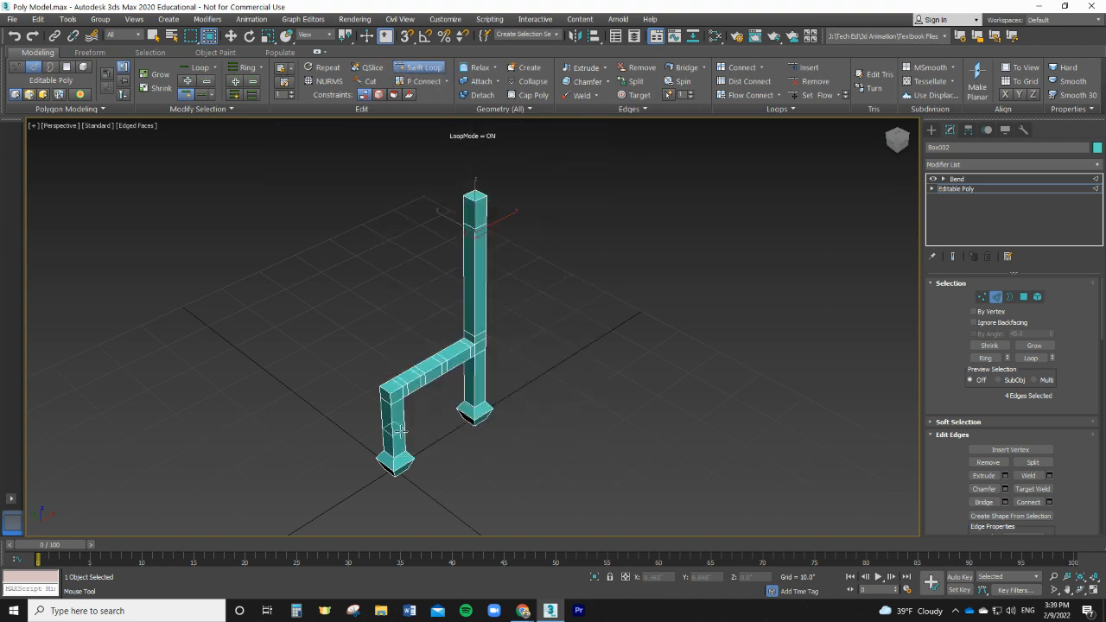
click(466, 241)
scroll(487, 232, up, 4)
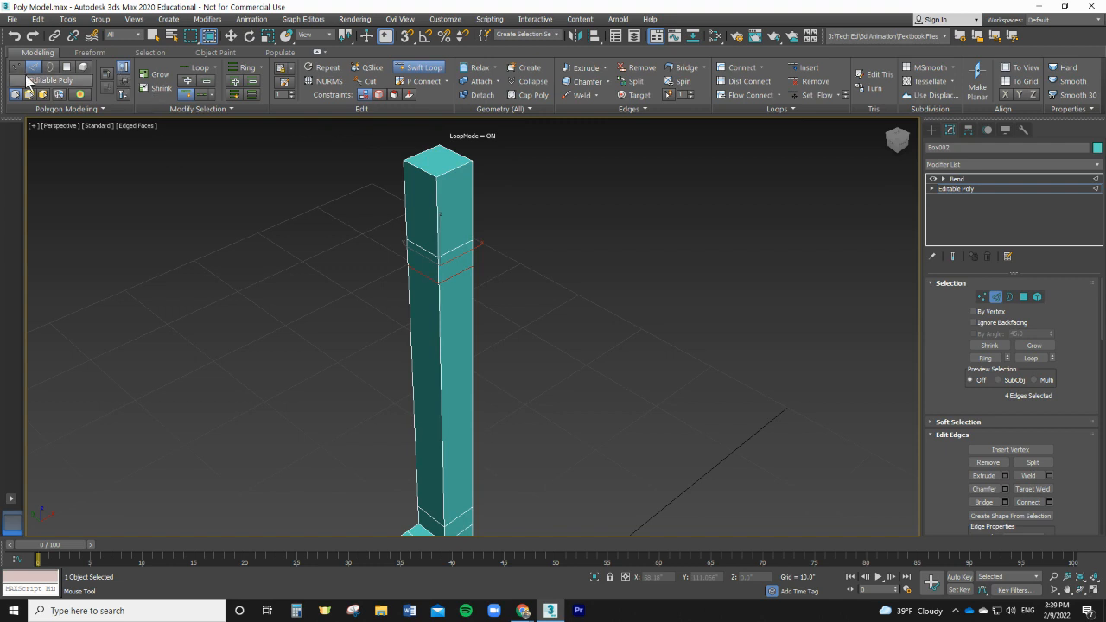
Leave Swift Loop for polygon level and lower the tall column's top polygon slightly along Z.
click(67, 67)
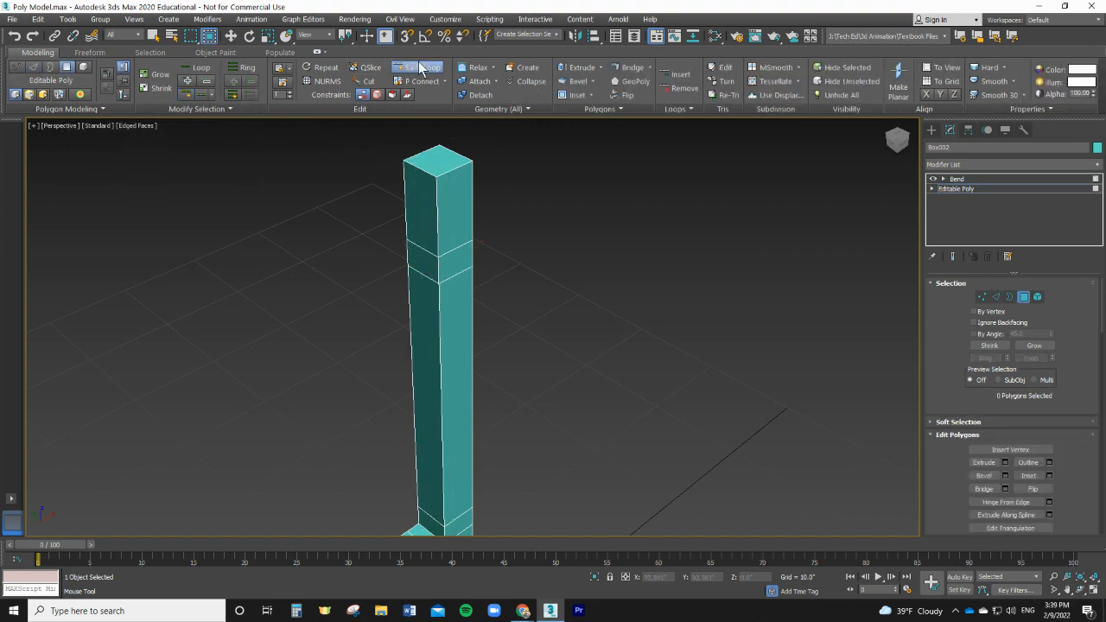
key(w)
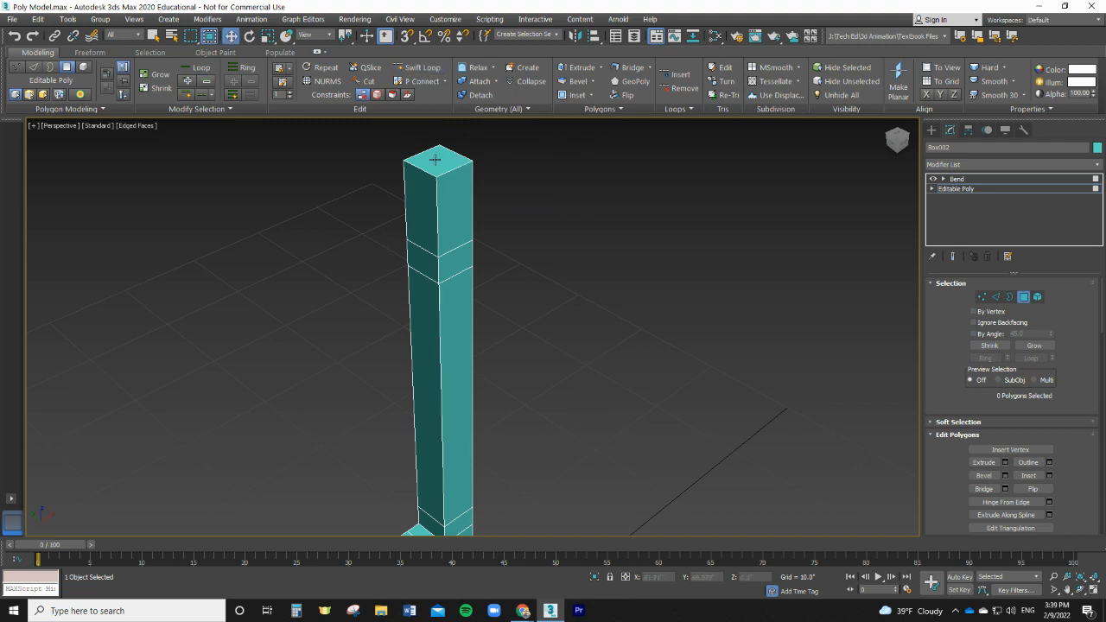
click(437, 161)
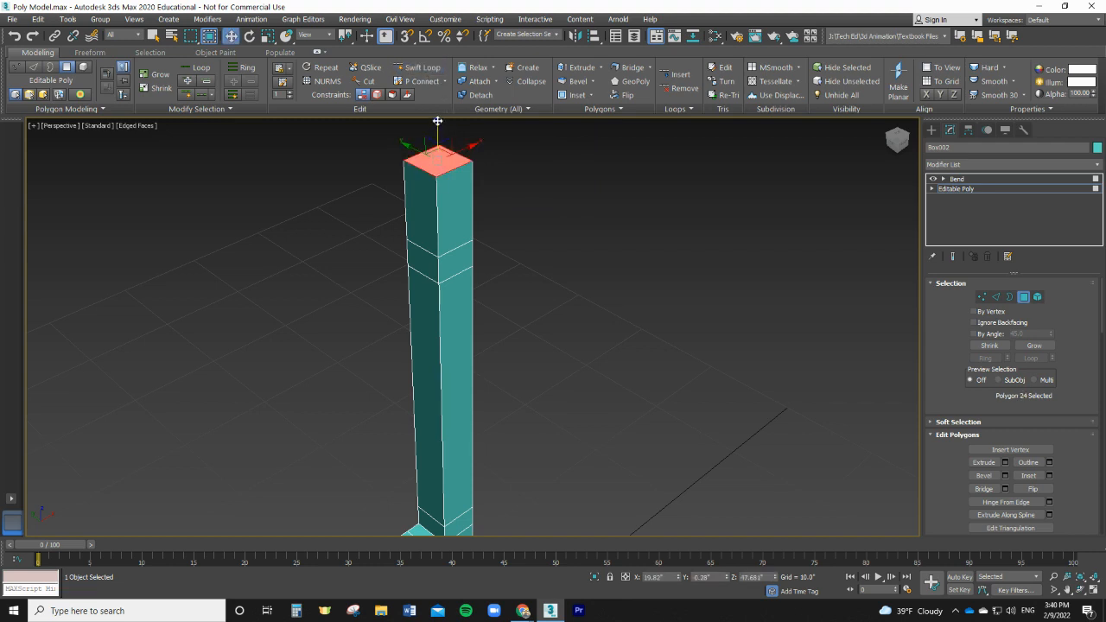
drag(437, 121, 439, 124)
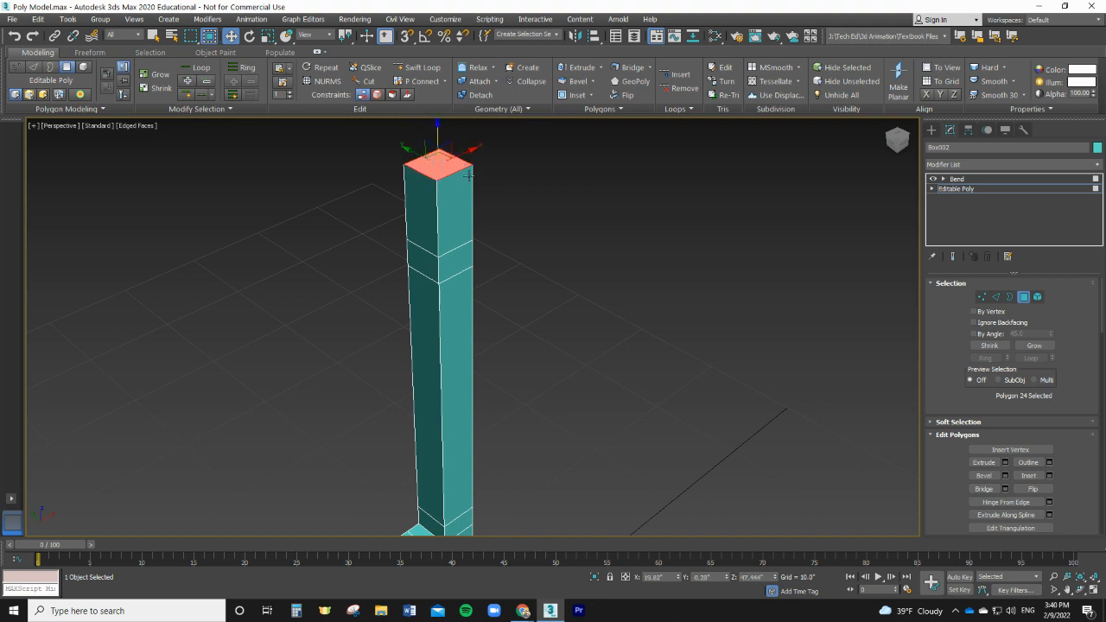
Bevel the tall column's top polygon upward and inward into a tapered cap, and switch to edge level with the Move tool.
scroll(467, 175, down, 3)
scroll(452, 213, up, 5)
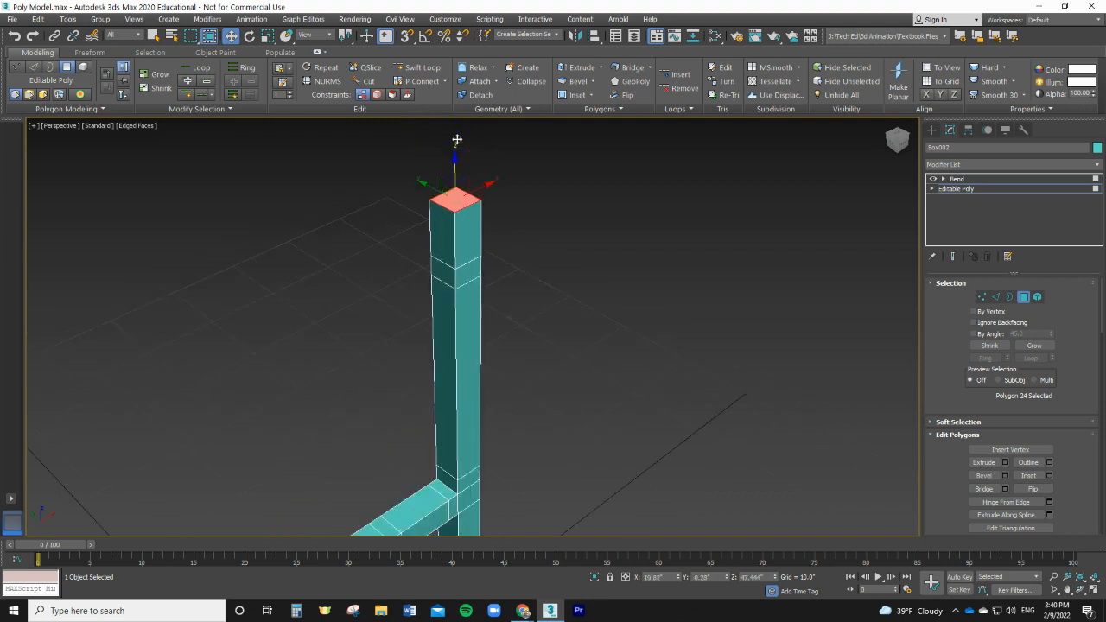
click(575, 82)
mouse_move(455, 249)
mouse_down()
mouse_move(455, 142)
mouse_move(459, 239)
mouse_up()
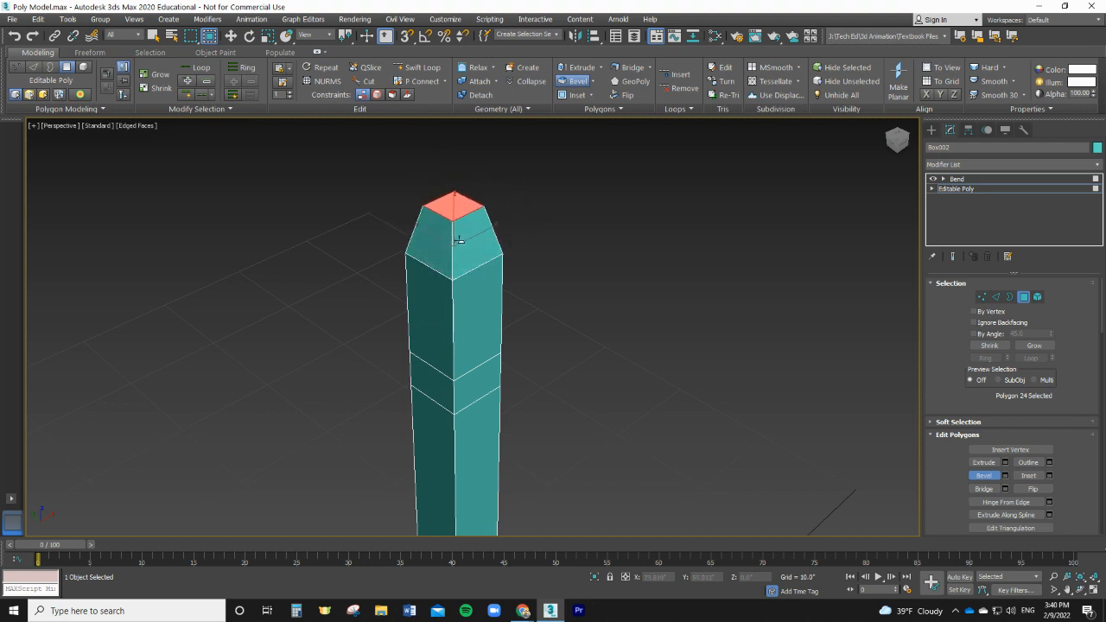
click(459, 241)
click(33, 66)
key(w)
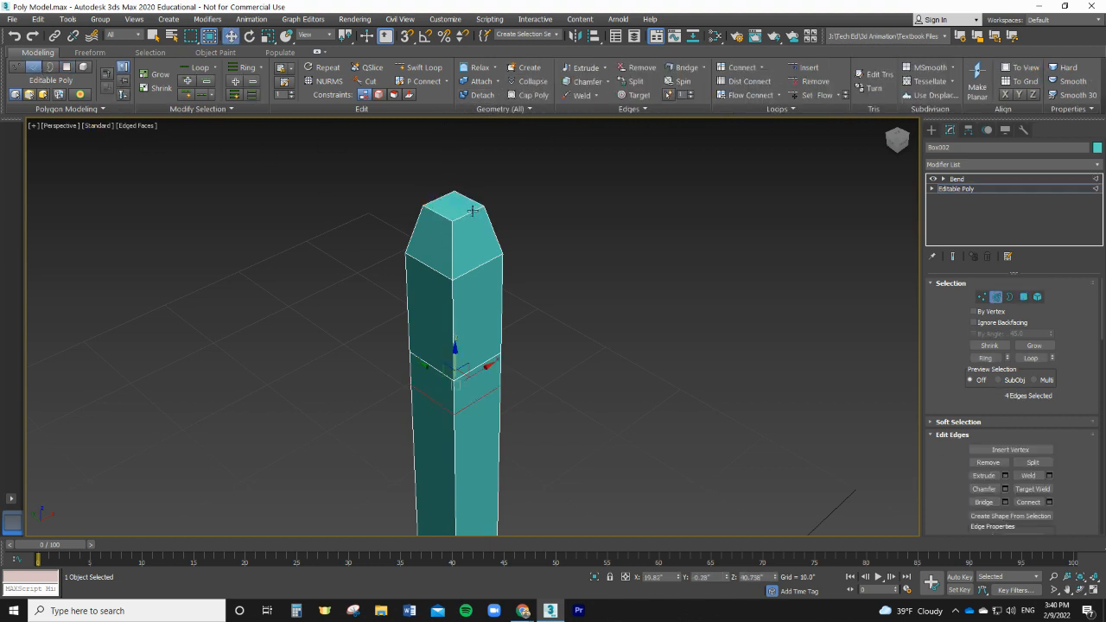
Try chamfering one of the cap's top edges parallel to the crossbar by 1.0" with 6 segments.
click(473, 211)
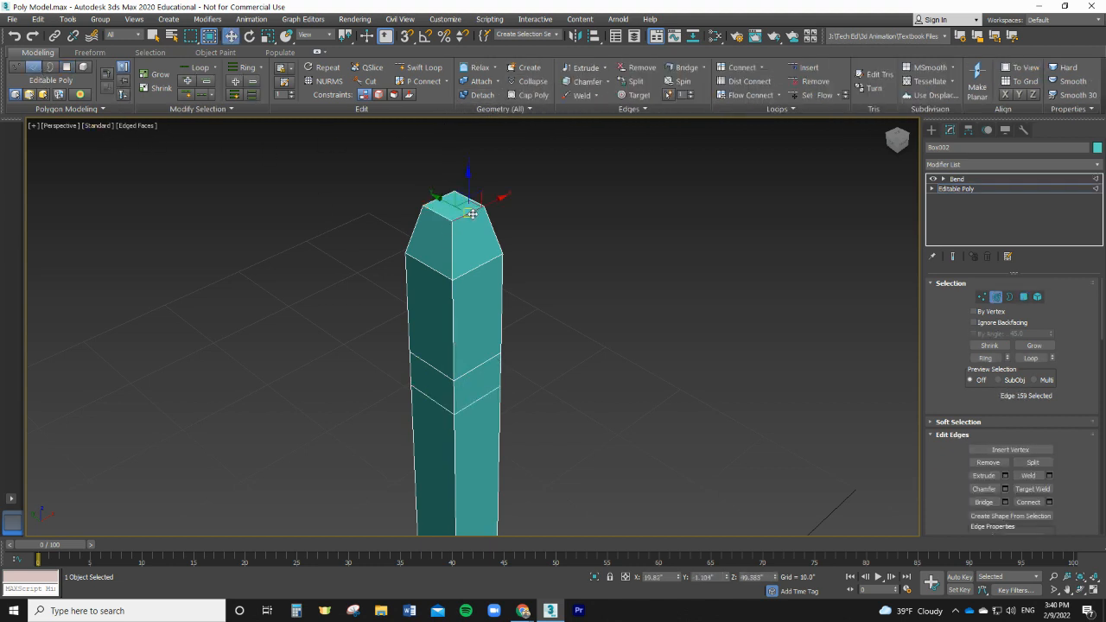
click(599, 82)
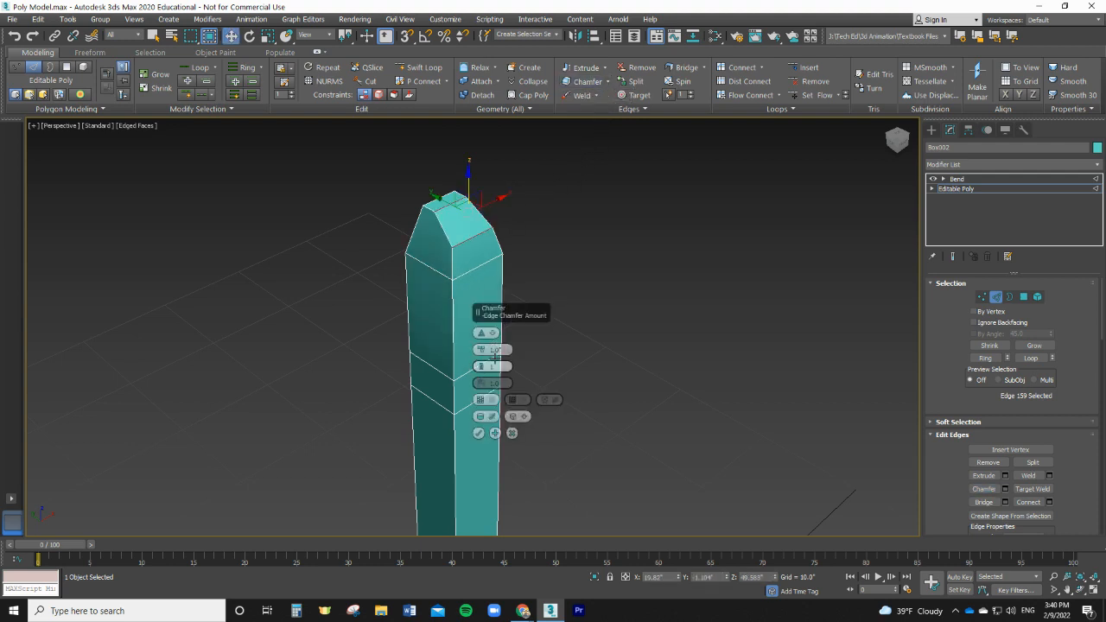
drag(484, 372, 486, 355)
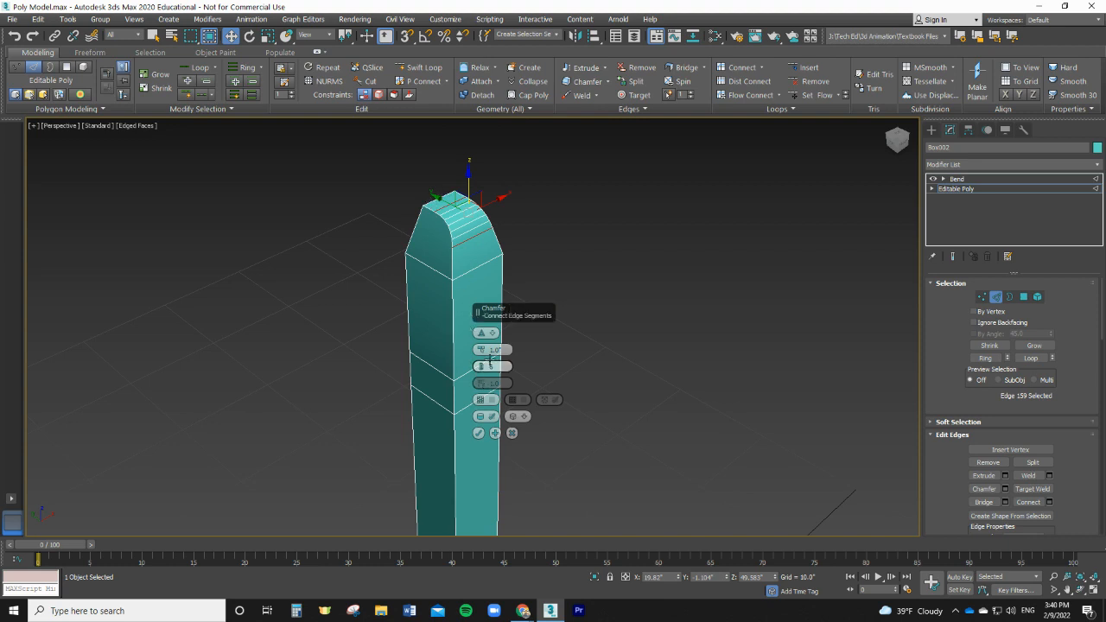
click(480, 434)
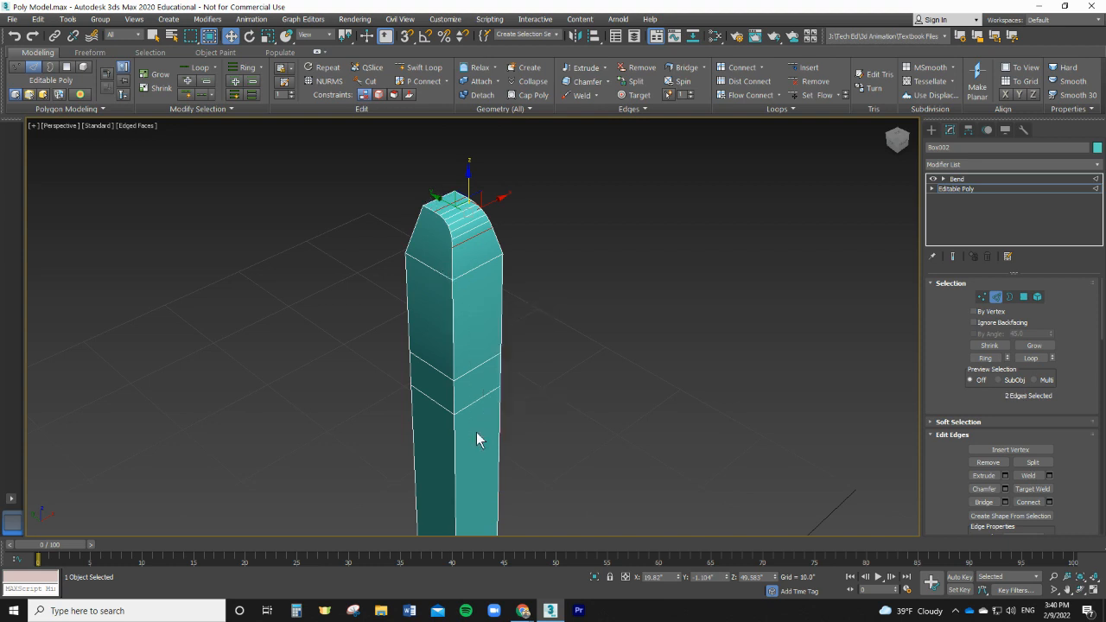
Try a 6-segment chamfer with a larger amount of 1.214" on the opposite top edge, and undo both cap chamfers.
click(432, 202)
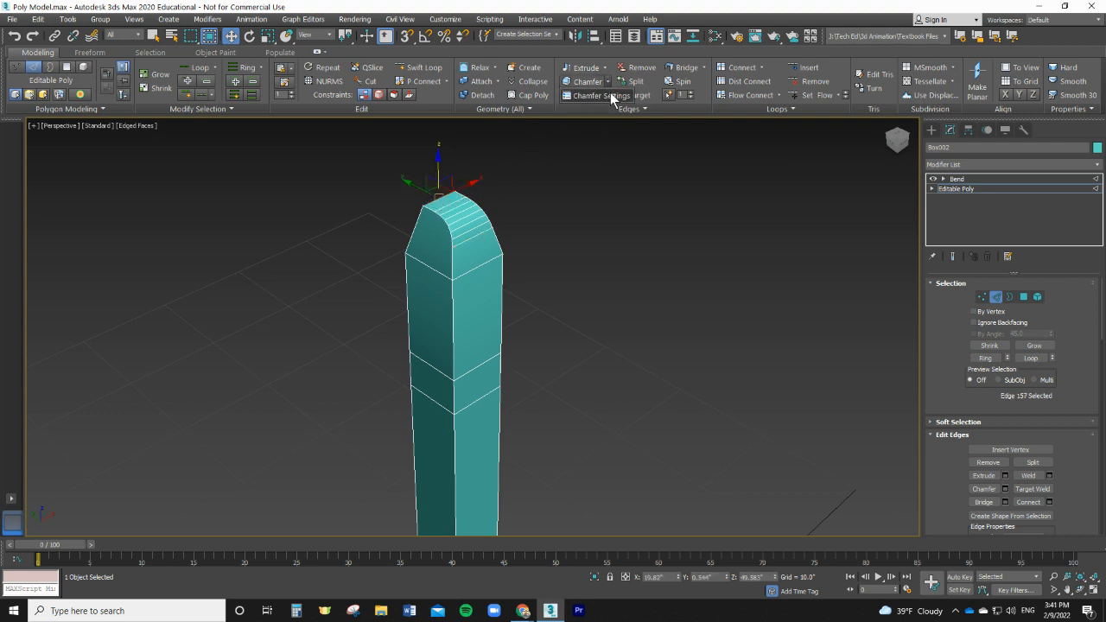
click(610, 93)
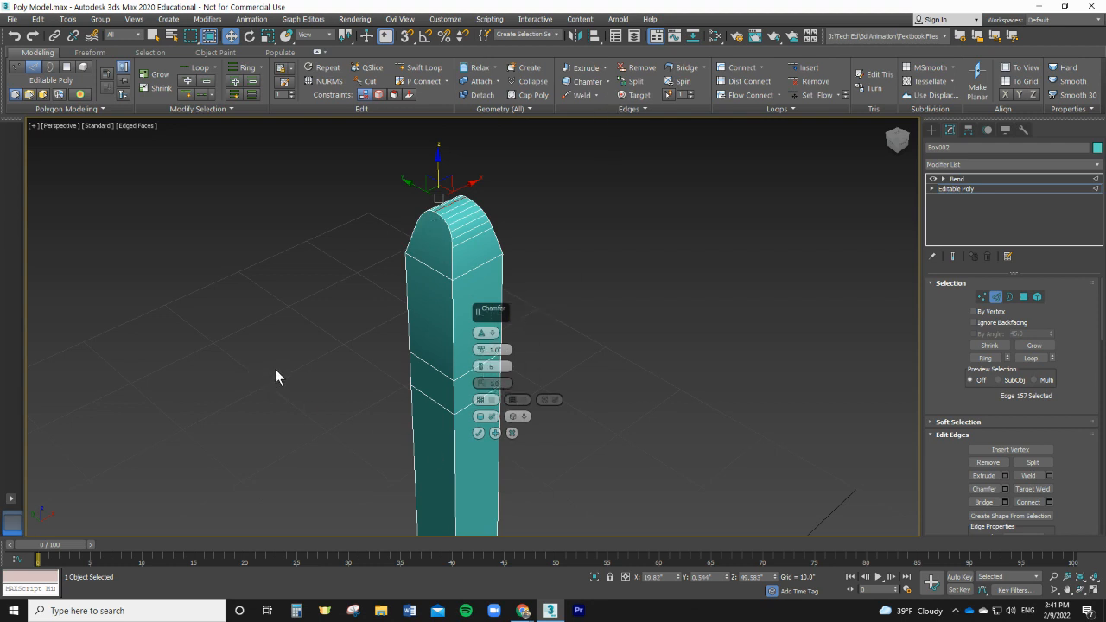
alt+middle_drag(275, 369, 327, 345)
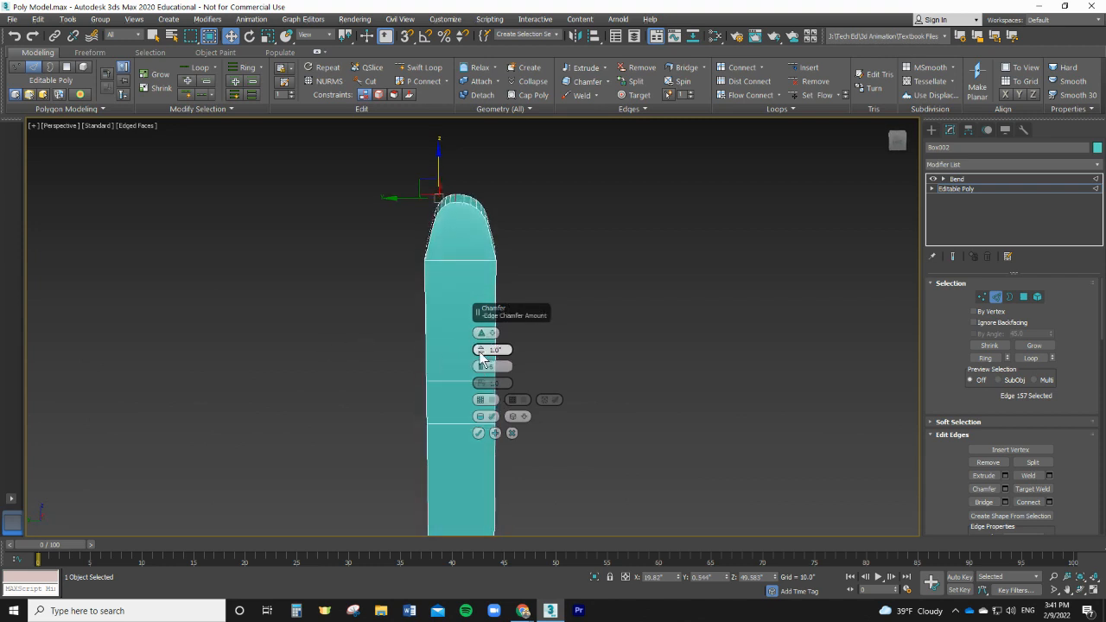
drag(481, 353, 481, 348)
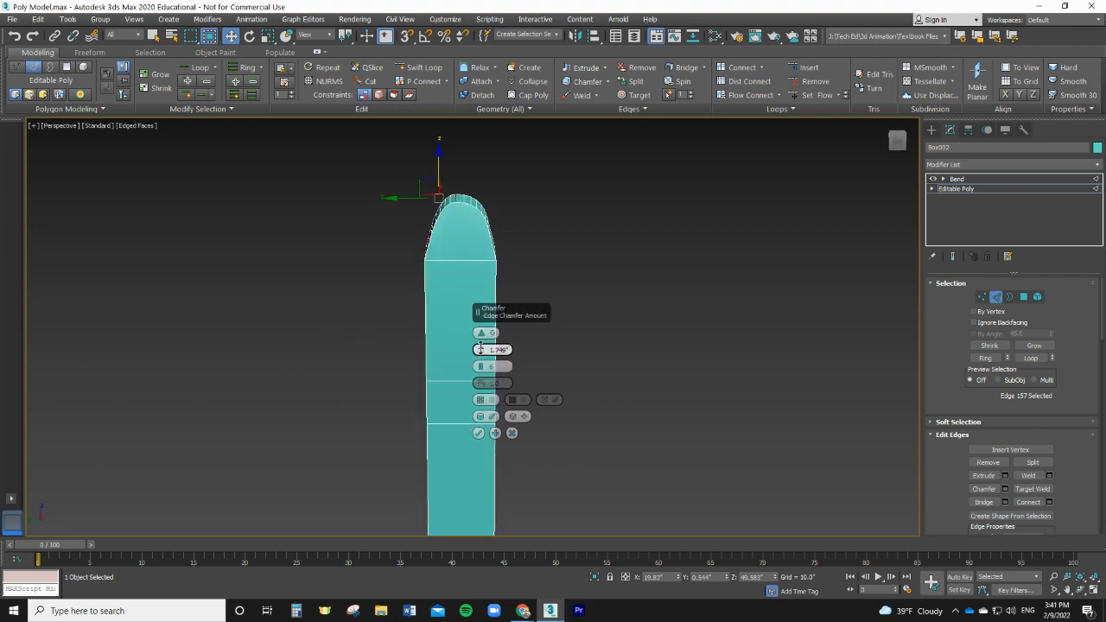
ctrl+click(456, 199)
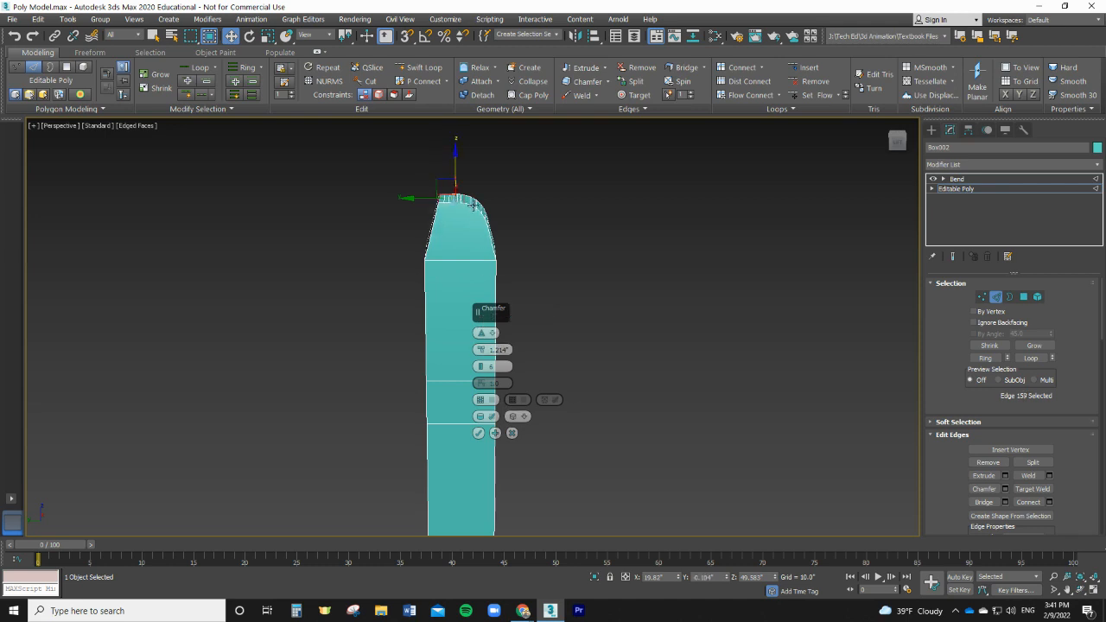
key(ctrl+z)
key(ctrl+z)
key(ctrl+z)
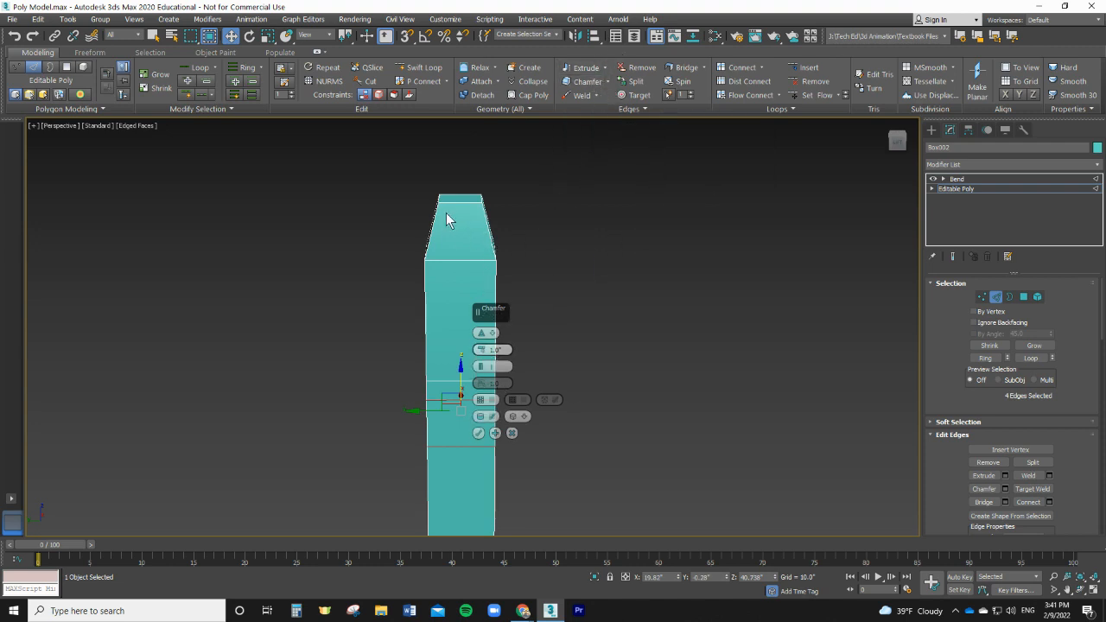
Set the chamfer to 0.572" with 4 segments and apply it to one of the cap's top edges parallel to the crossbar.
scroll(446, 216, up, 2)
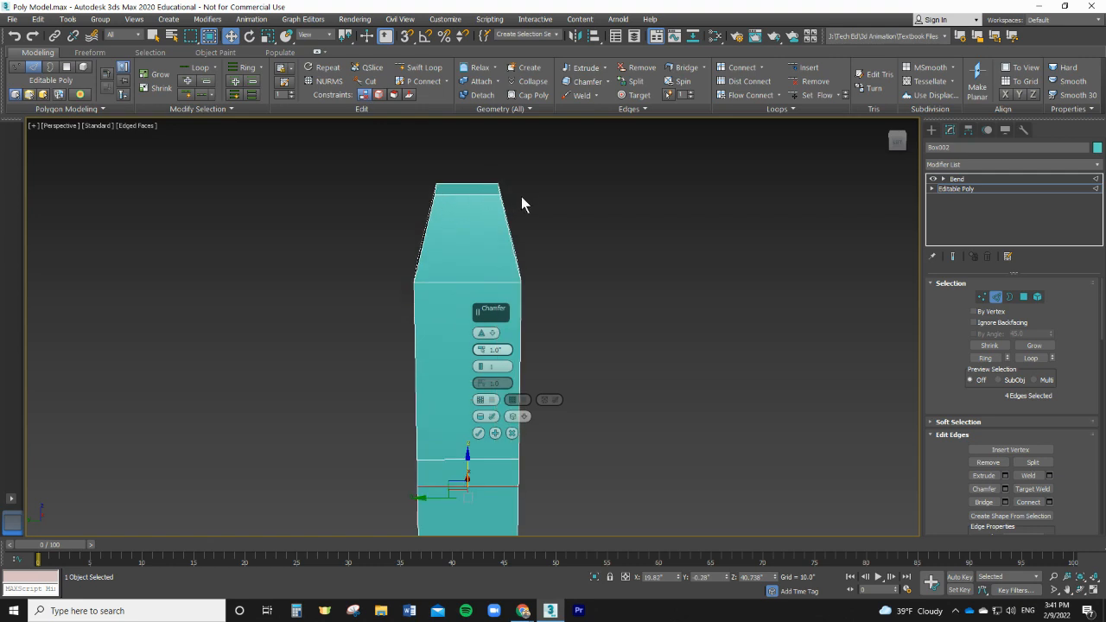
alt+middle_drag(525, 206, 502, 235)
click(501, 235)
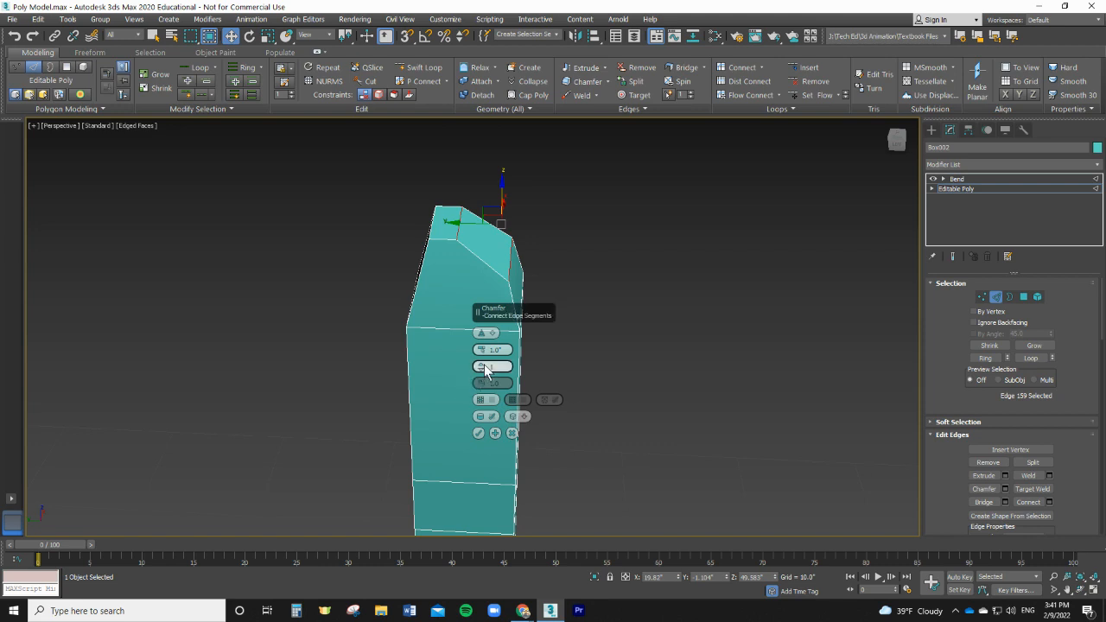
drag(478, 349, 479, 352)
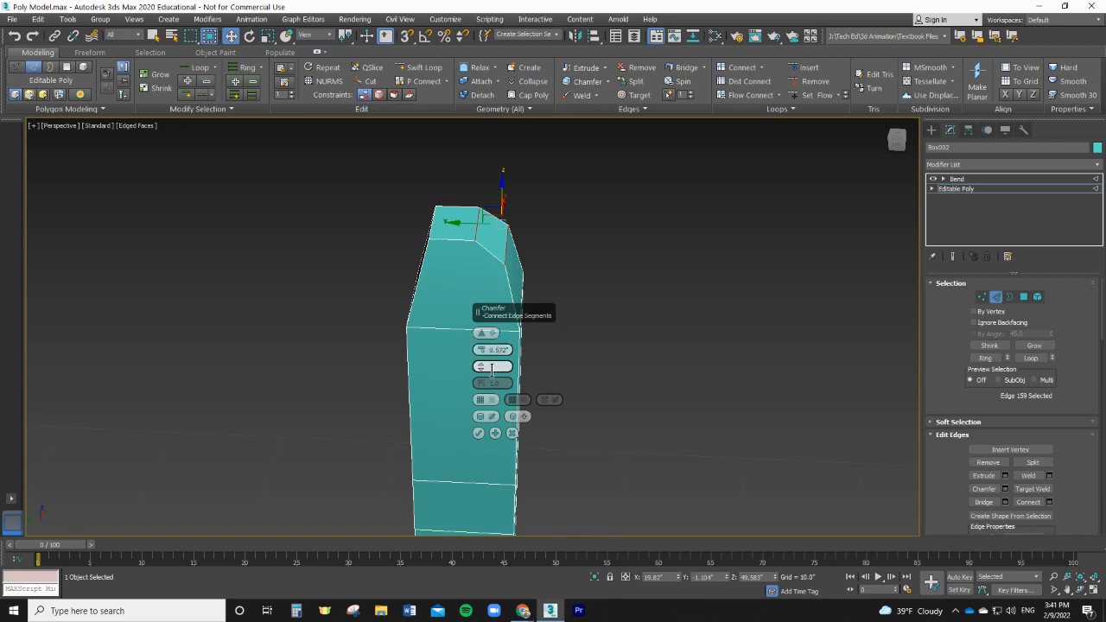
drag(481, 367, 481, 359)
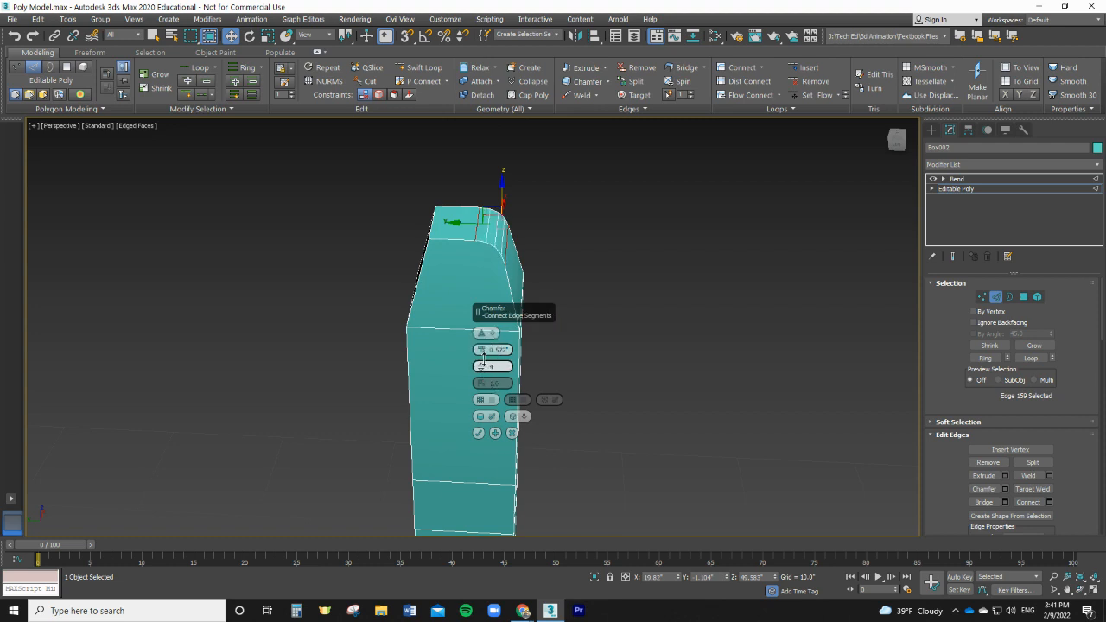
click(430, 232)
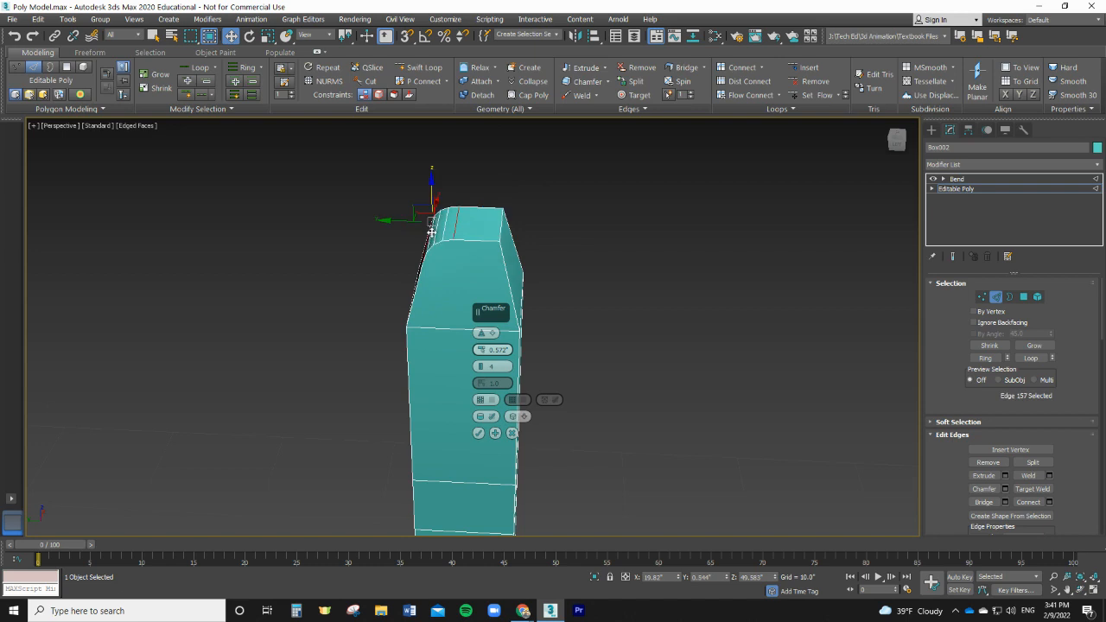
click(479, 433)
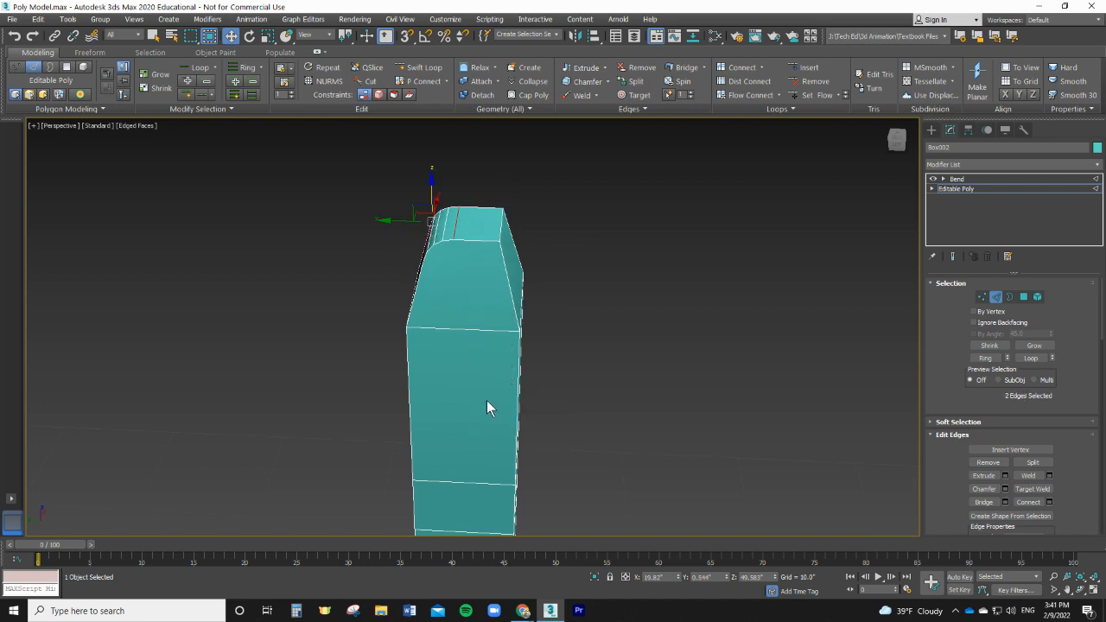
Apply the same 0.572", 4-segment chamfer to the opposite top edge of the tall column's cap.
click(498, 233)
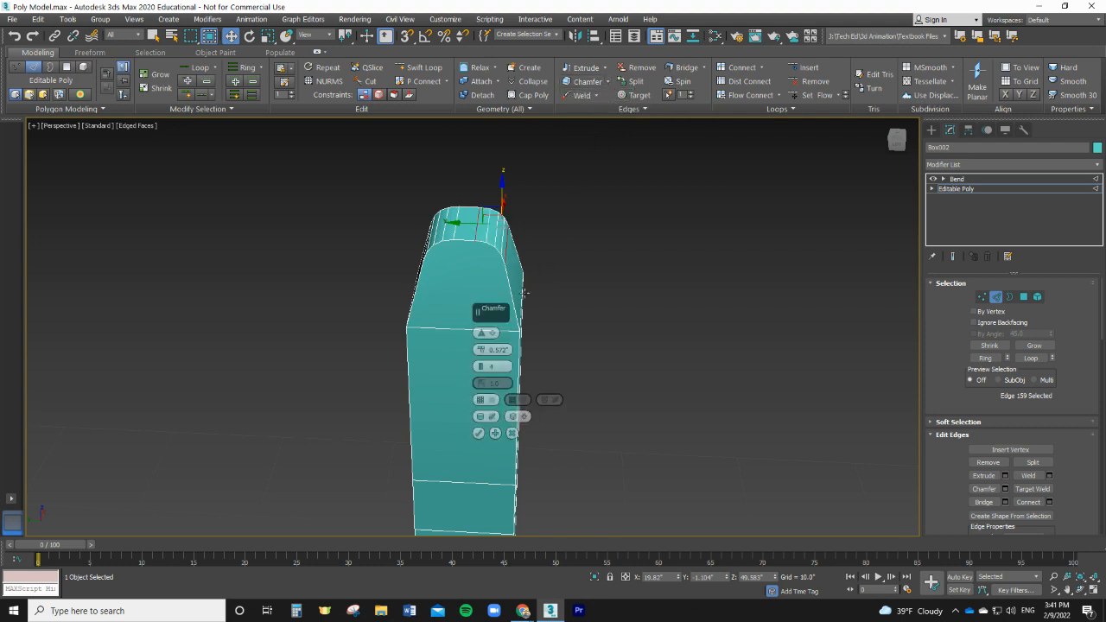
click(607, 82)
click(543, 242)
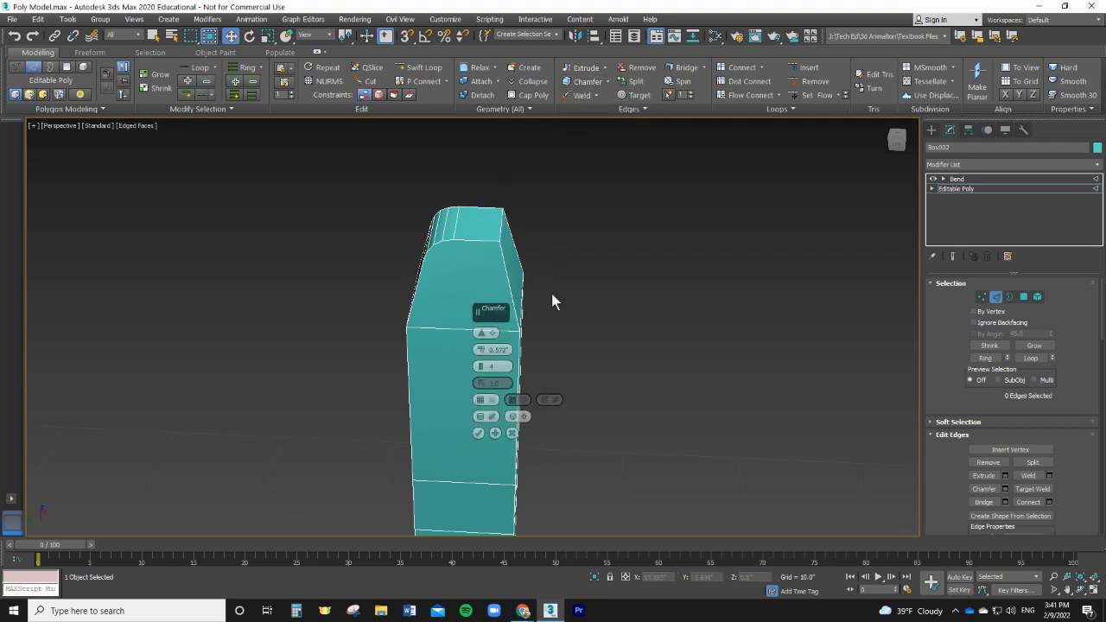
click(500, 230)
click(478, 434)
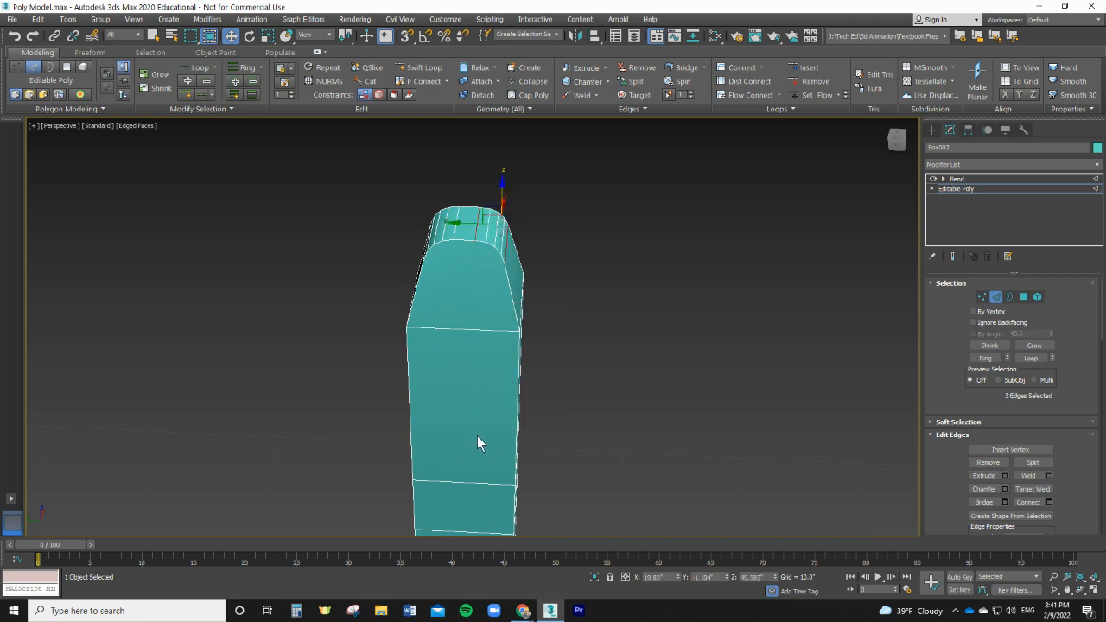
alt+middle_drag(595, 384, 536, 366)
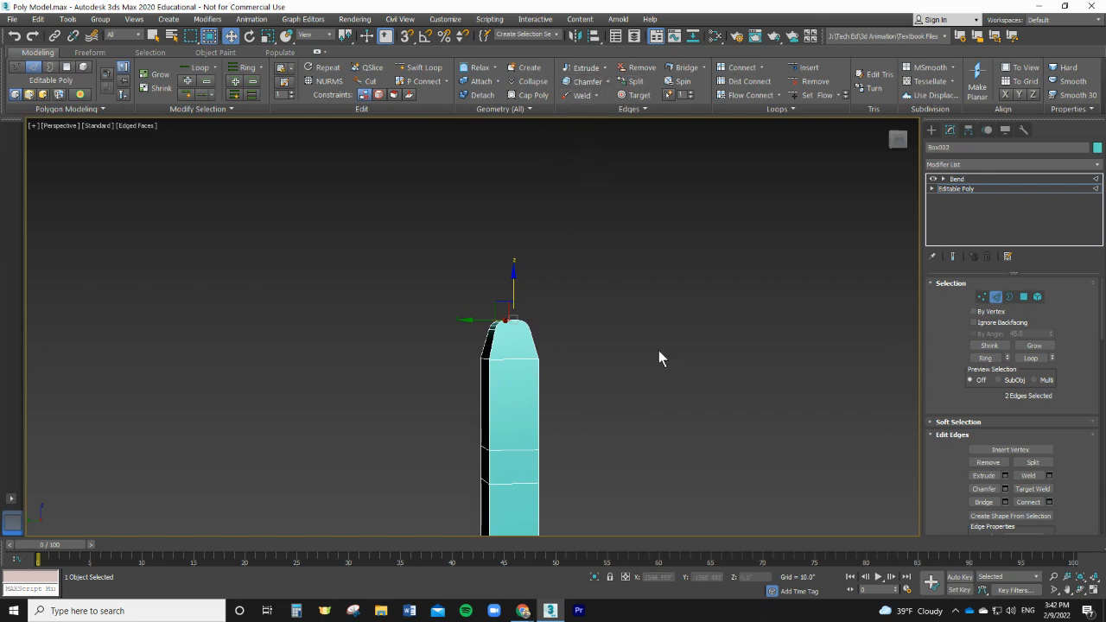
alt+middle_drag(658, 359, 641, 398)
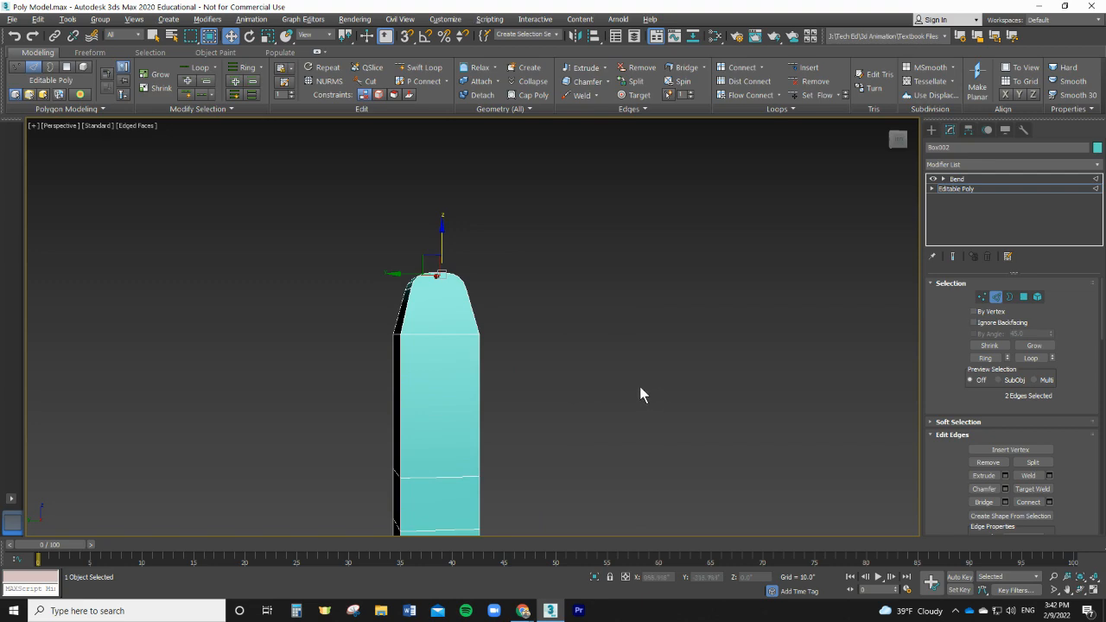
key(alt+Tab)
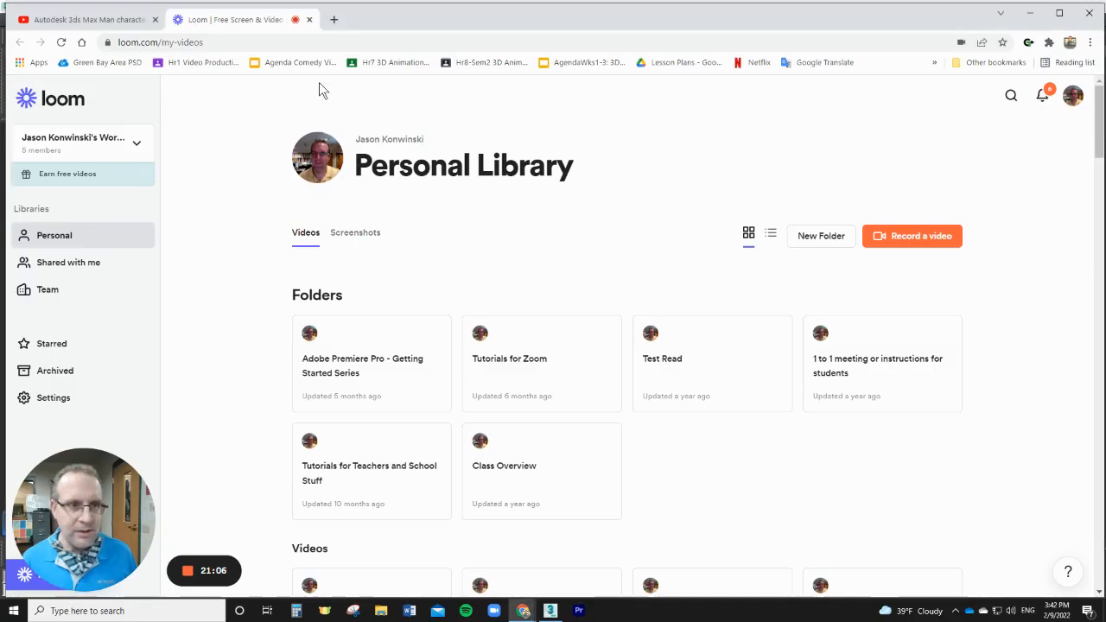
Switch to the YouTube tab and watch the "Man character Body cylinder base" tutorial full screen, pausing it at 6:52.
key(ctrl+Tab)
scroll(399, 447, down, 1)
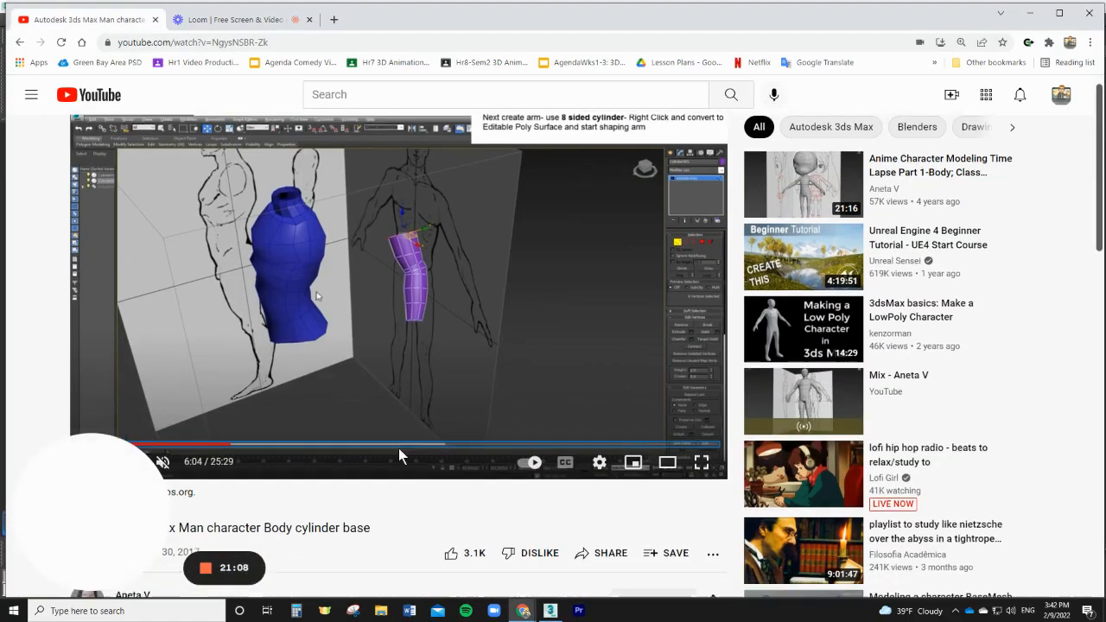
scroll(304, 510, down, 2)
scroll(304, 510, down, 1)
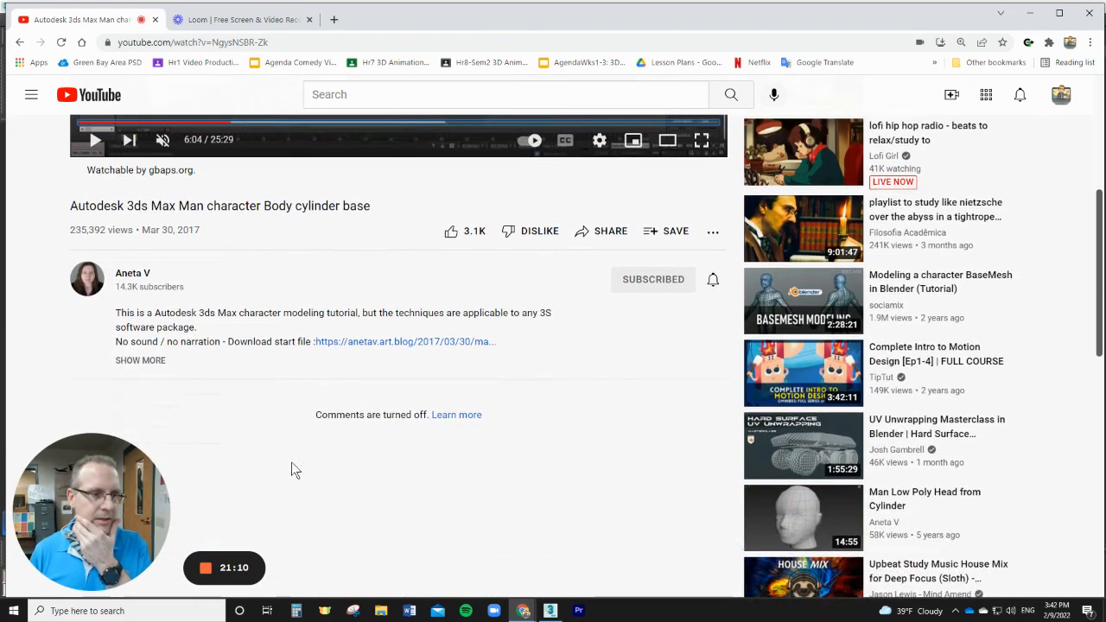
scroll(290, 456, up, 4)
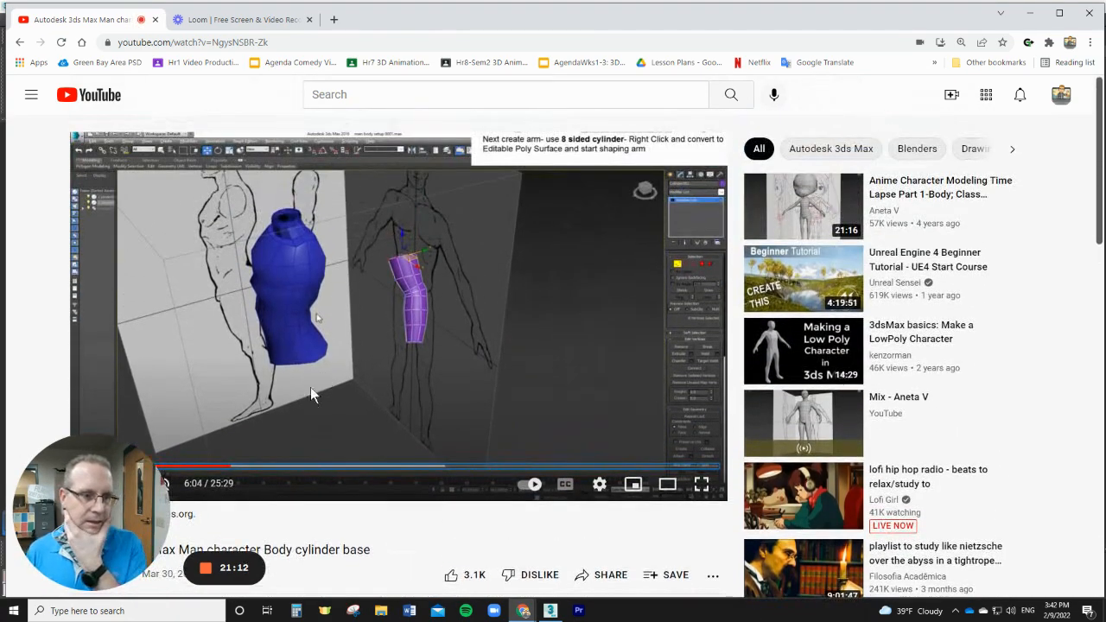
drag(157, 511, 1086, 506)
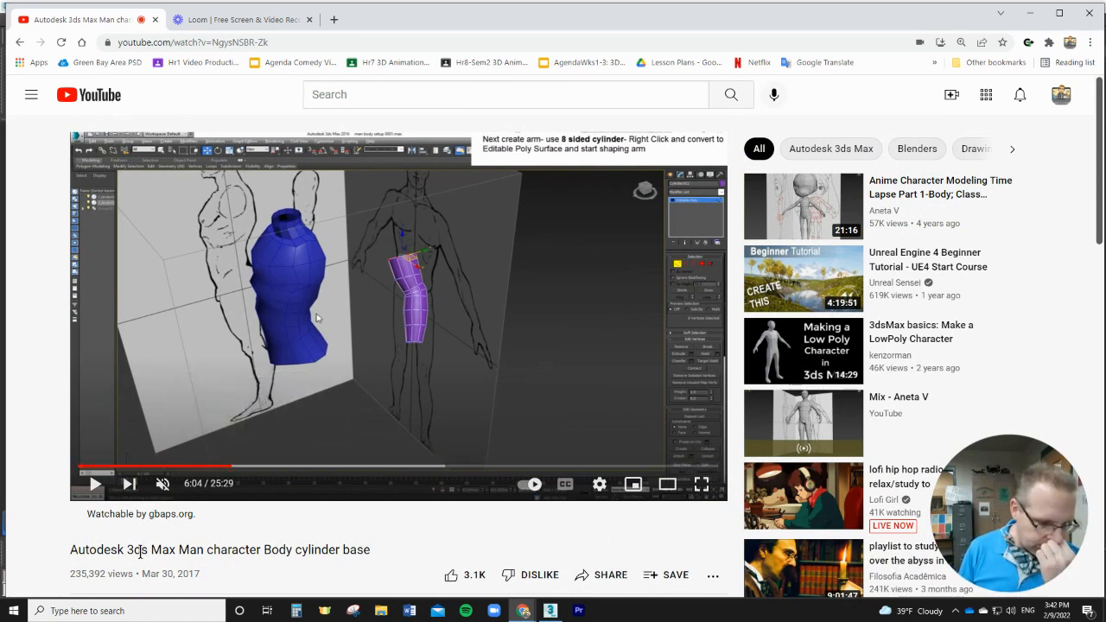
click(702, 487)
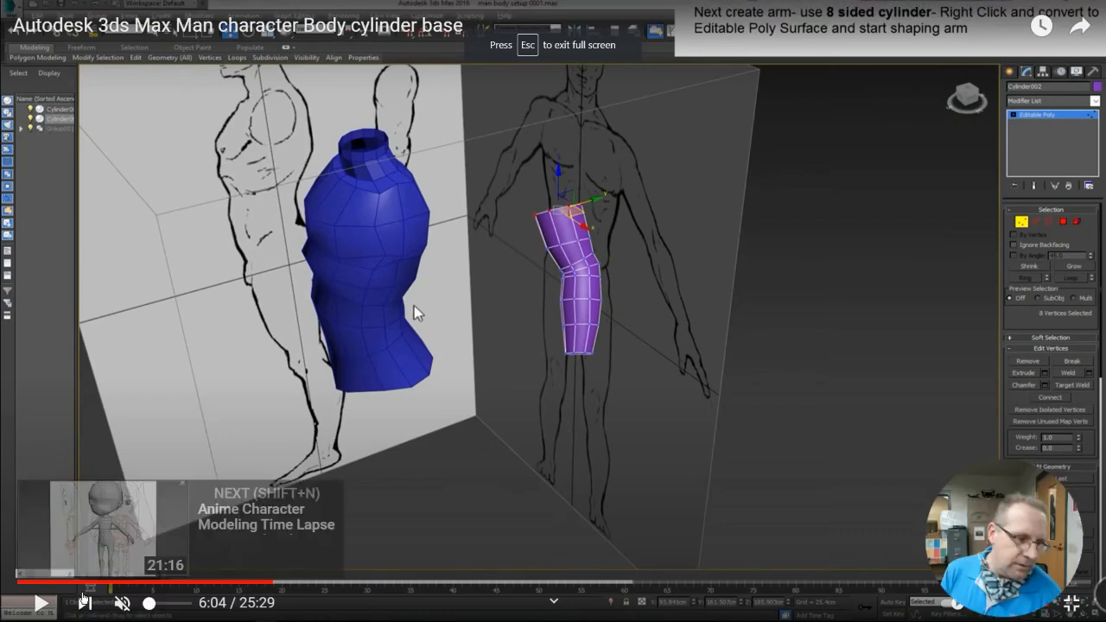
click(414, 305)
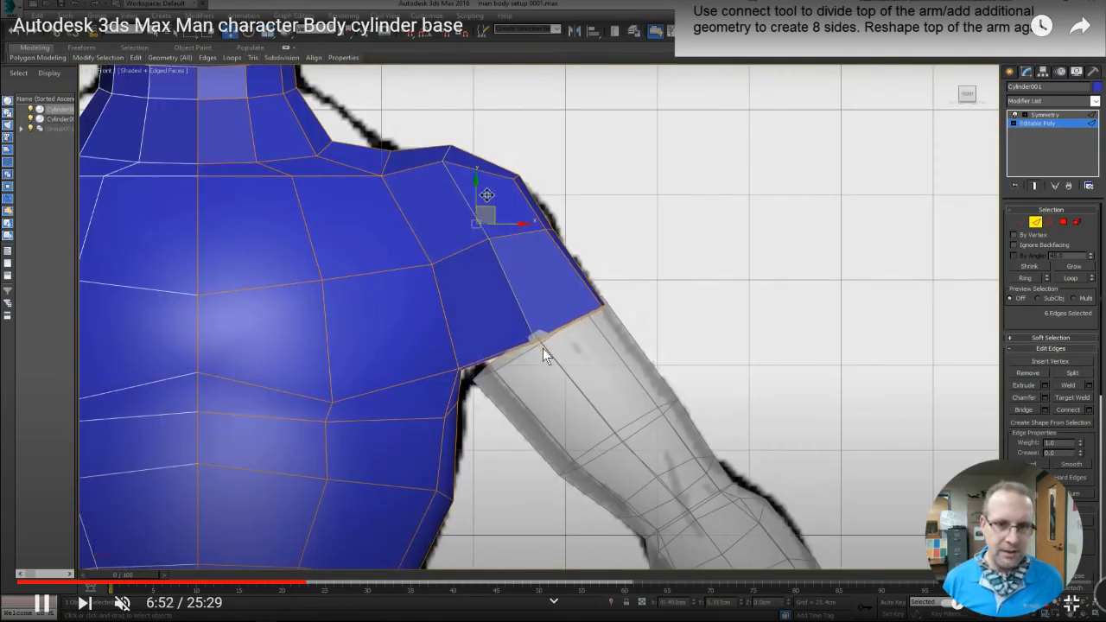
click(543, 349)
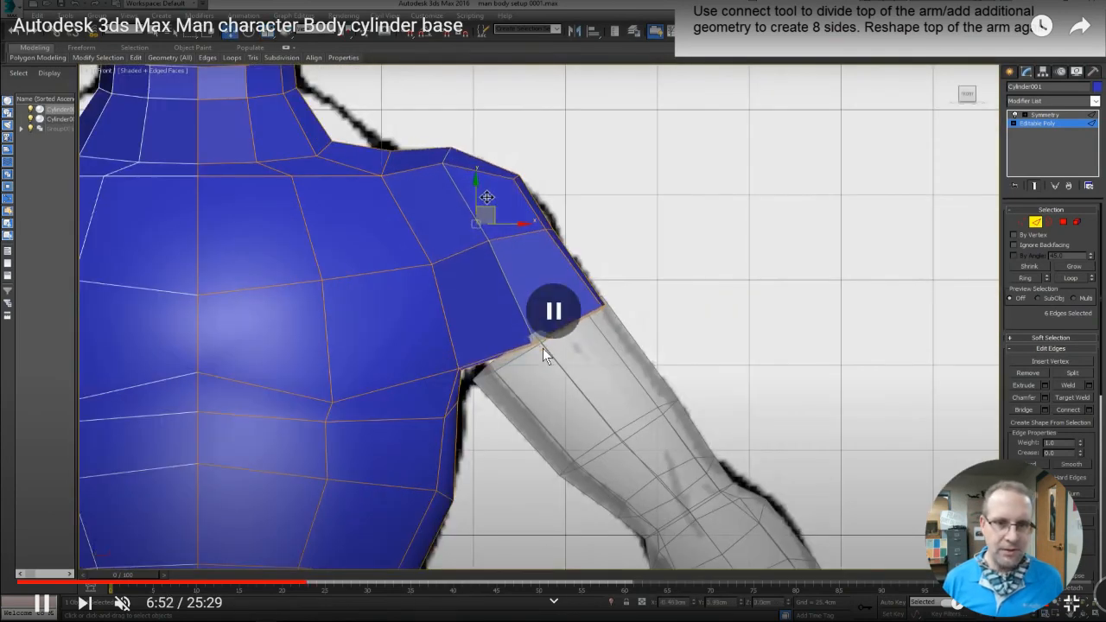
Switch back to 3ds Max and bring the whole chair side frame into the perspective view.
key(alt+Tab)
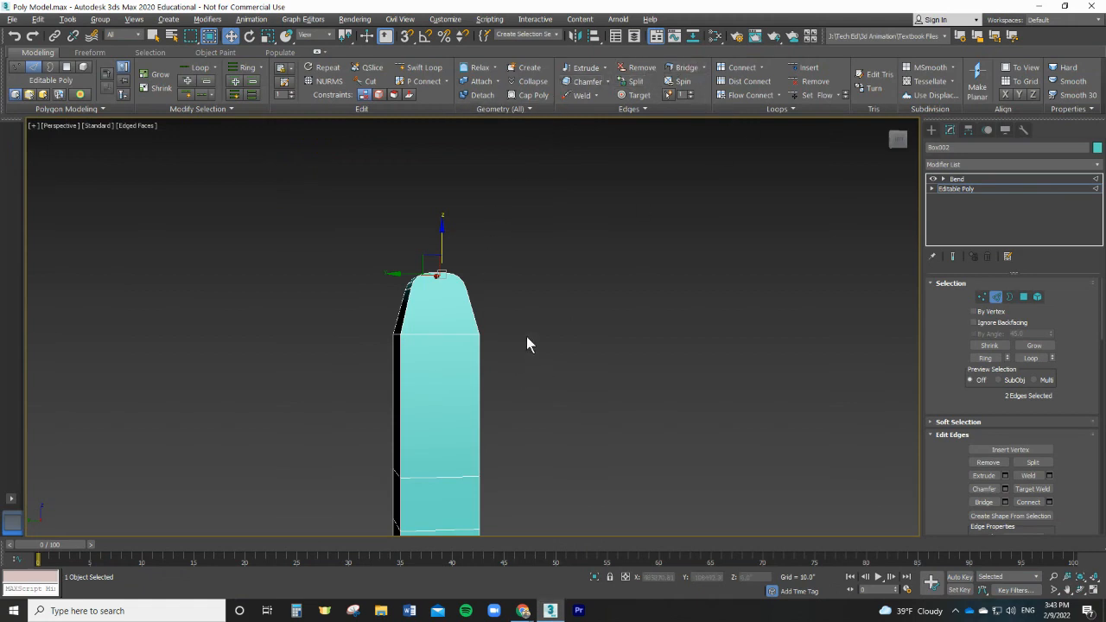
scroll(526, 344, down, 2)
scroll(540, 347, down, 5)
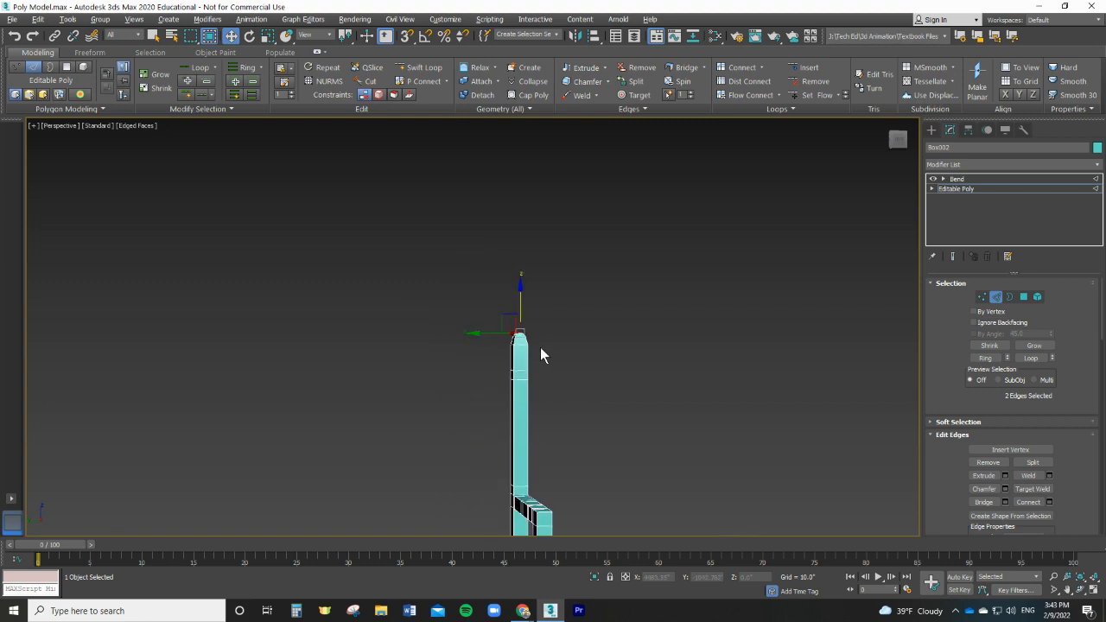
scroll(588, 452, up, 5)
scroll(578, 437, up, 3)
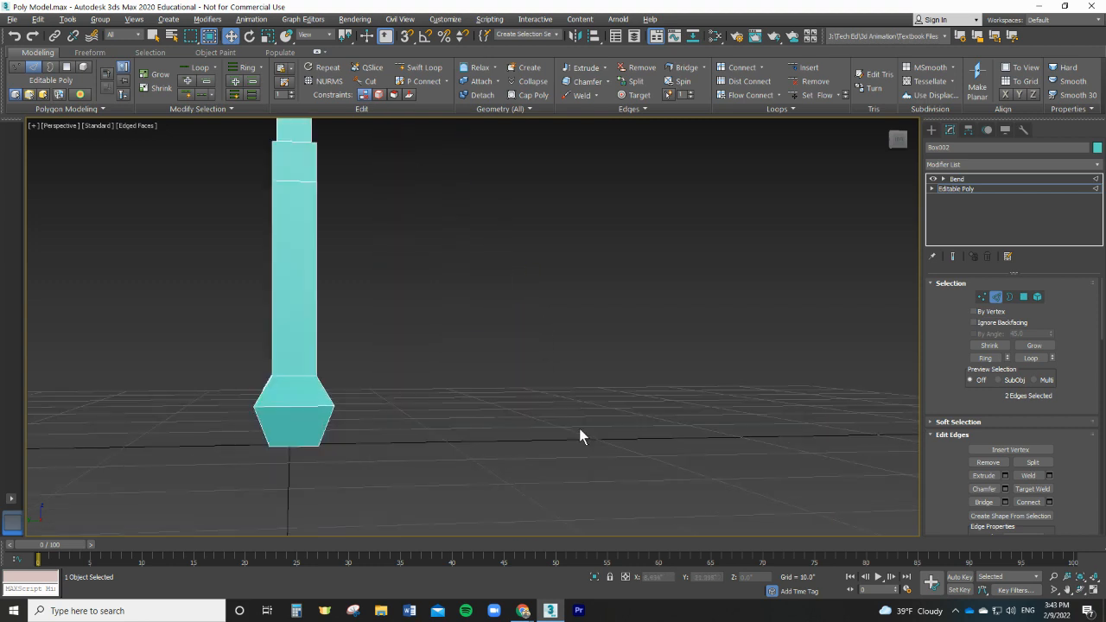
scroll(579, 429, down, 5)
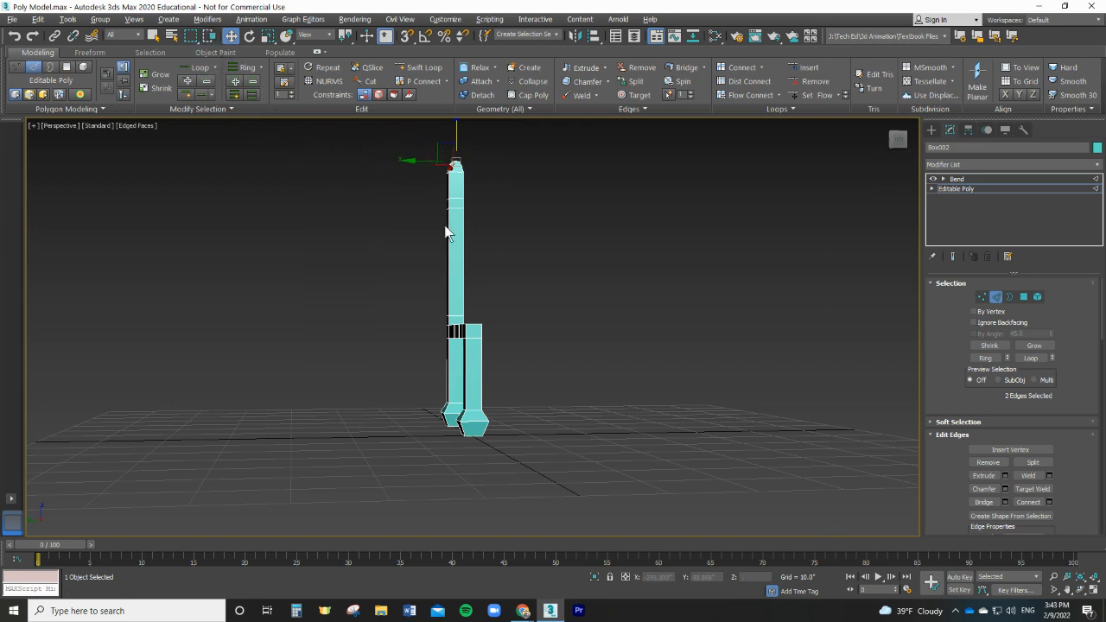
drag(396, 130, 533, 489)
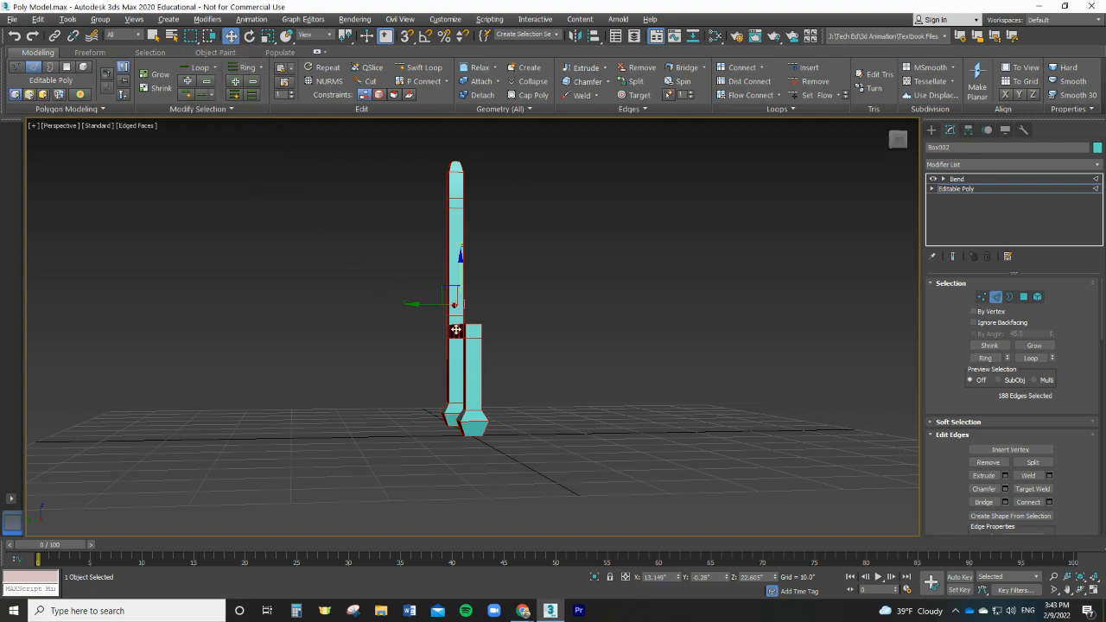
click(459, 299)
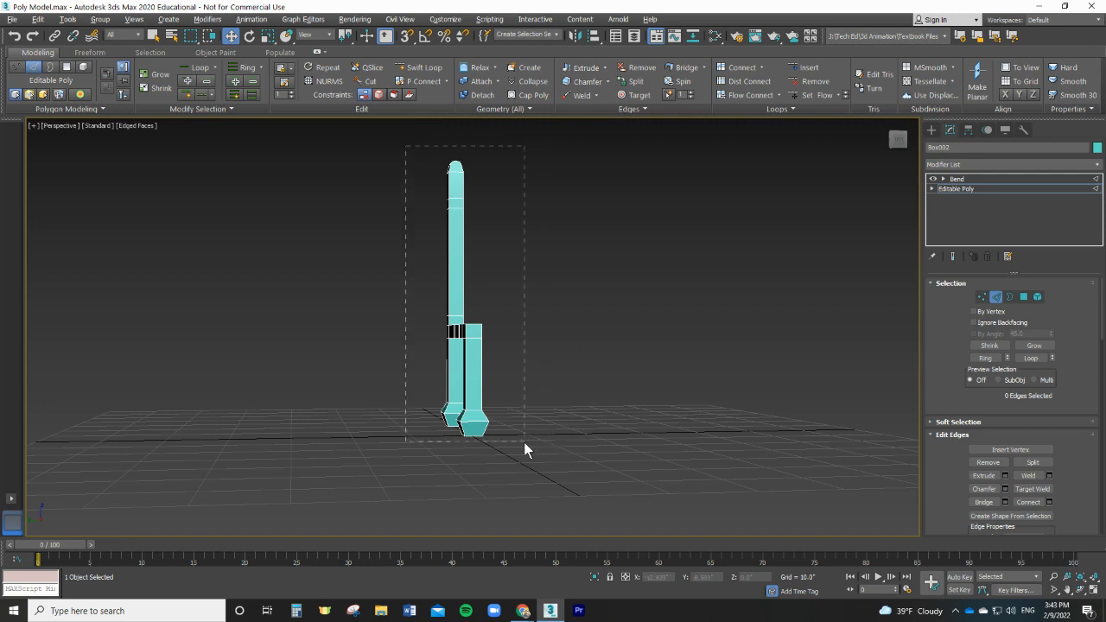
drag(524, 442, 524, 443)
click(427, 306)
Select all elements of the chair side frame and clone them to element about 56" away along the Y axis.
click(84, 66)
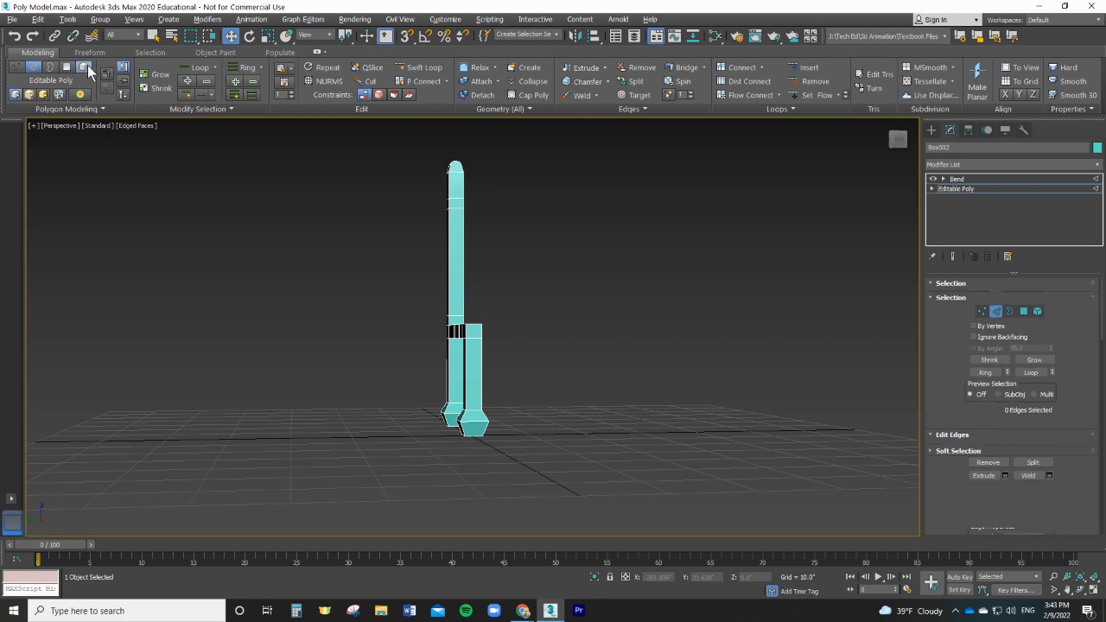
drag(409, 163, 402, 162)
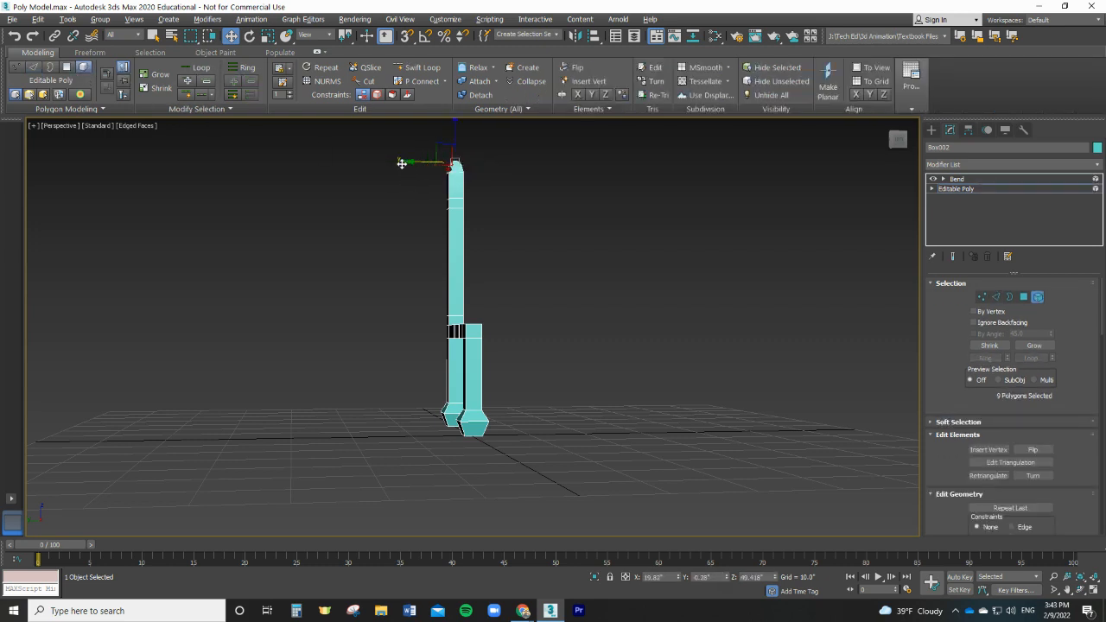
click(422, 189)
key(ctrl+a)
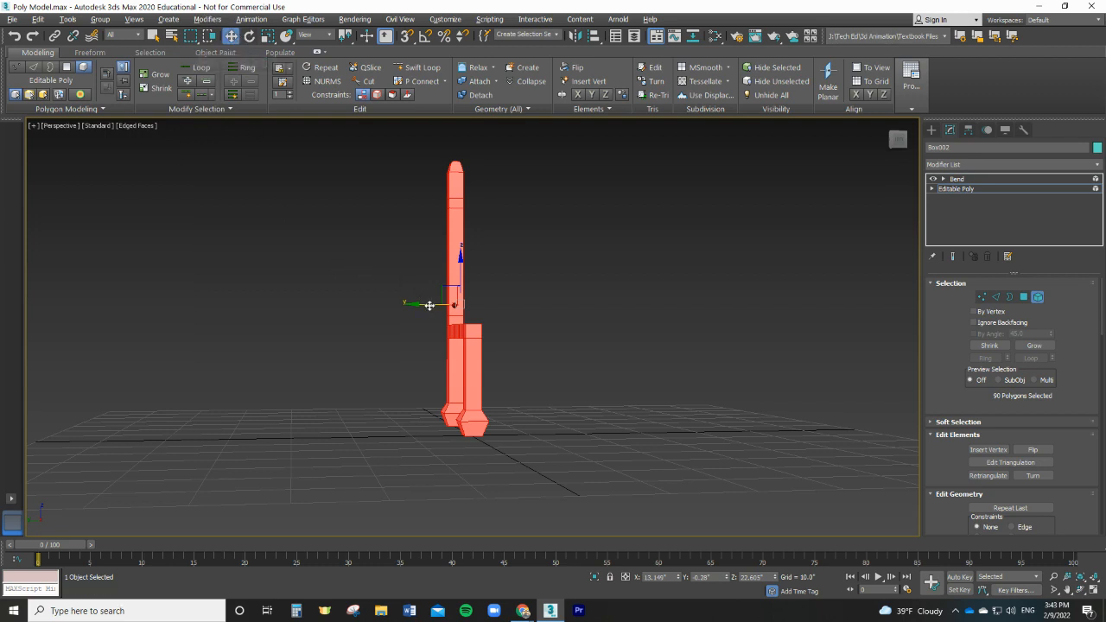
shift+drag(432, 304, 729, 292)
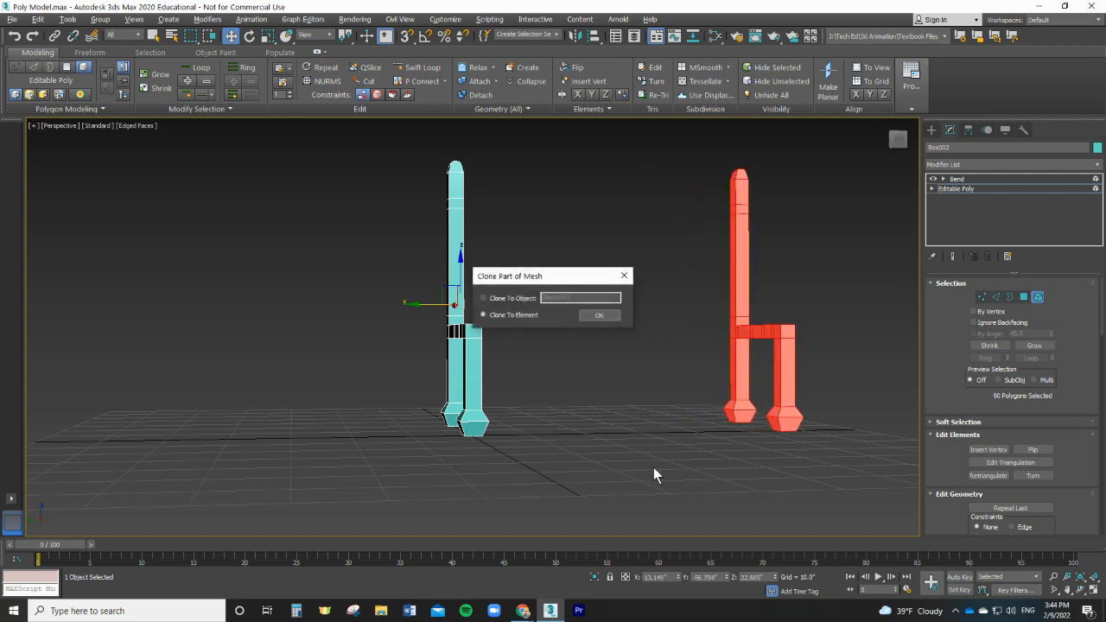
click(604, 315)
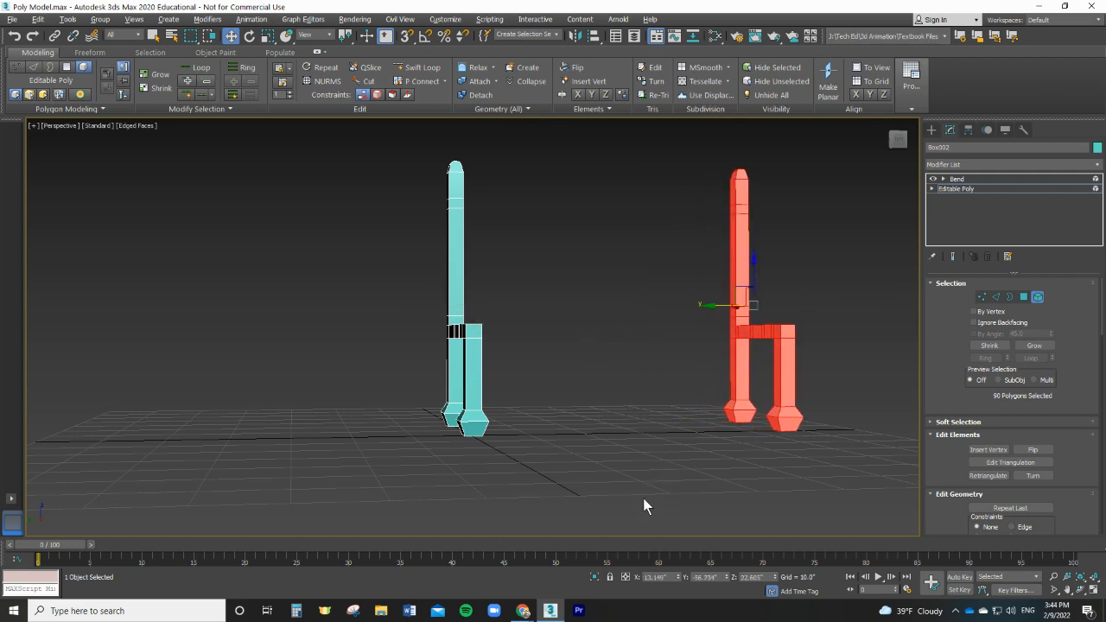
Try bridging the facing inner polygons just below the caps of the two tall columns.
alt+middle_drag(643, 498, 607, 496)
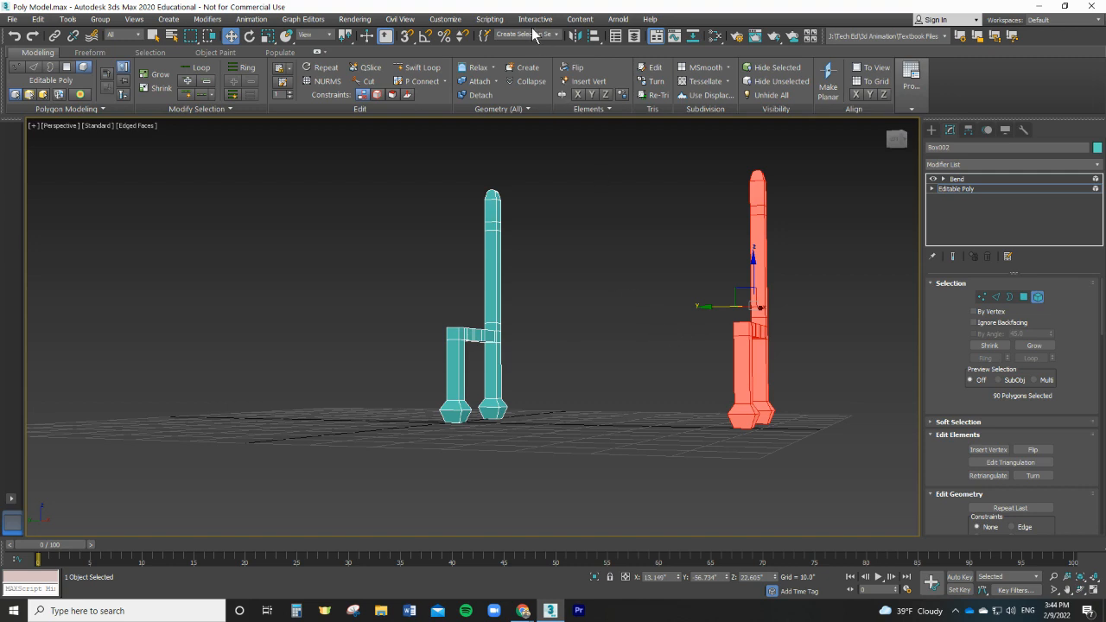
click(66, 68)
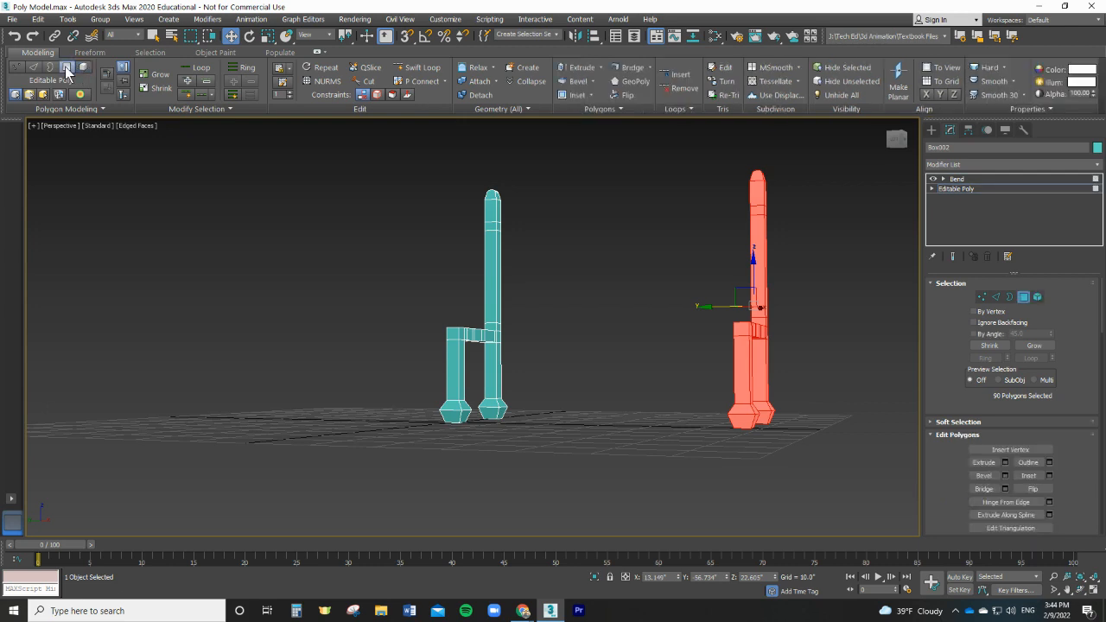
click(498, 216)
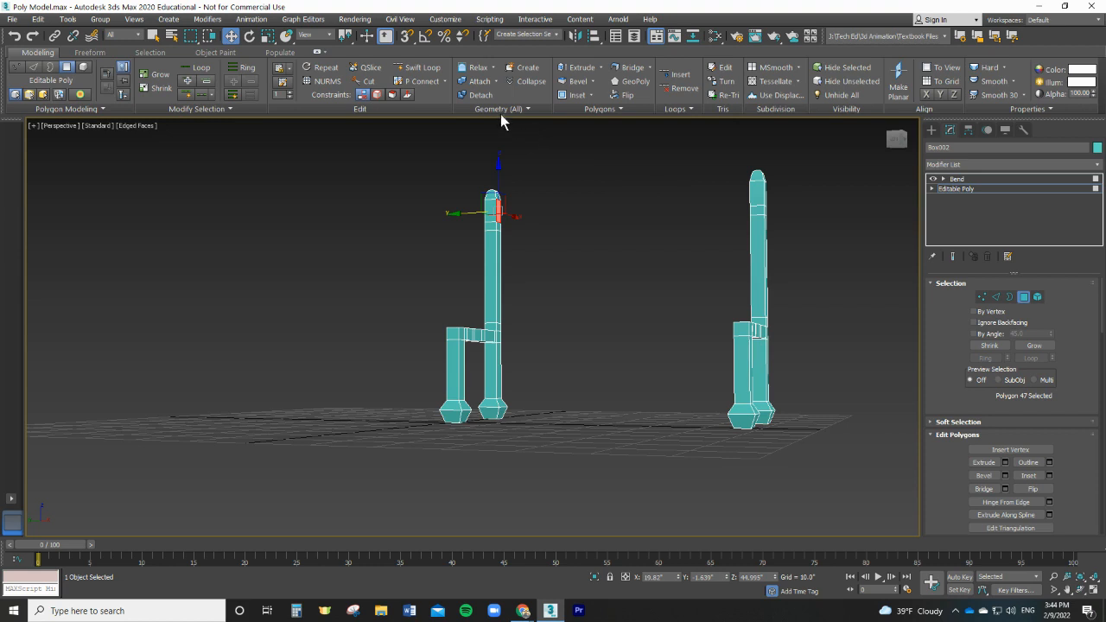
click(420, 81)
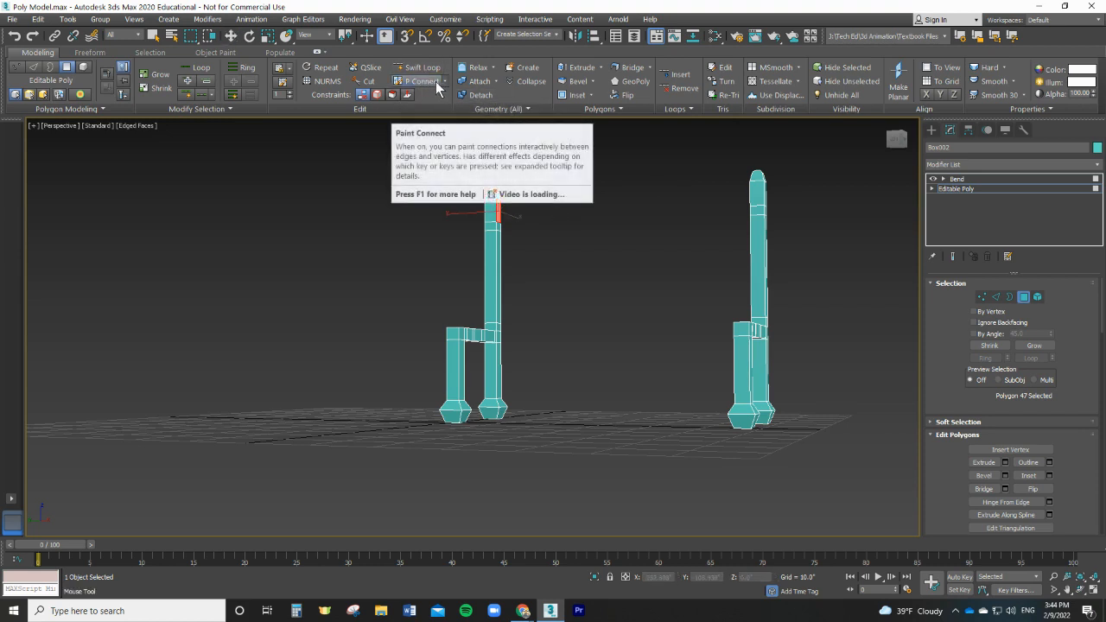
key(w)
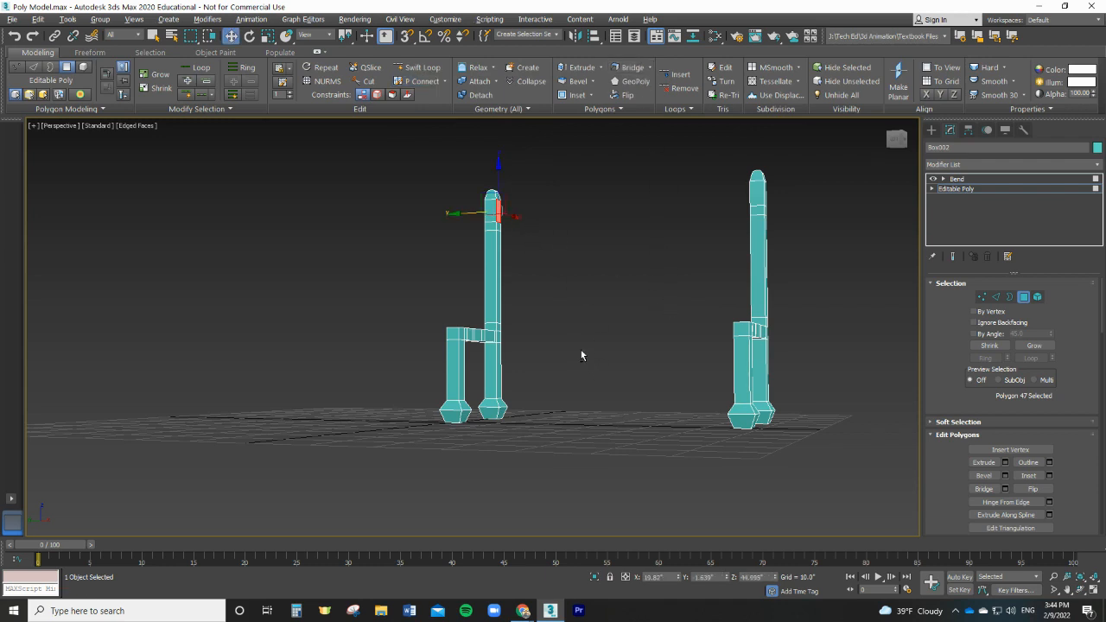
alt+middle_drag(585, 353, 661, 341)
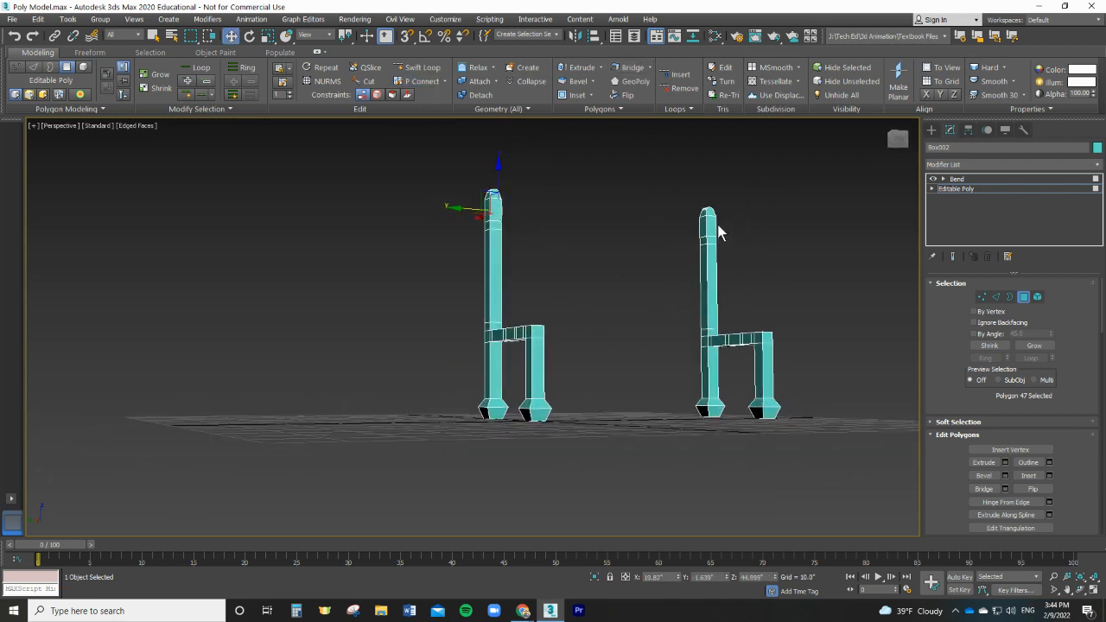
click(703, 226)
alt+middle_drag(654, 319, 603, 331)
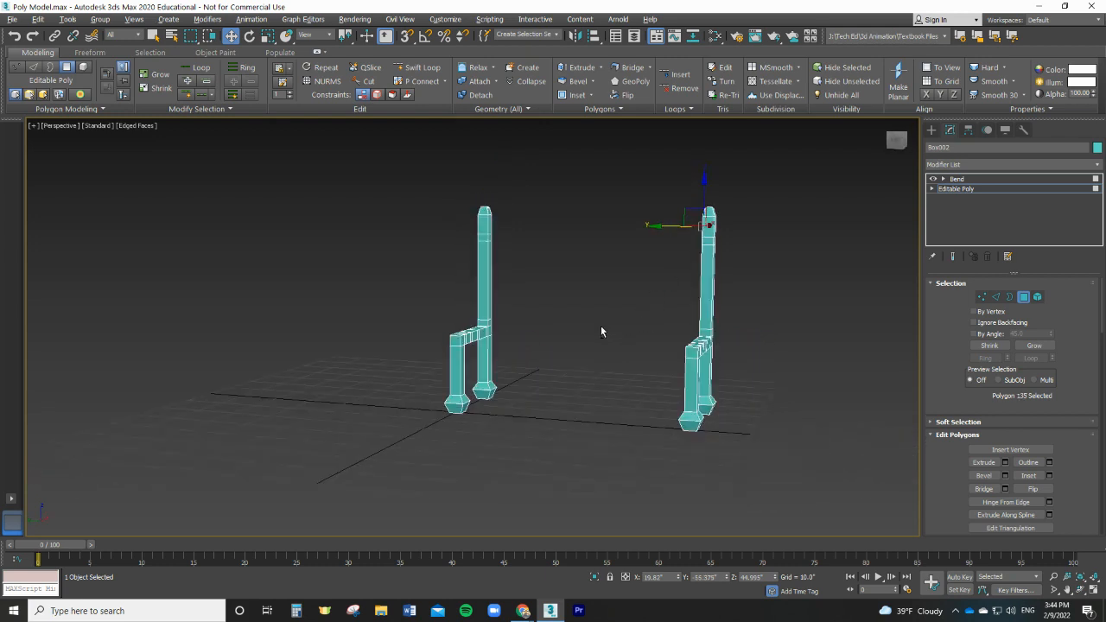
click(488, 226)
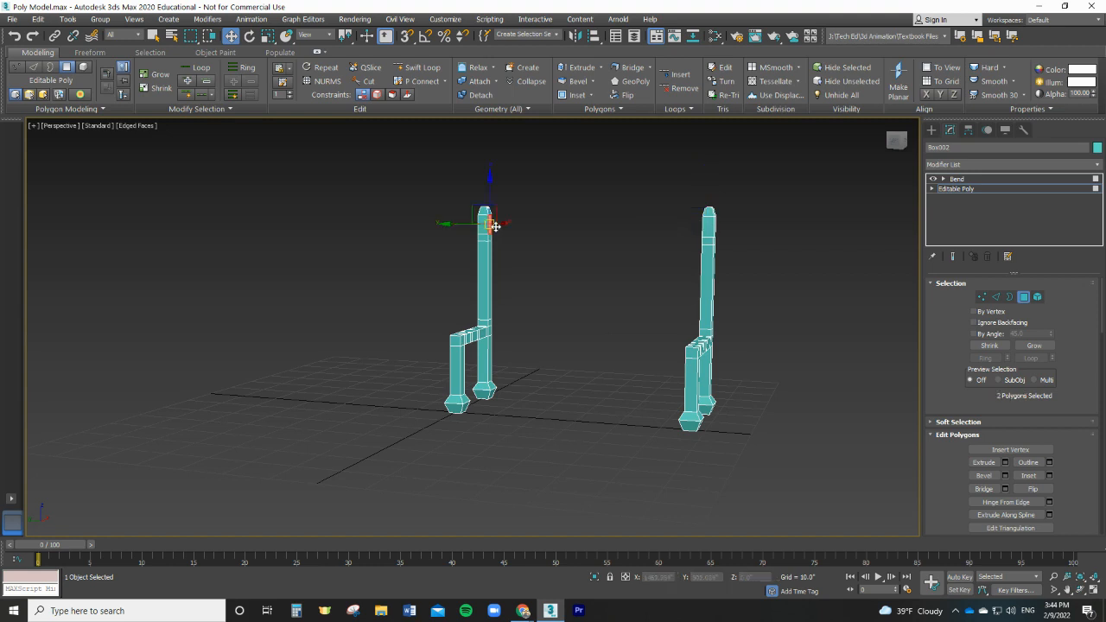
alt+middle_drag(621, 363, 646, 356)
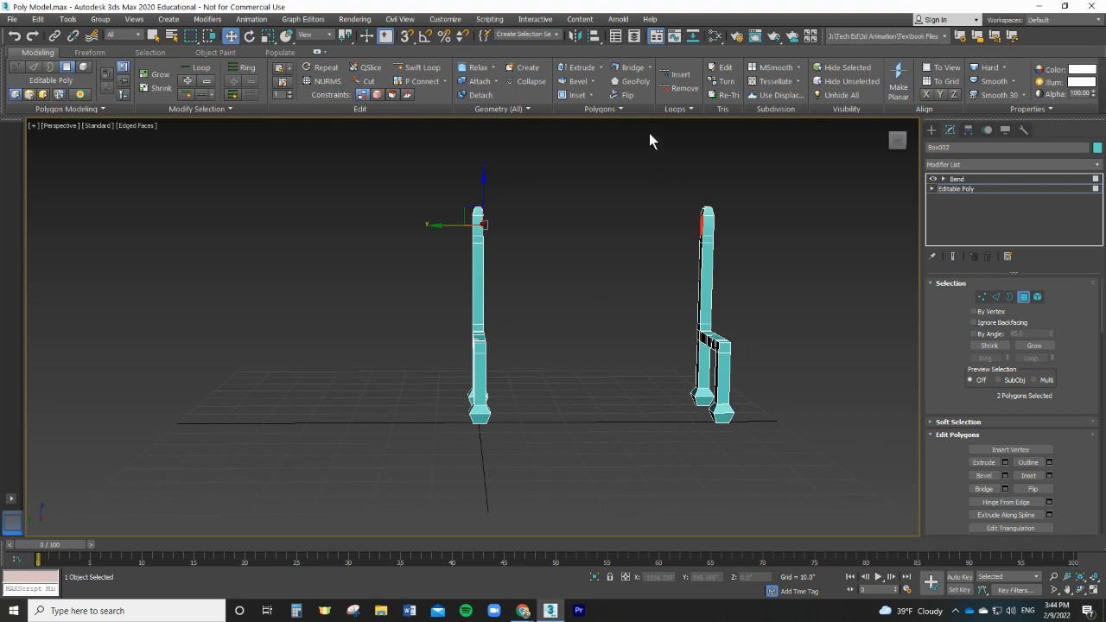
click(633, 70)
click(634, 71)
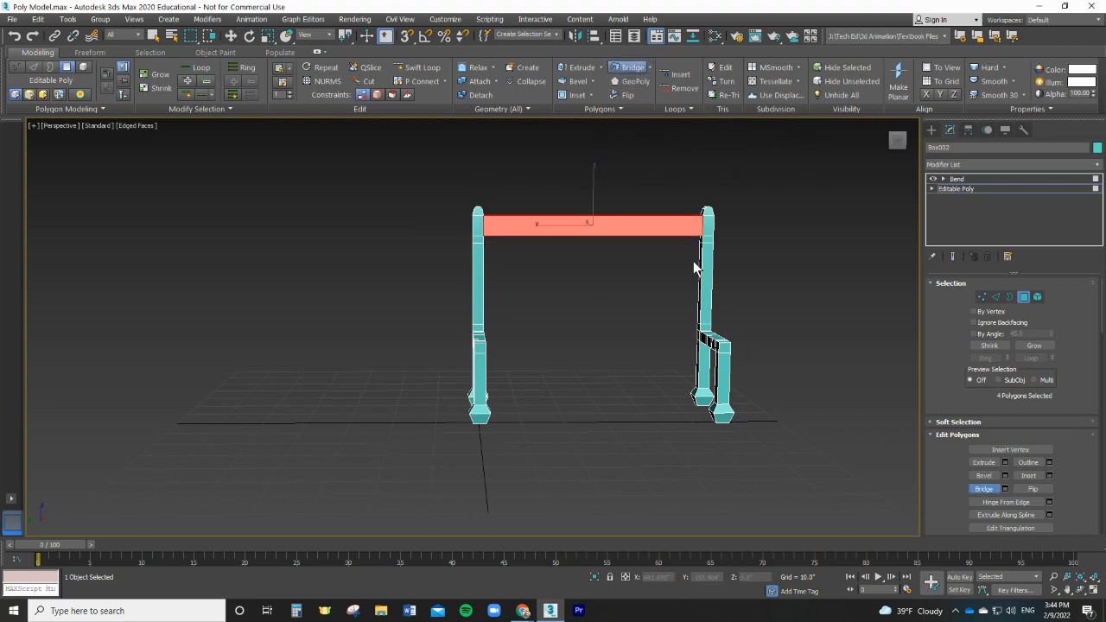
Try adjusting the twist in the bridge settings, undo back past the bridge, and restore the selection of the two facing cap-side polygons.
click(649, 66)
click(650, 84)
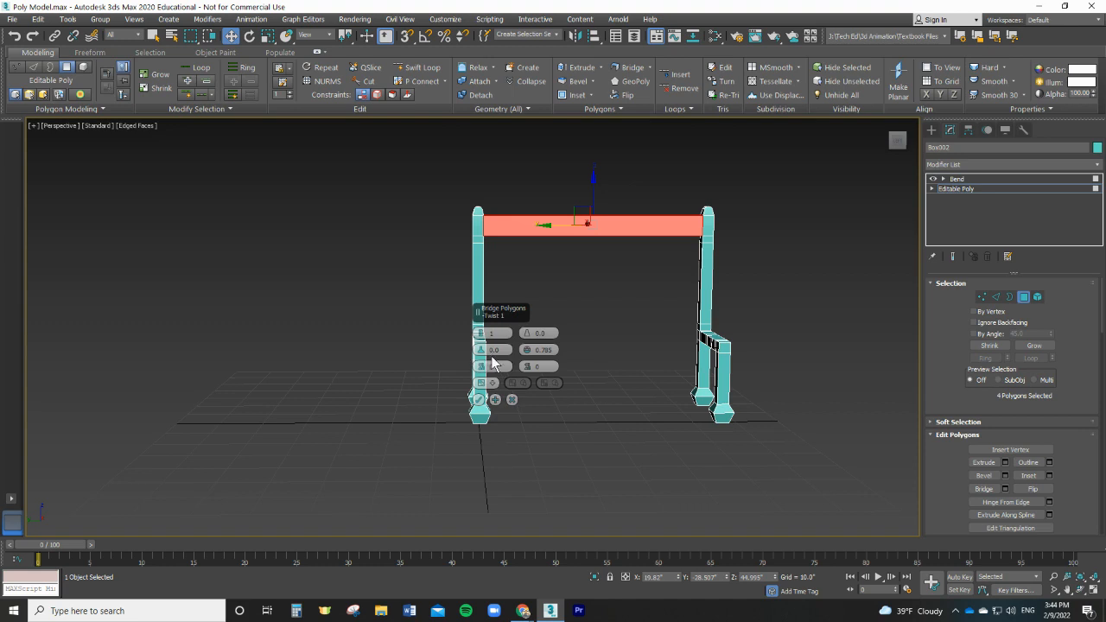
drag(481, 369, 483, 352)
drag(527, 352, 480, 350)
key(ctrl+z)
key(ctrl+z)
key(ctrl+z)
key(ctrl+z)
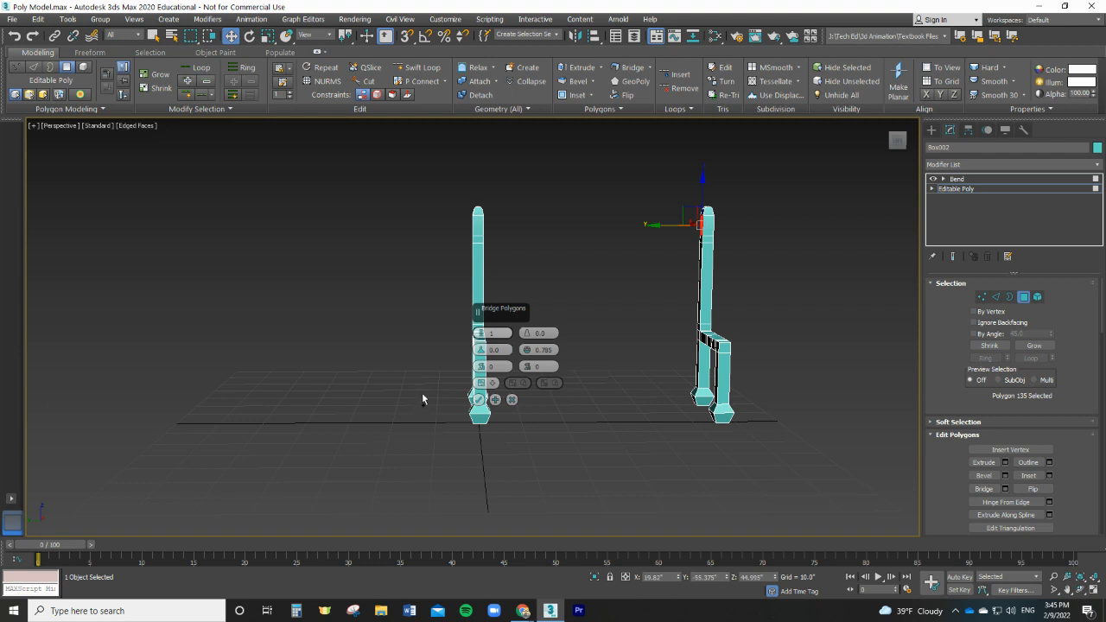
click(33, 35)
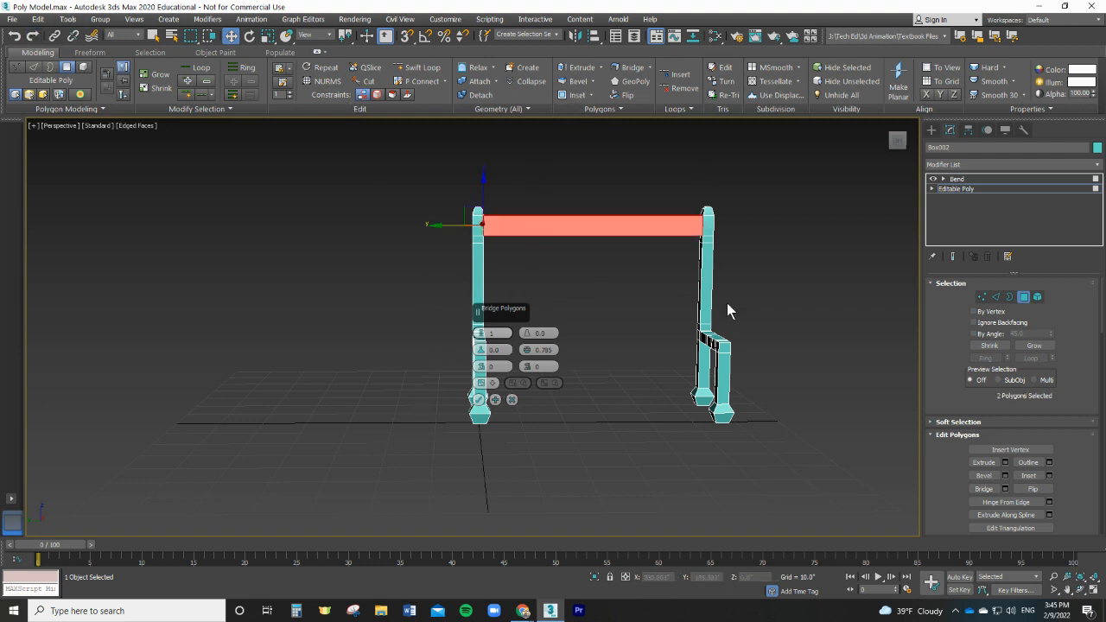
Bridge the tall facing inner polygons of the two back columns above seat level to form the main backrest panel.
scroll(701, 304, up, 2)
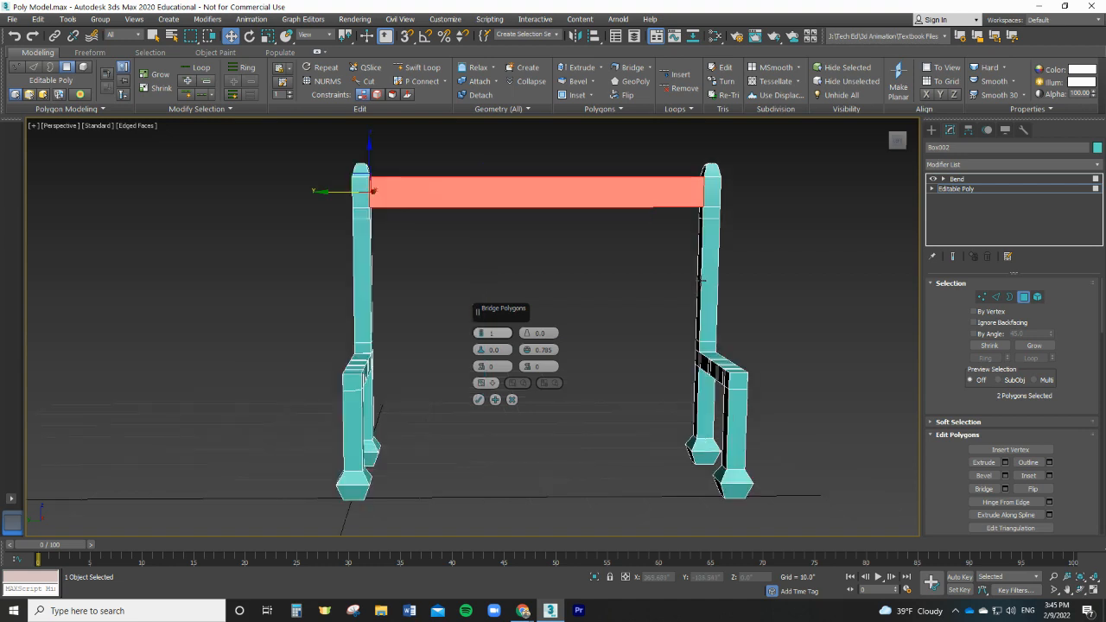
scroll(638, 316, up, 3)
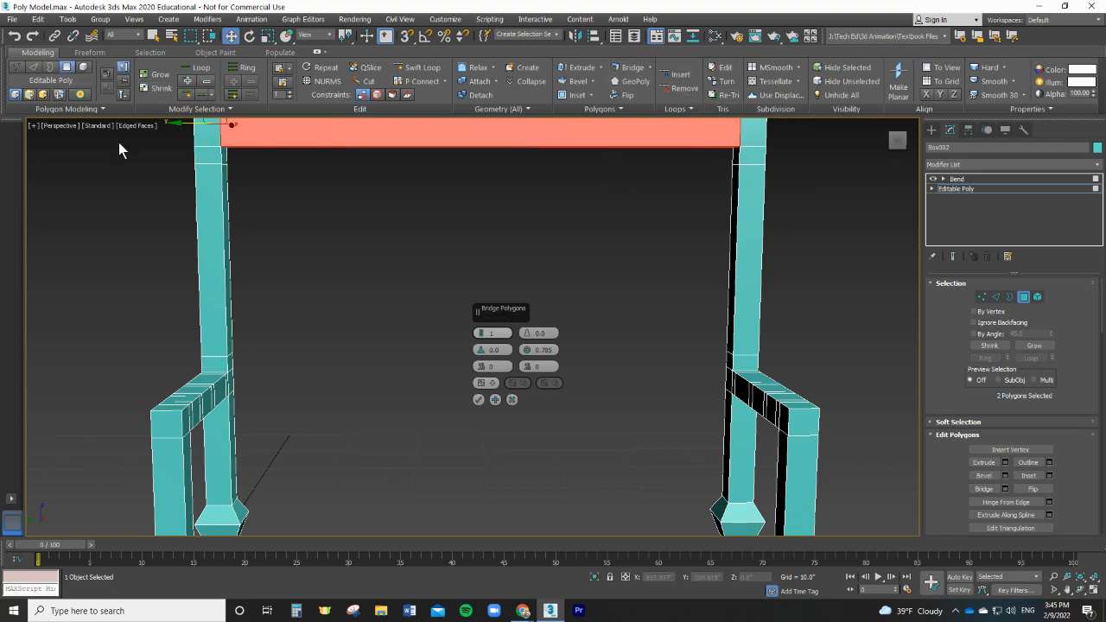
click(226, 249)
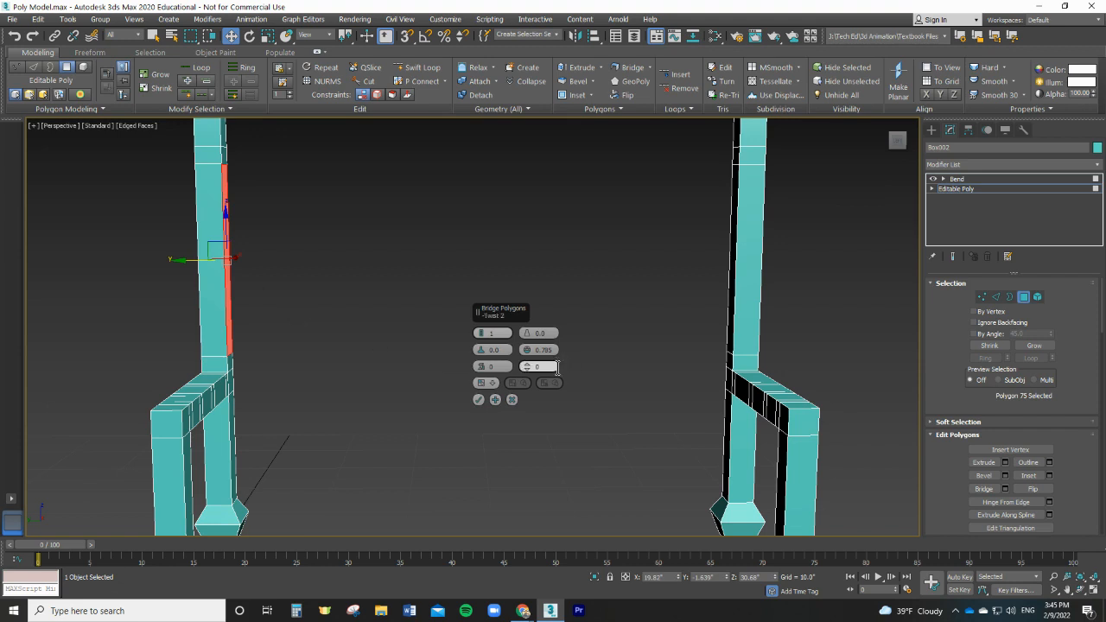
ctrl+click(733, 292)
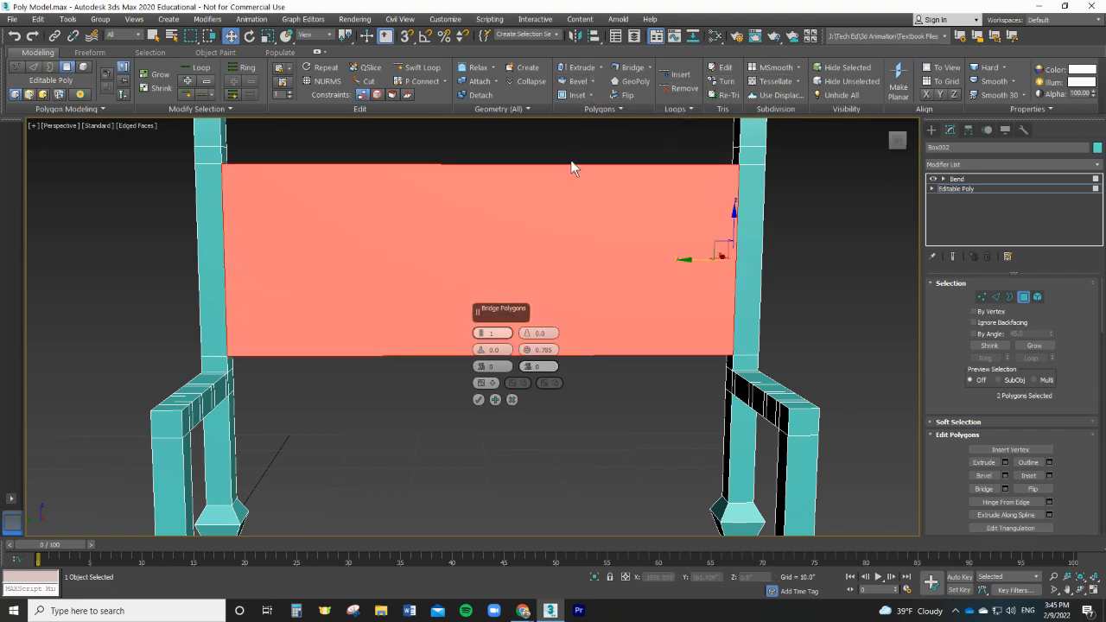
click(632, 70)
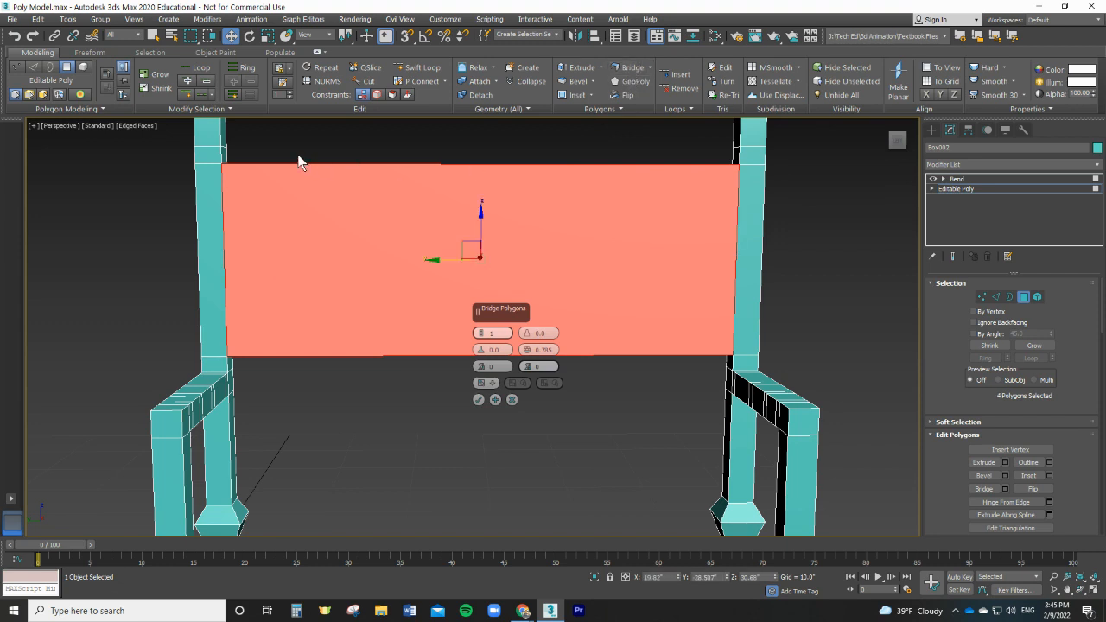
Bridge the facing inner polygons just below the column caps to form the top back rail.
click(223, 128)
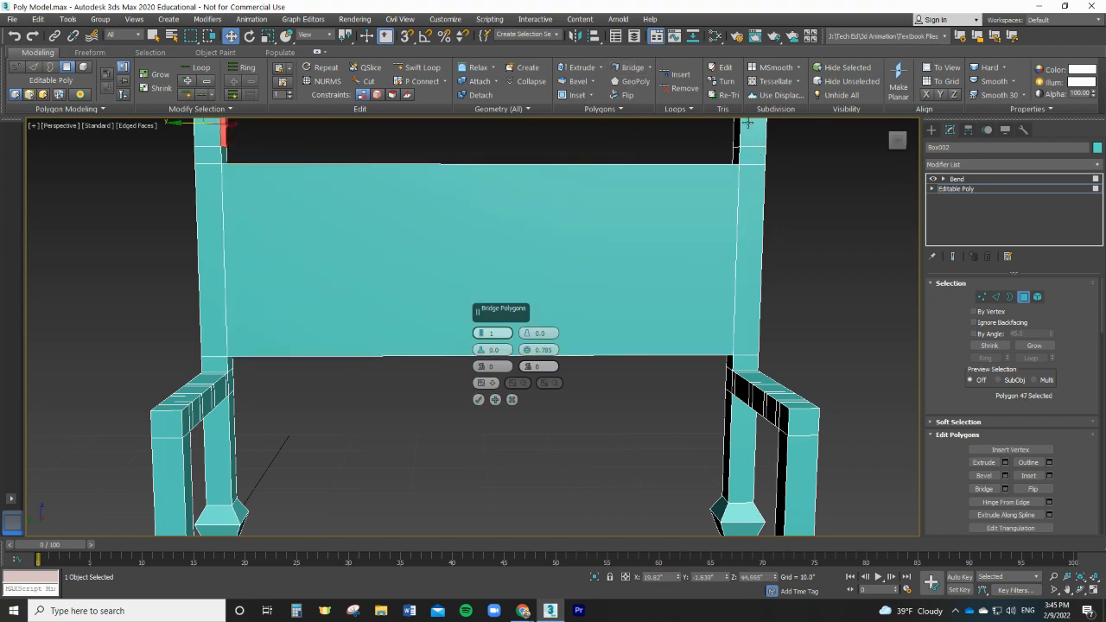
ctrl+click(739, 133)
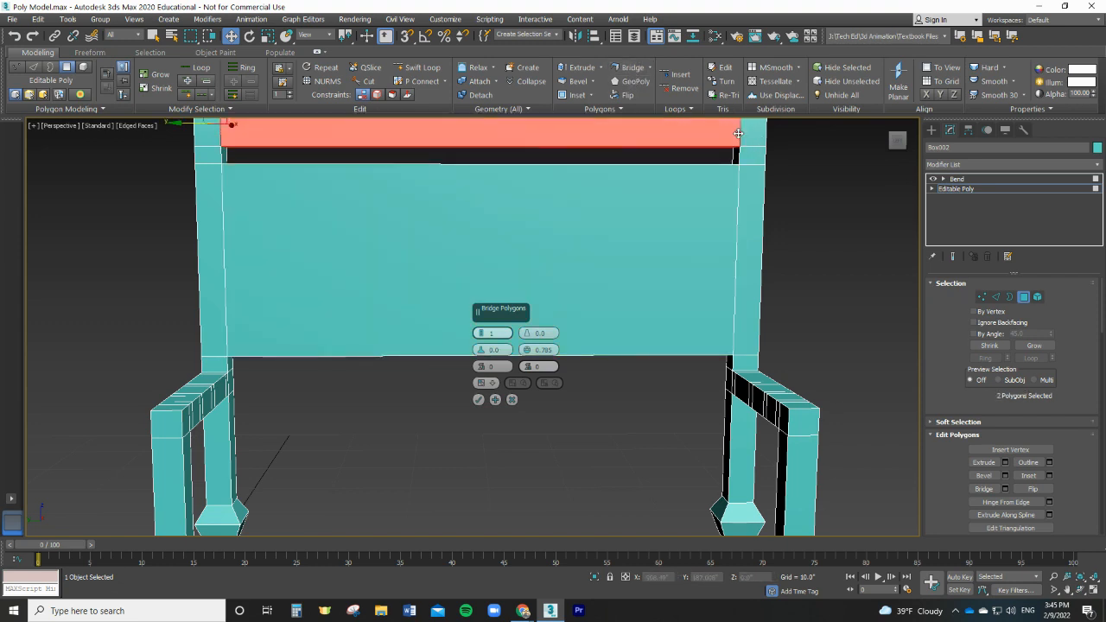
click(629, 68)
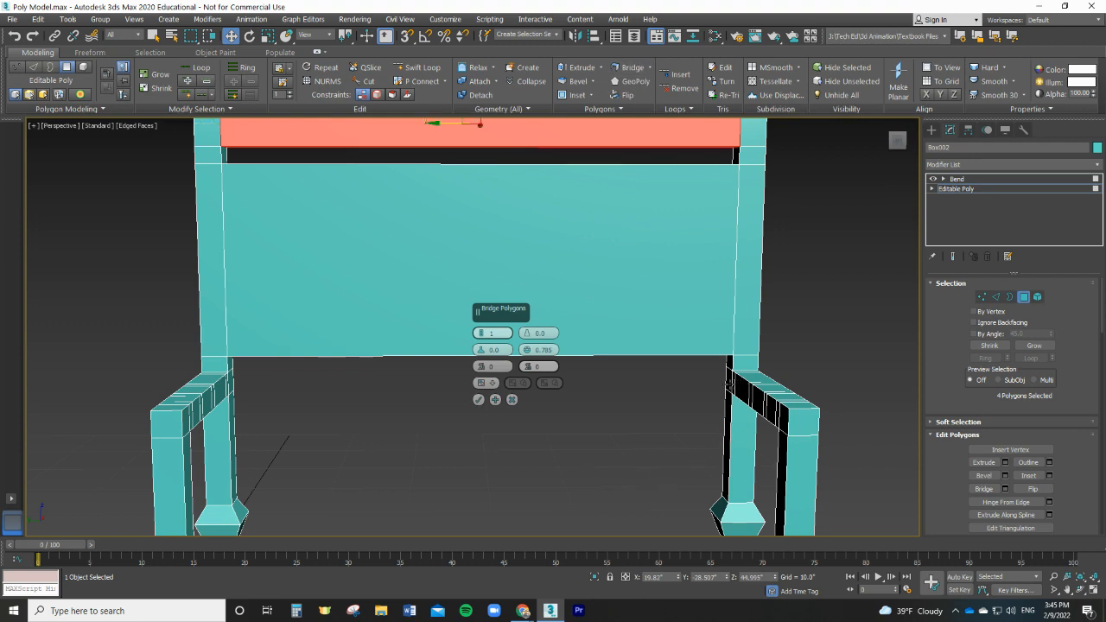
click(728, 380)
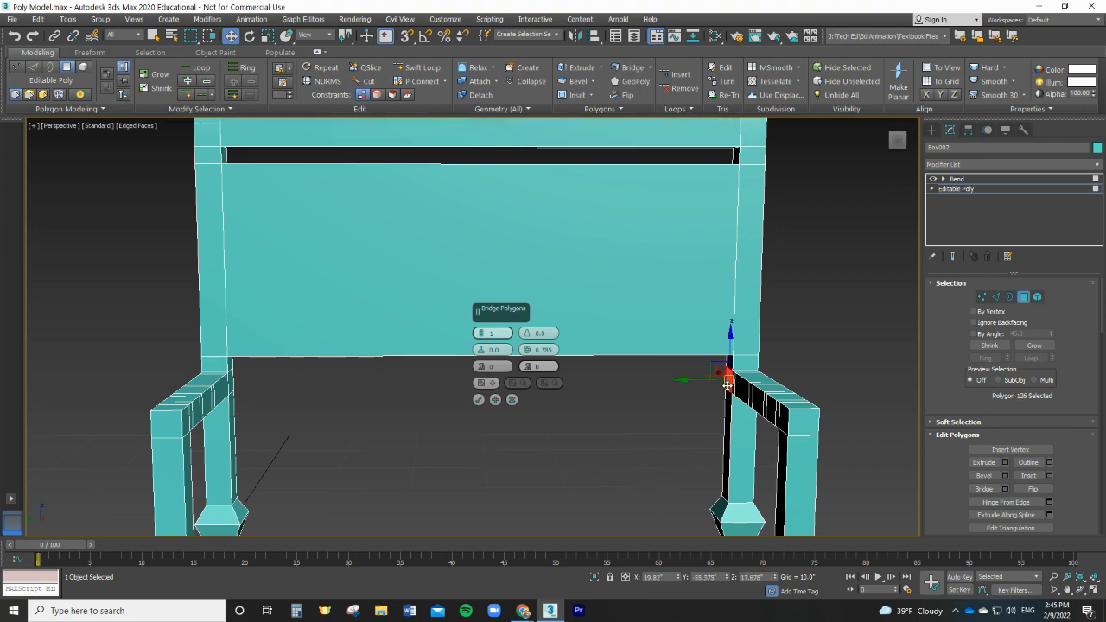
click(229, 387)
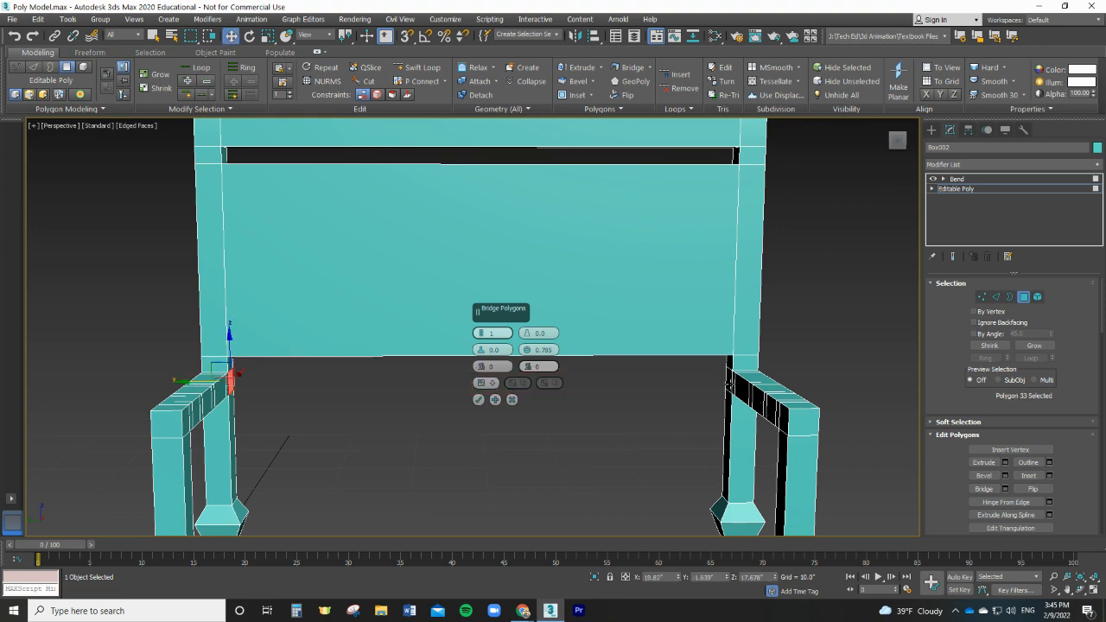
ctrl+click(729, 385)
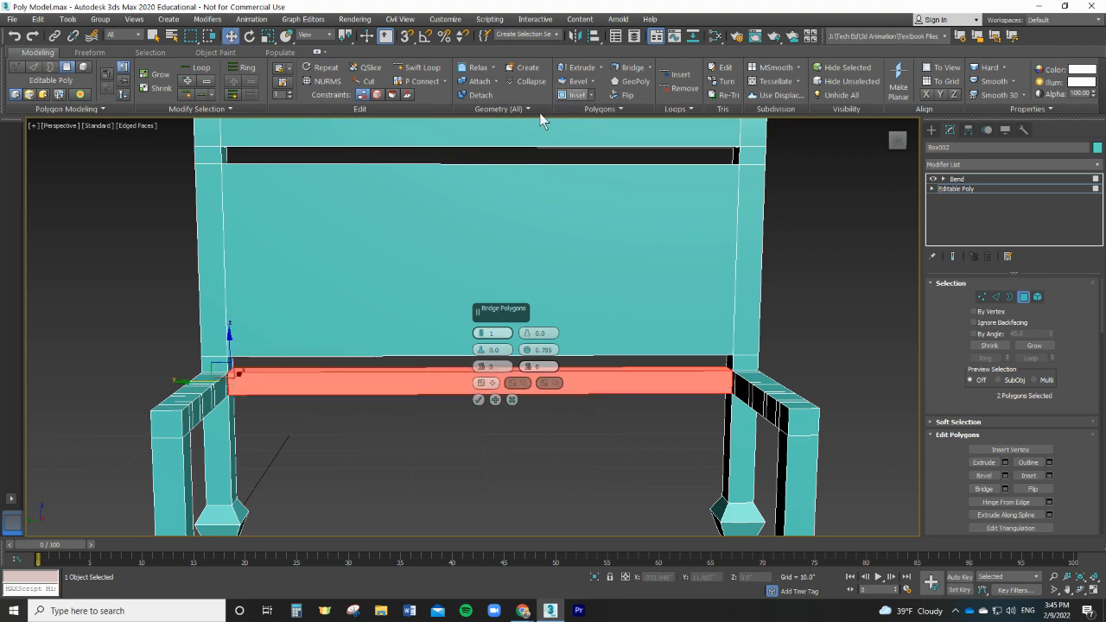
click(220, 390)
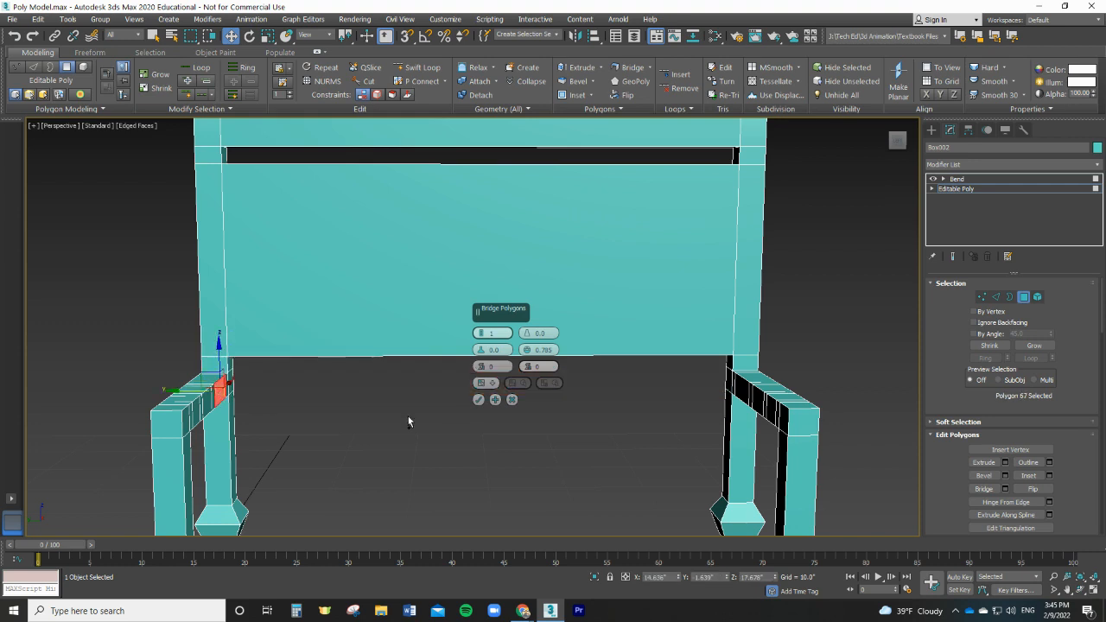
ctrl+click(734, 387)
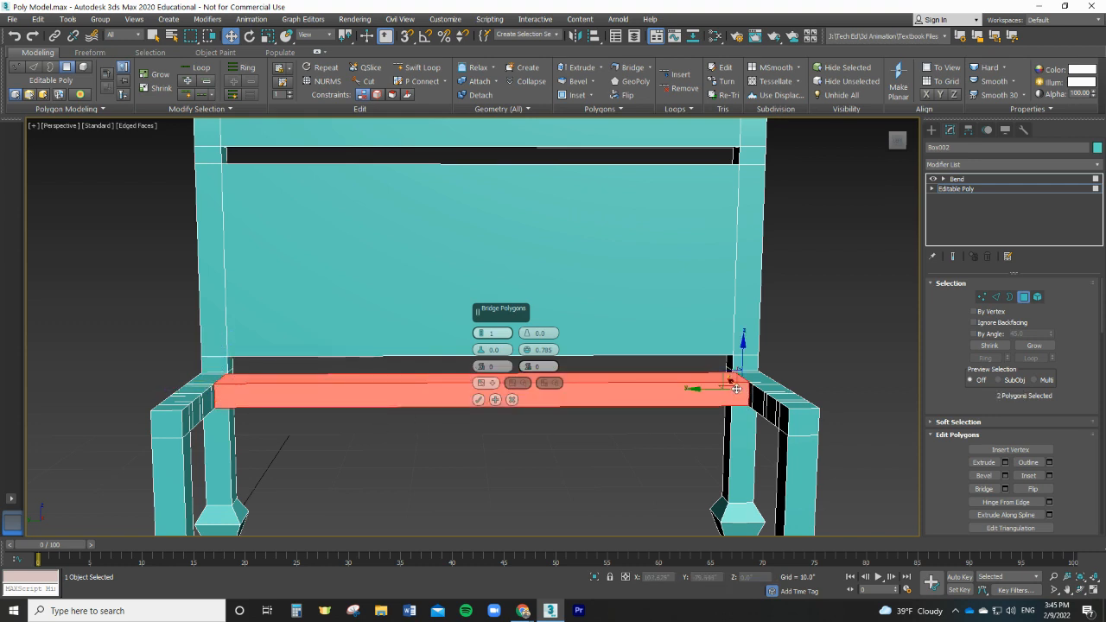
Close the bridge settings and bridge the rearmost facing inner polygons at seat level to form the rear seat slat.
click(230, 370)
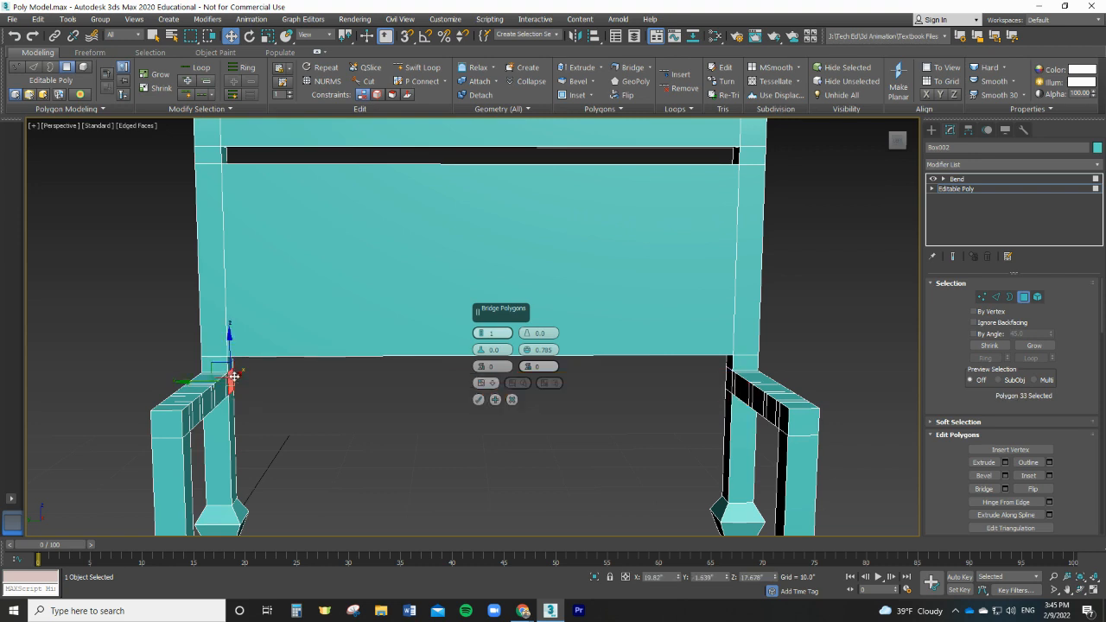
click(511, 399)
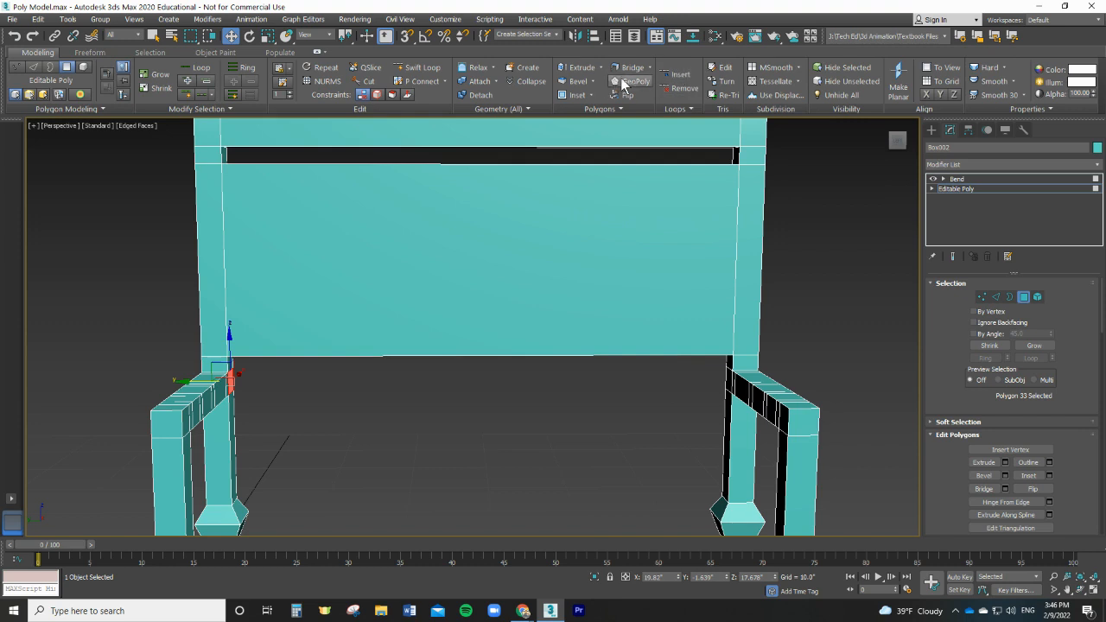
ctrl+click(729, 378)
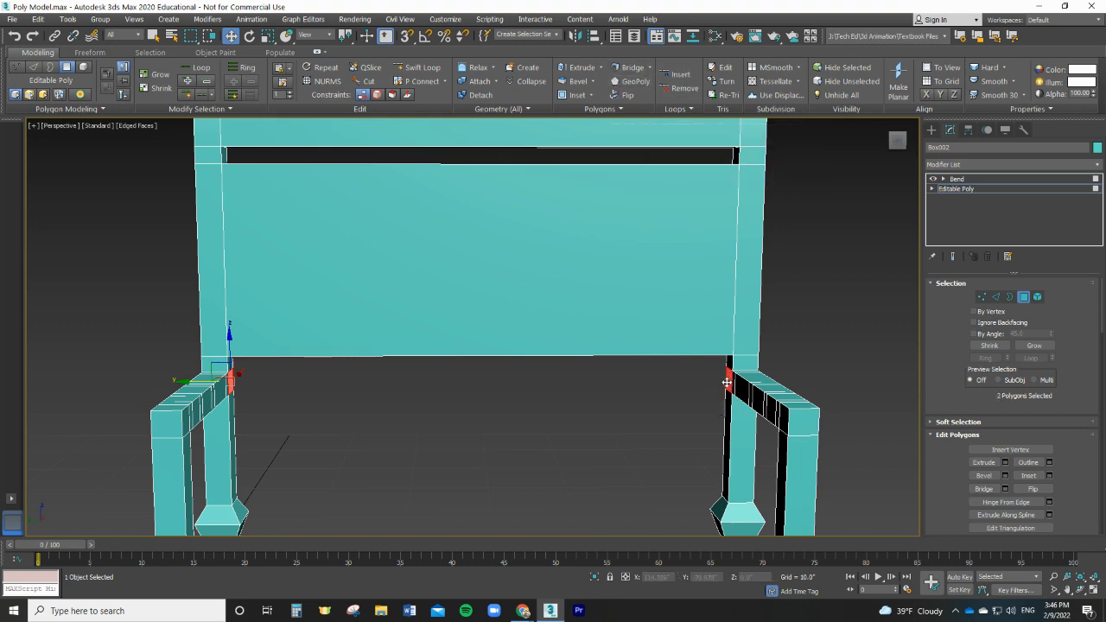
click(625, 69)
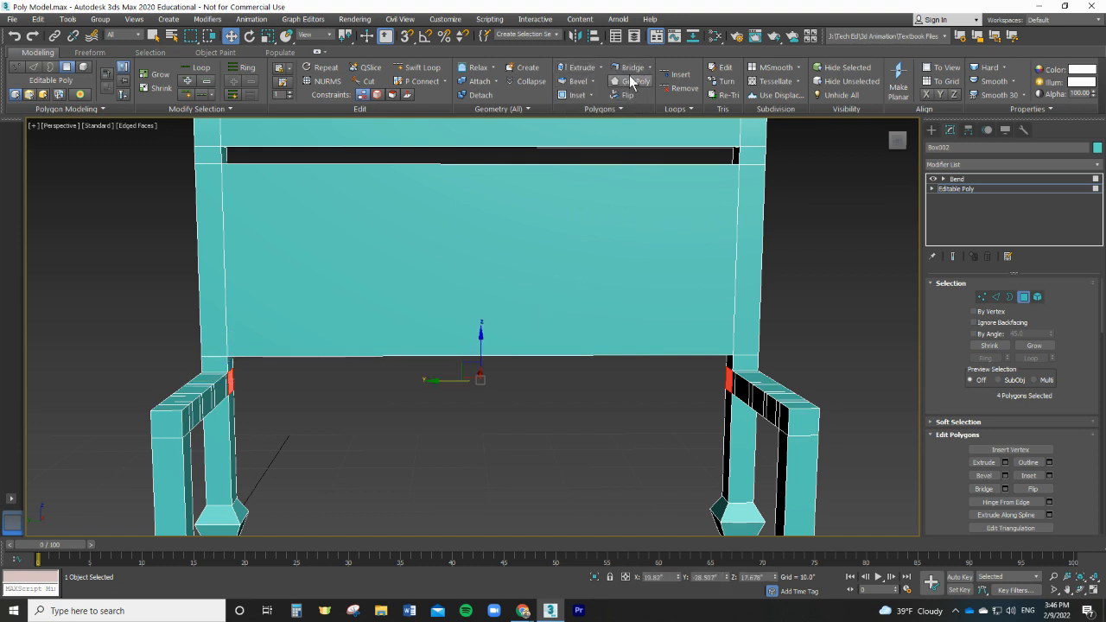
click(630, 69)
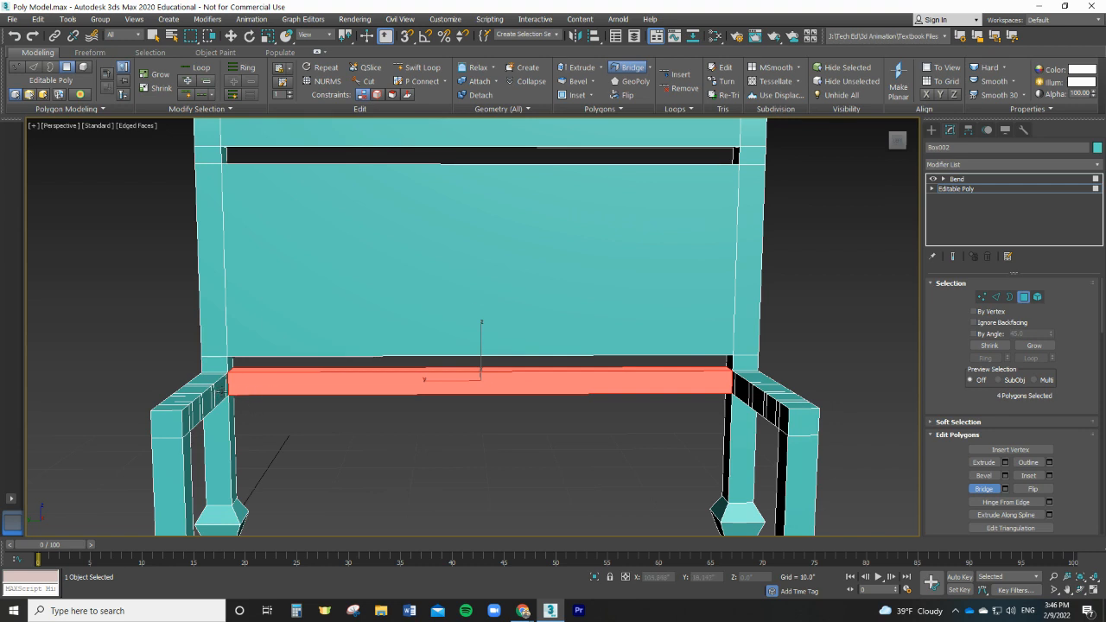
click(223, 395)
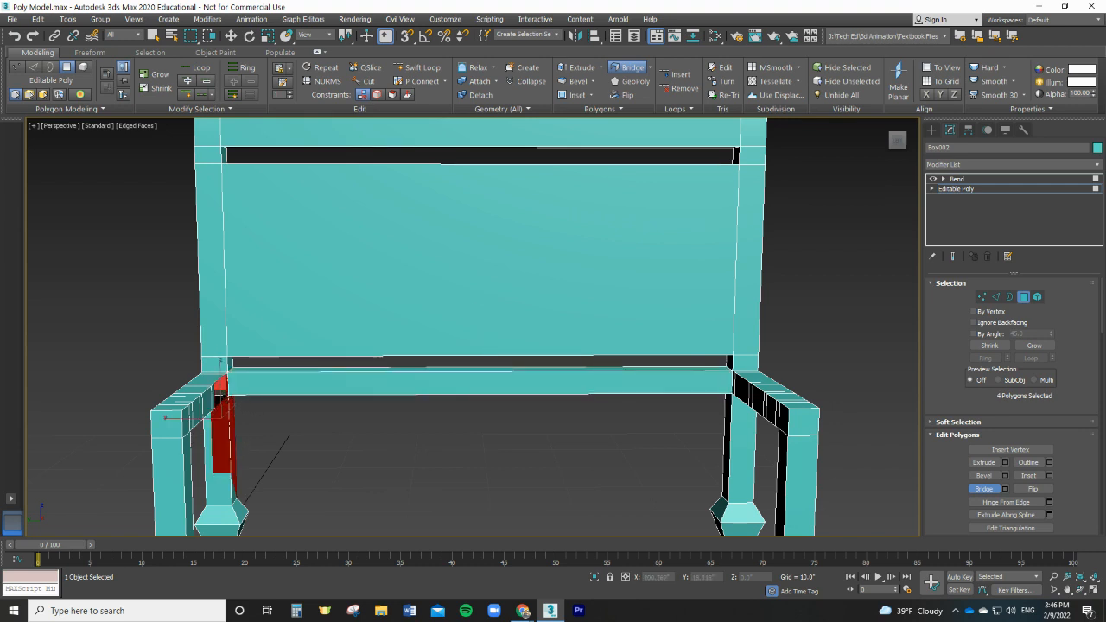
click(218, 394)
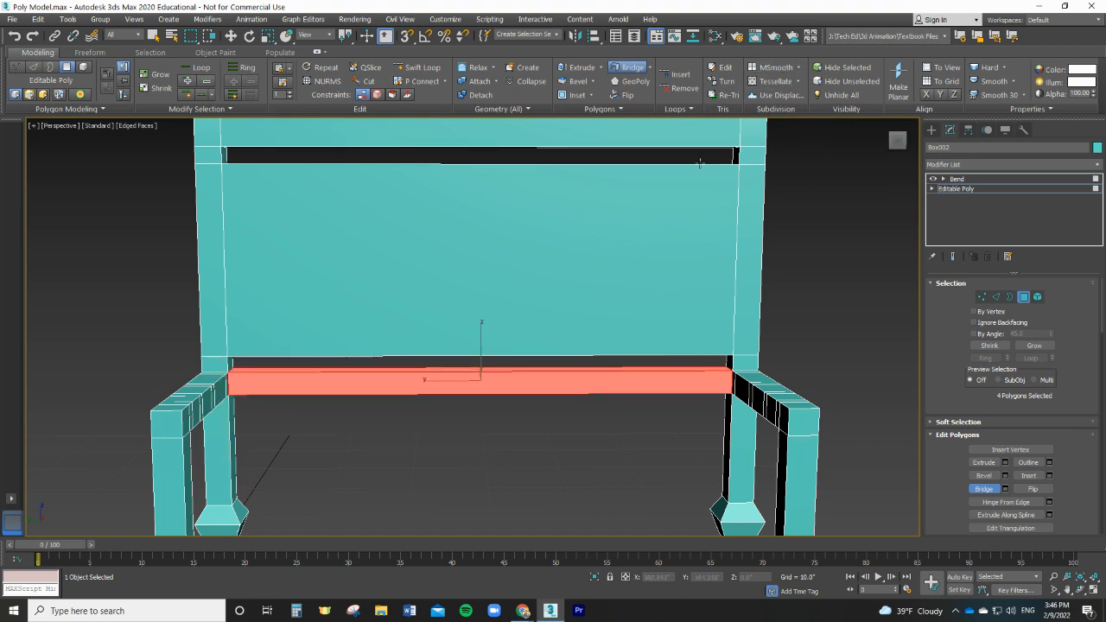
click(631, 66)
key(w)
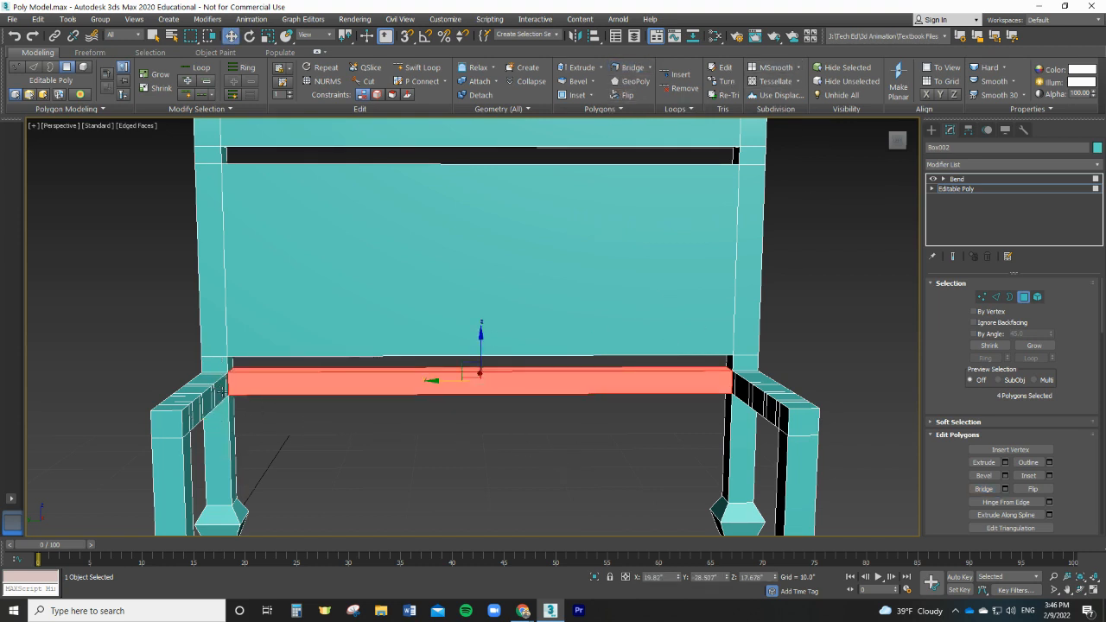
Bridge the facing inner side-rail polygons directly in front of the rear slat to form the second seat slat.
click(221, 390)
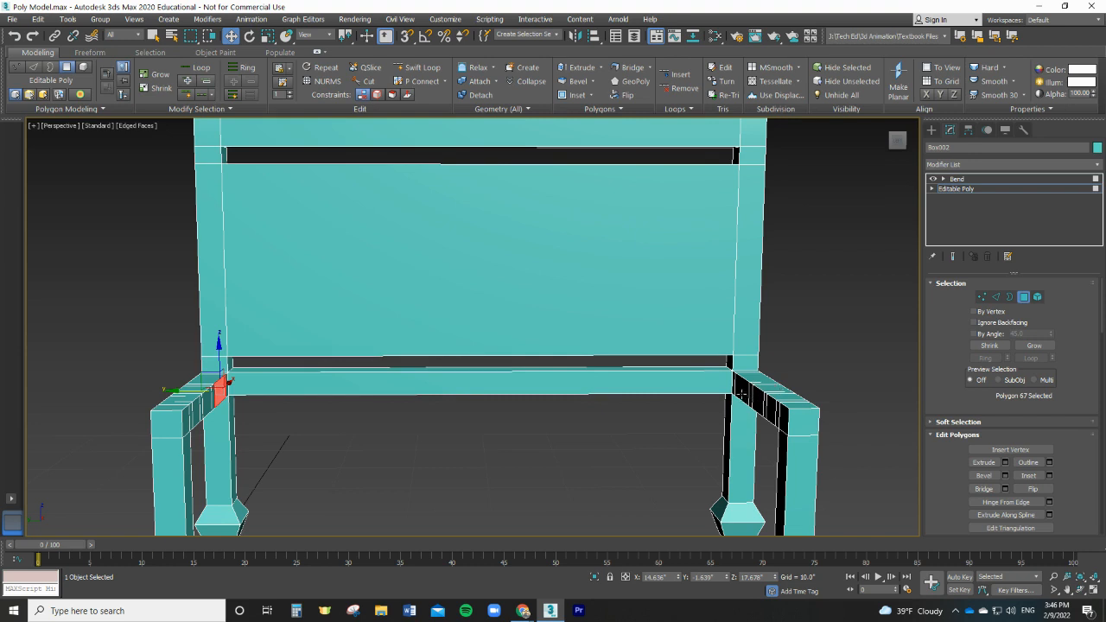
ctrl+click(741, 393)
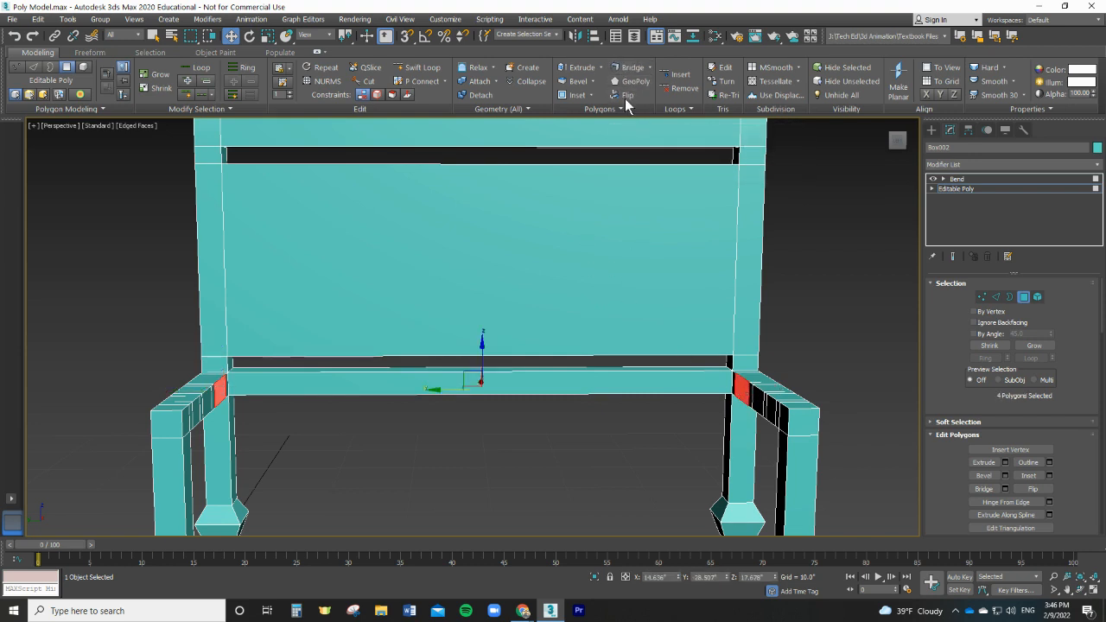
click(628, 69)
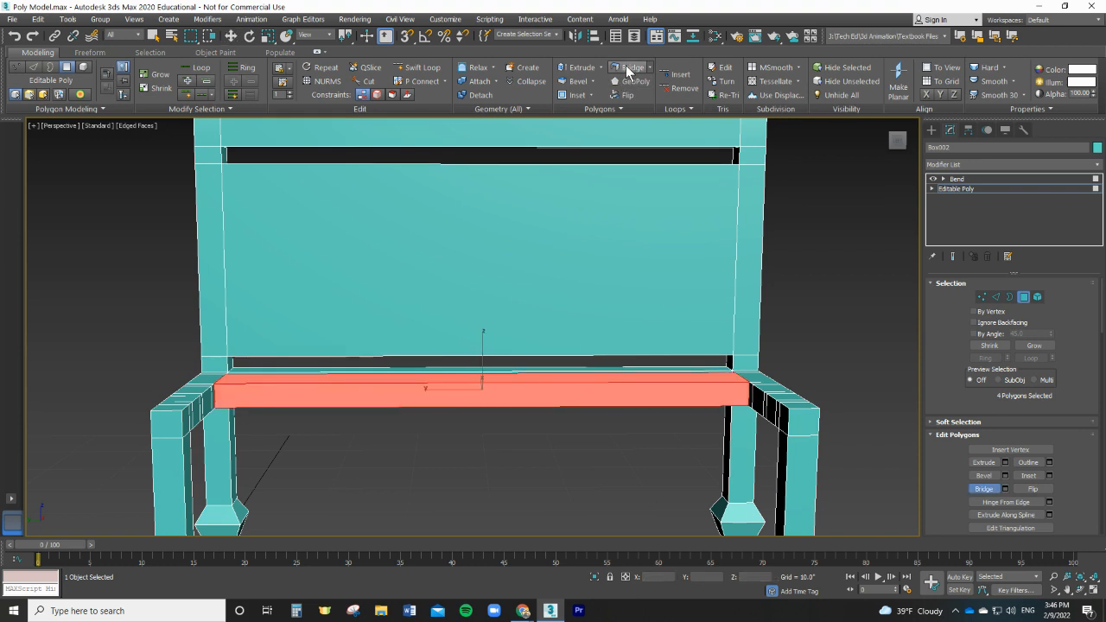
key(w)
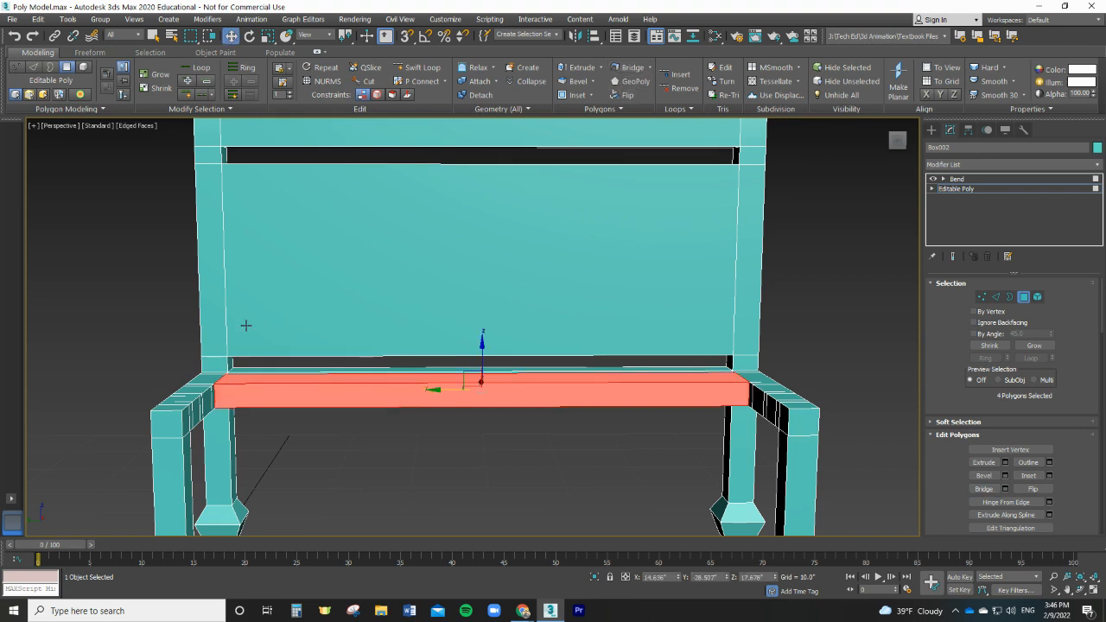
Bridge the facing middle polygons of the two side rails to form the third seat slat, and clear the selection.
click(208, 403)
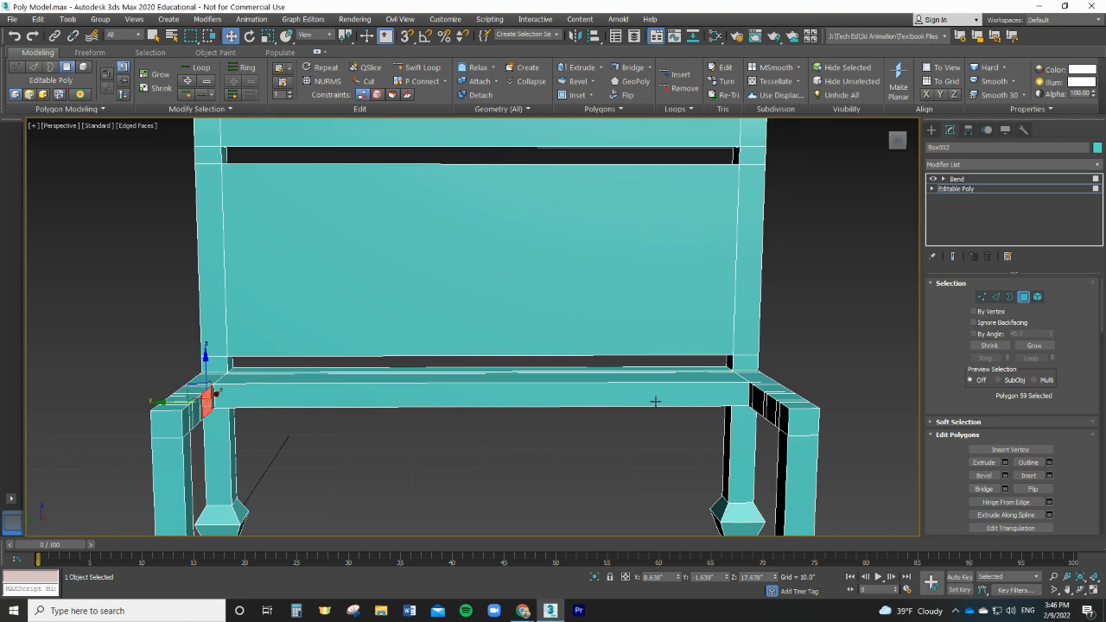
ctrl+click(756, 399)
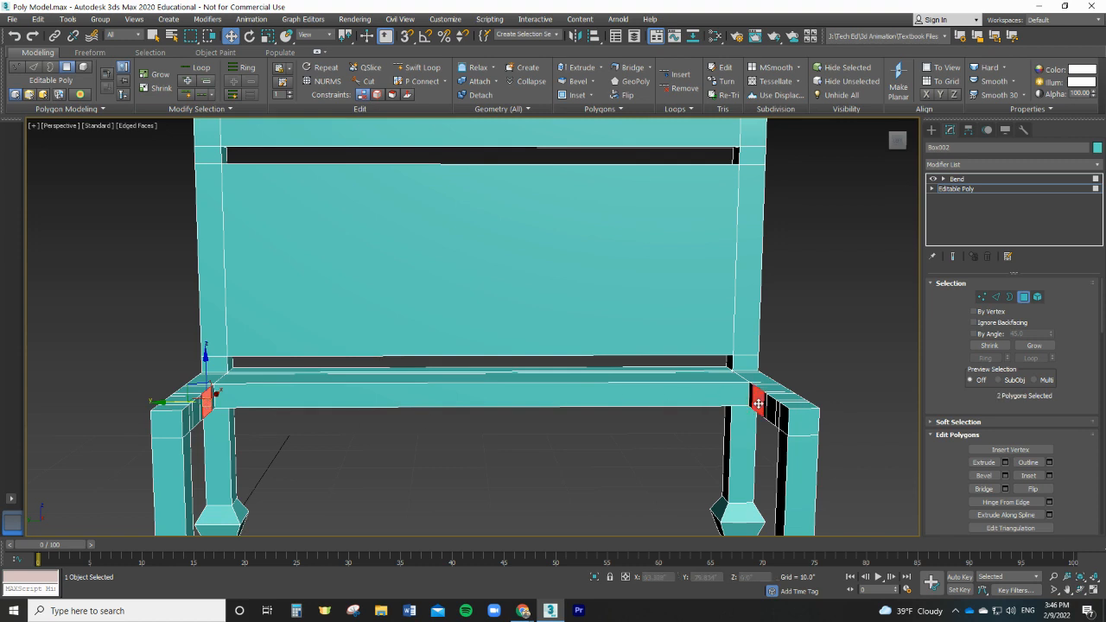
click(633, 70)
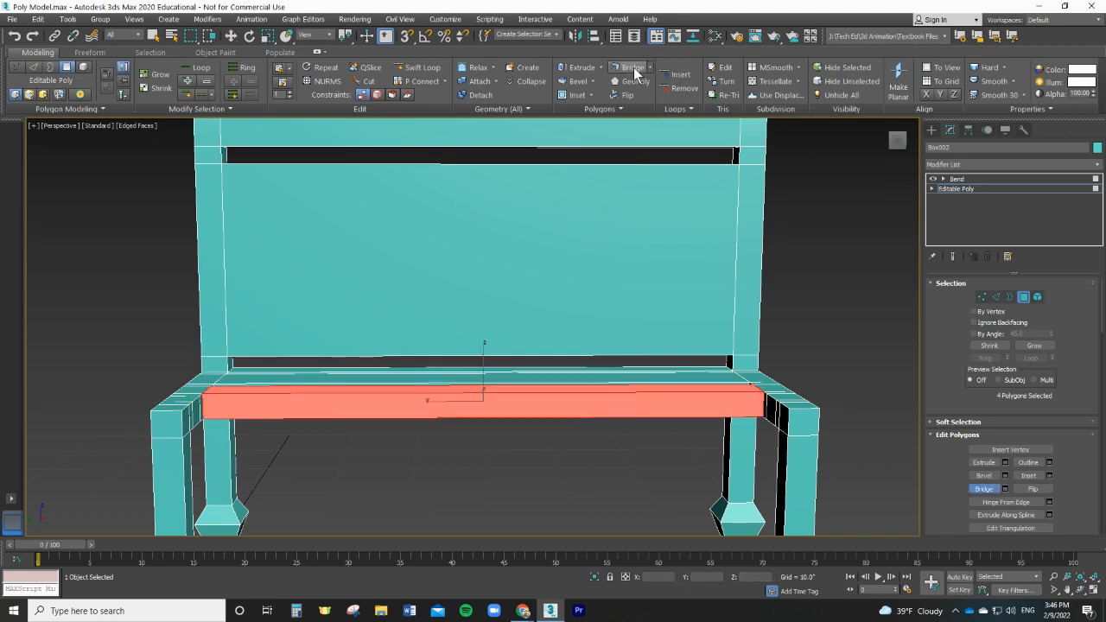
click(477, 449)
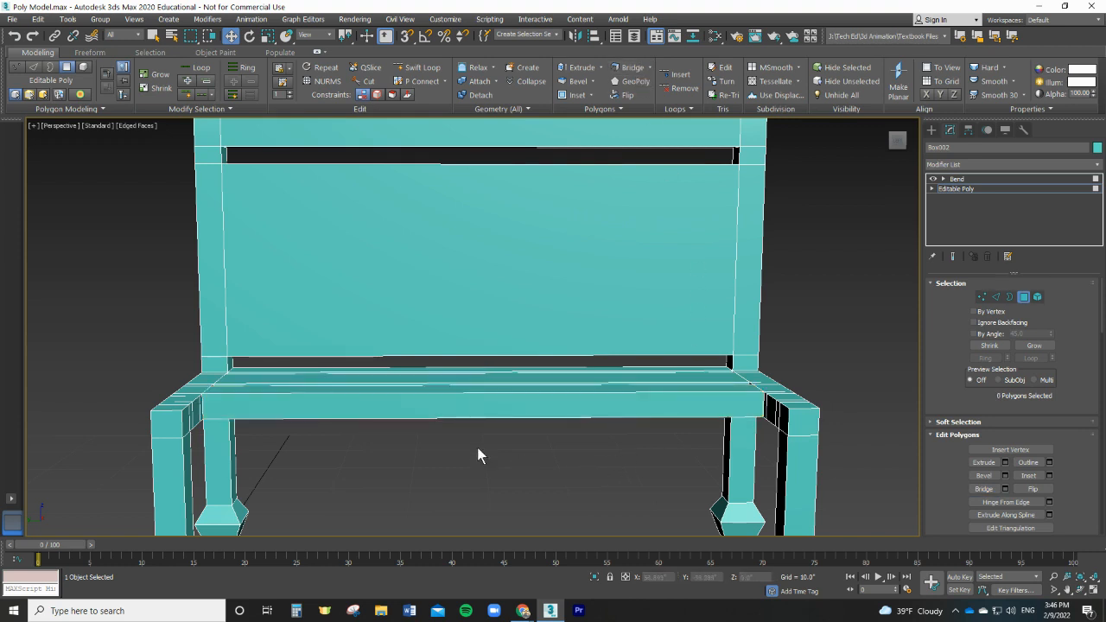
Bridge the next pair of facing side-rail polygons toward the front to form the fourth seat slat, and clear the selection.
click(197, 407)
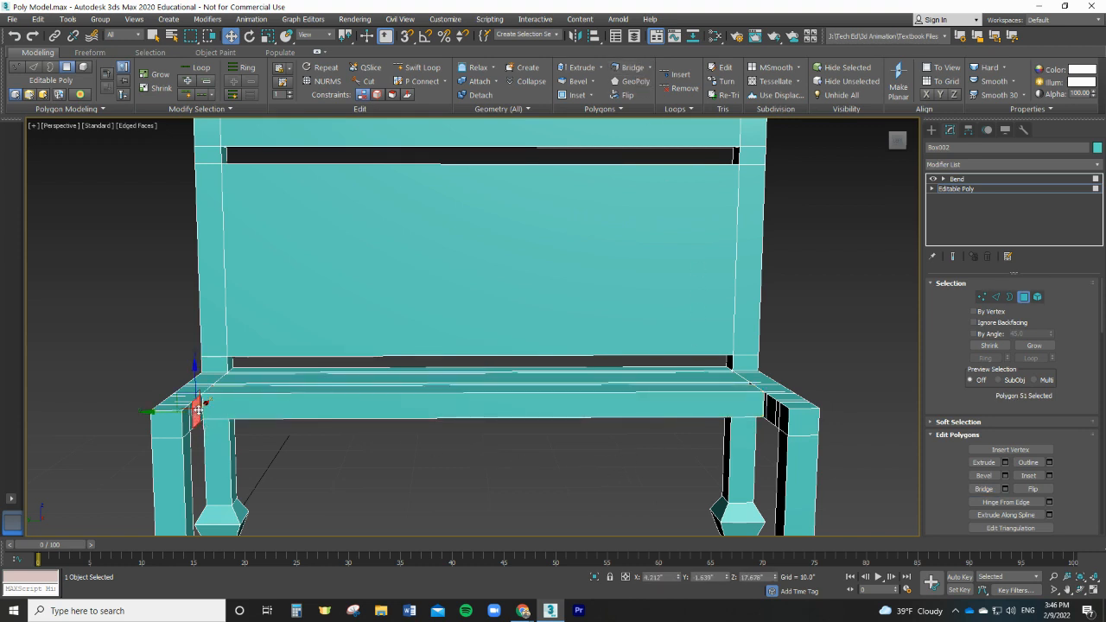
ctrl+click(768, 408)
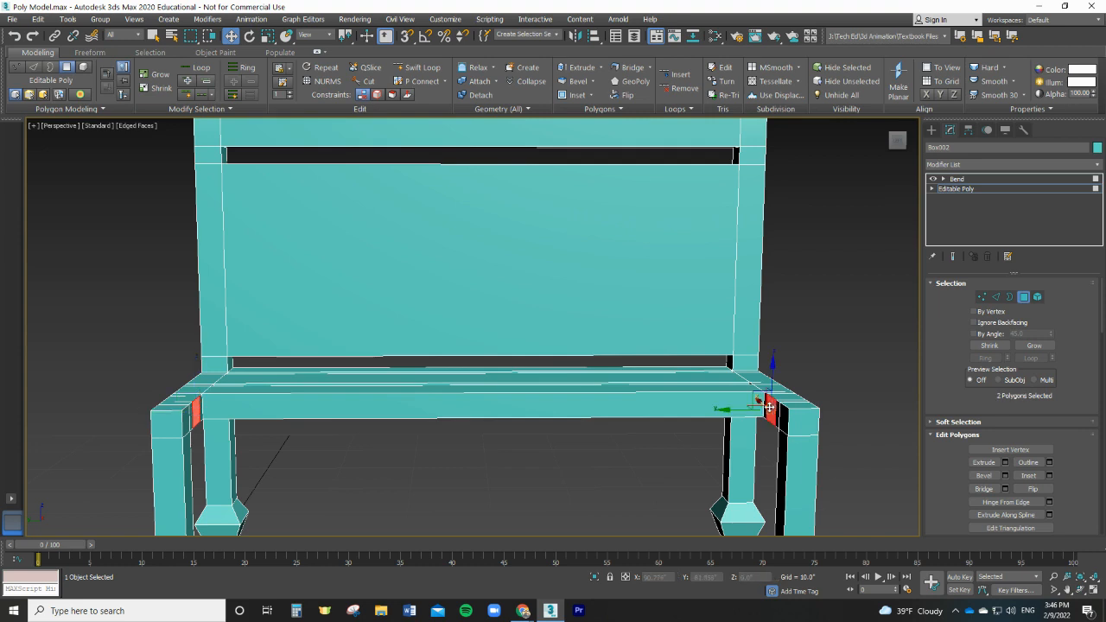
click(629, 67)
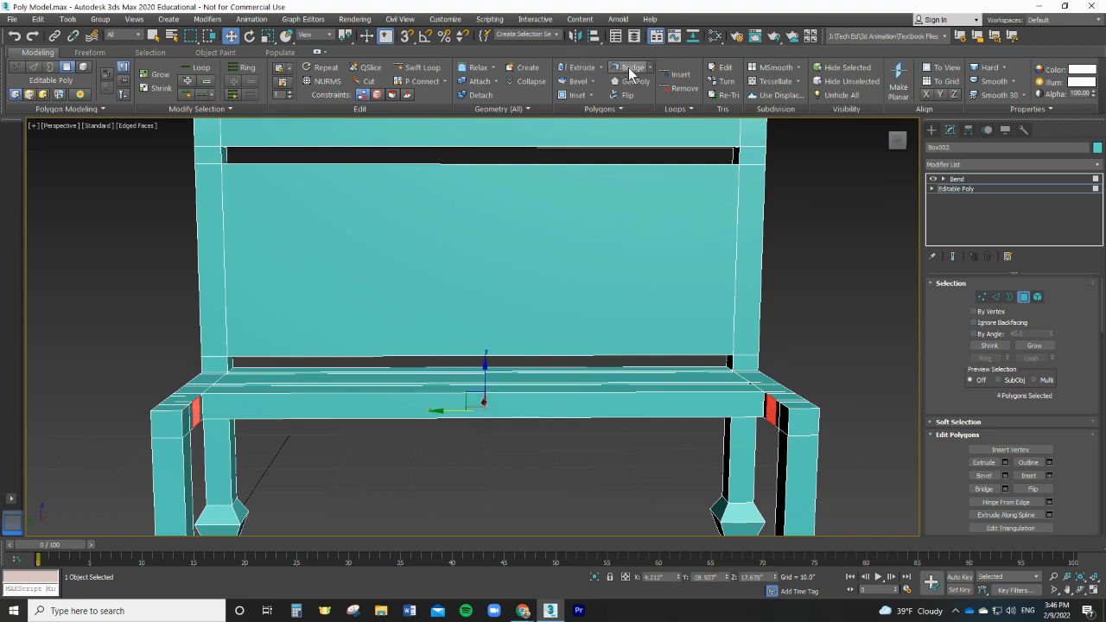
click(566, 470)
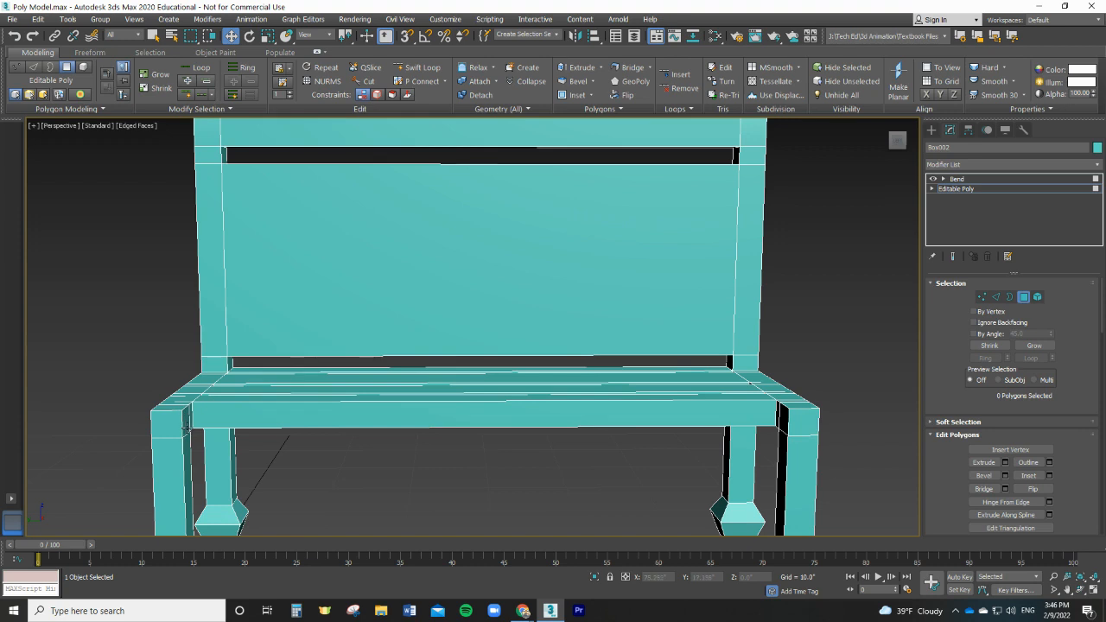
Bridge the frontmost facing inner polygons beside the front legs to form the front seat slat.
click(186, 424)
ctrl+click(782, 417)
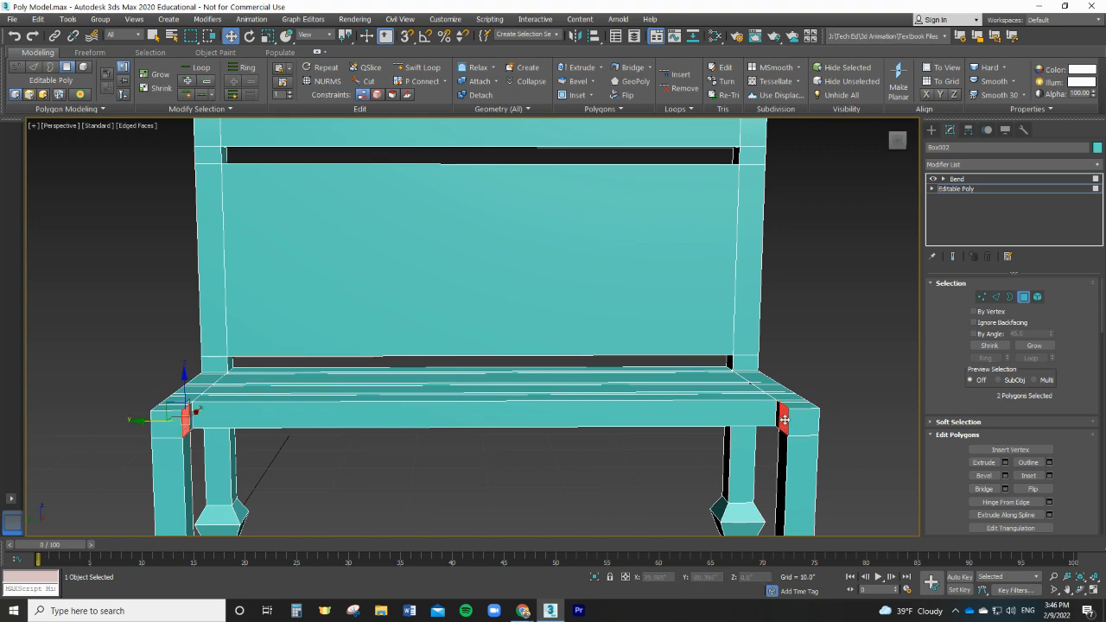
click(628, 73)
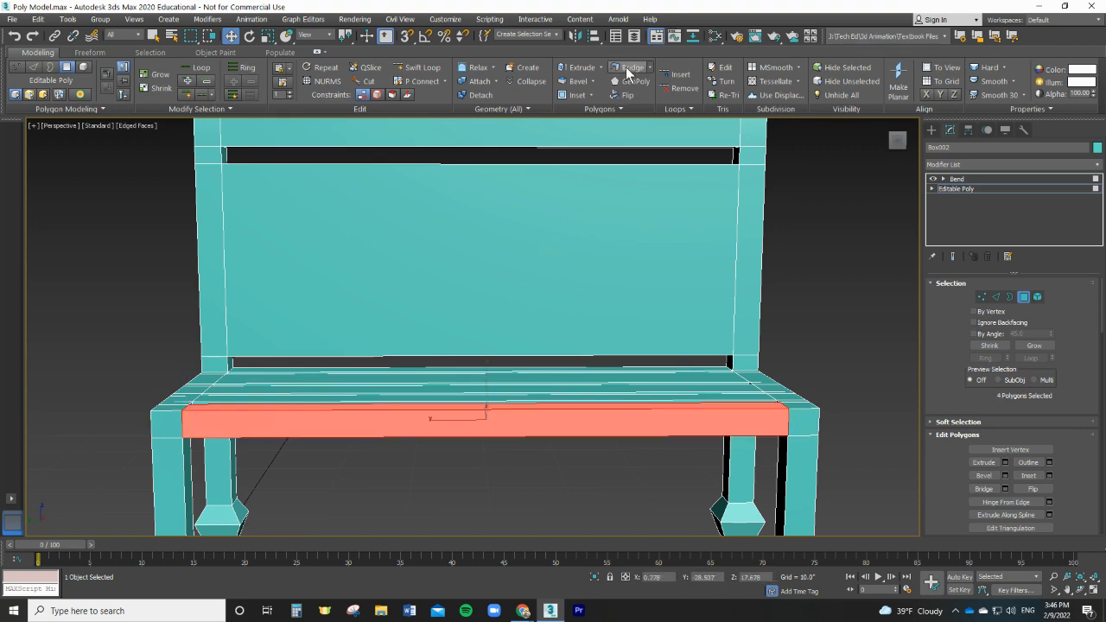
Clear the selection and inset the front polygon of the large backrest panel to form an even border around it.
click(803, 282)
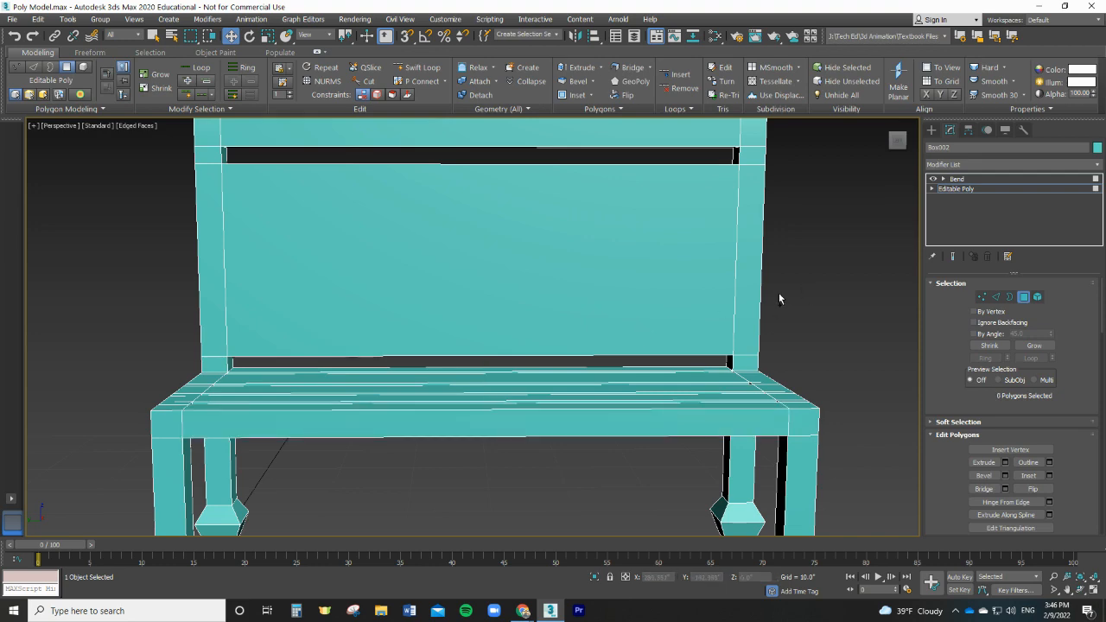
middle_drag(778, 293, 784, 353)
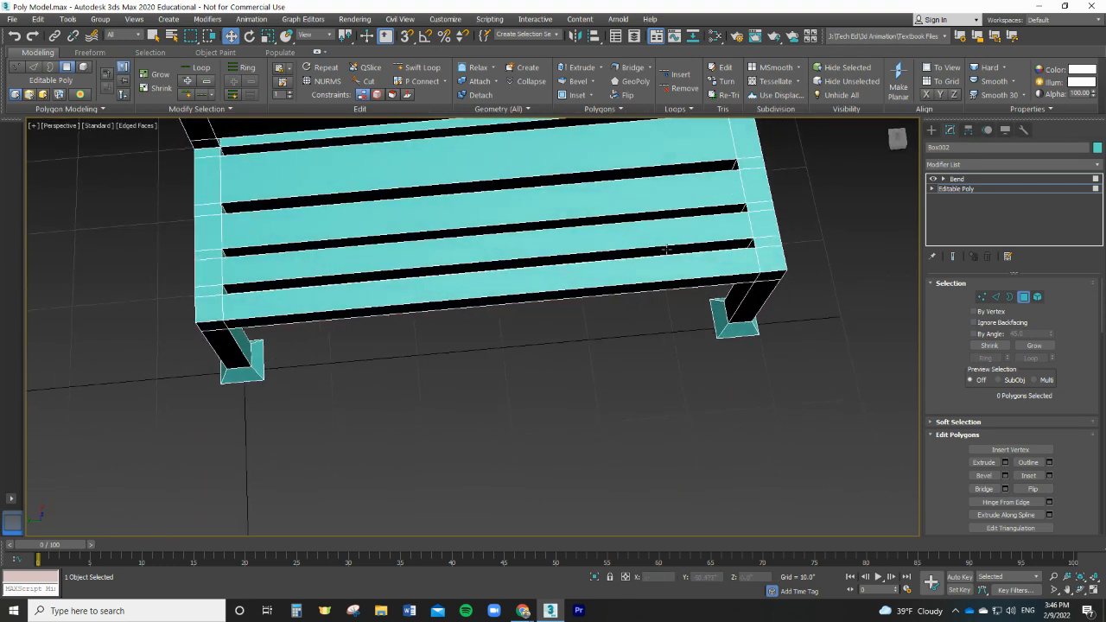
alt+middle_drag(626, 375, 619, 317)
scroll(612, 325, down, 6)
scroll(601, 305, up, 2)
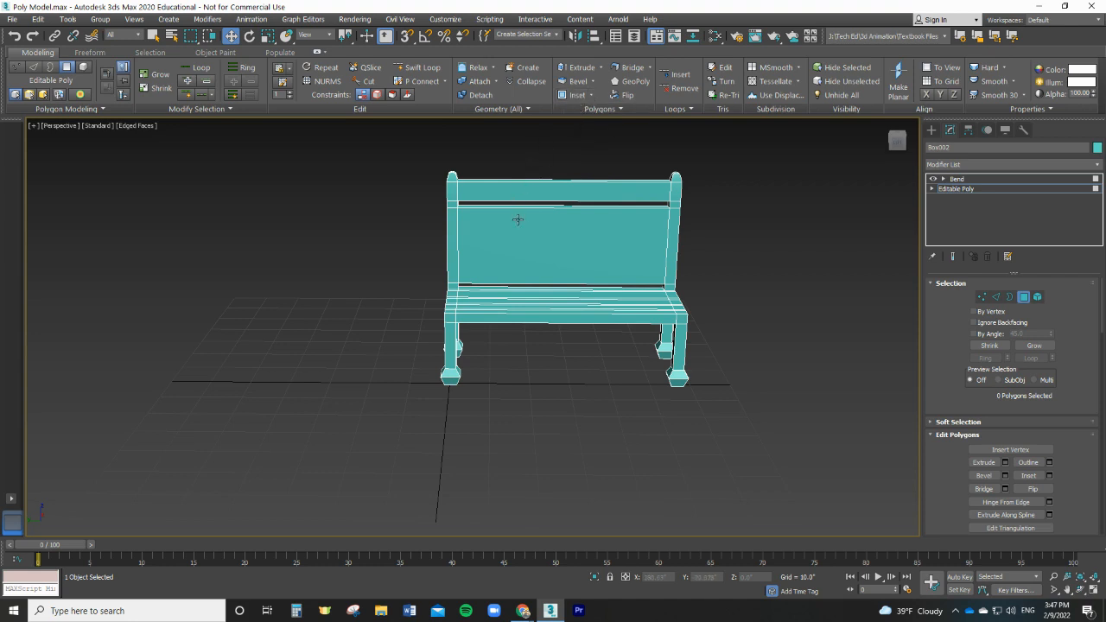
click(83, 67)
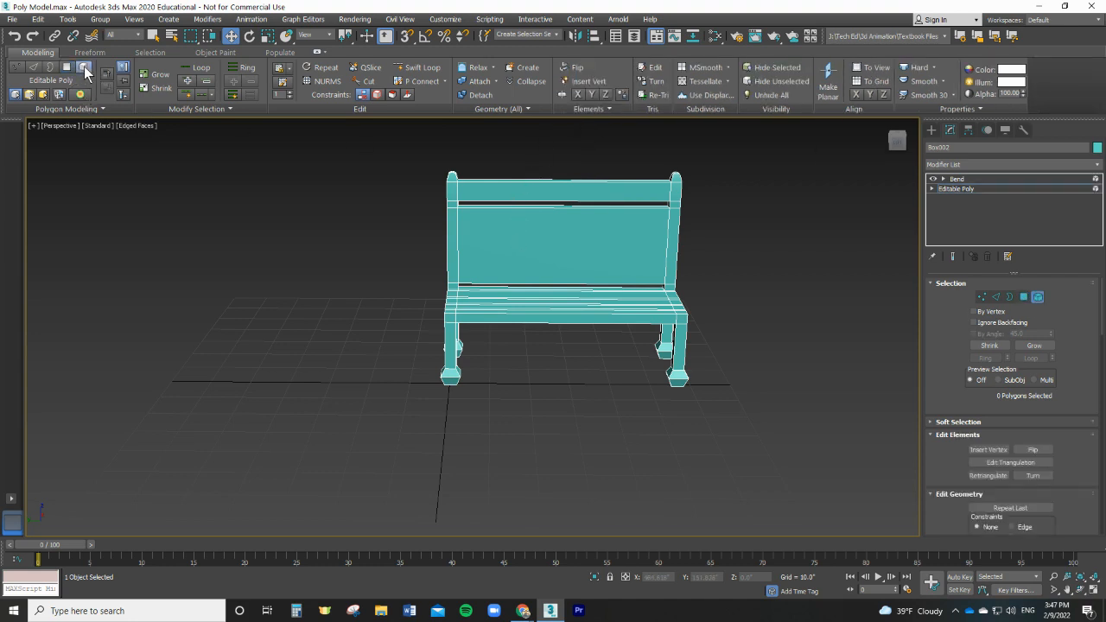
click(66, 68)
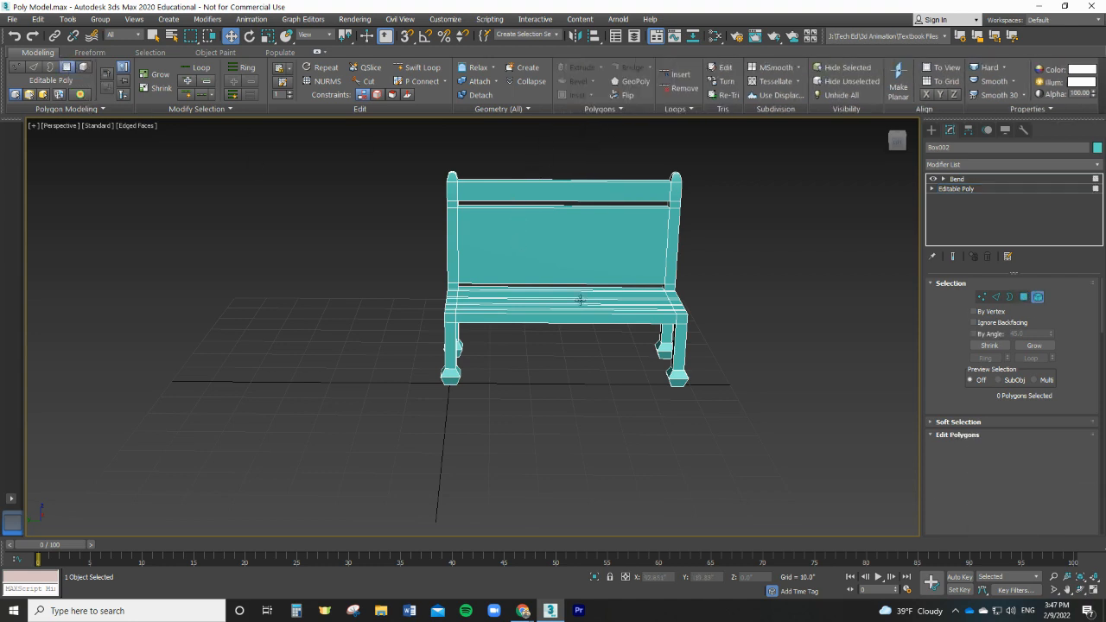
click(565, 244)
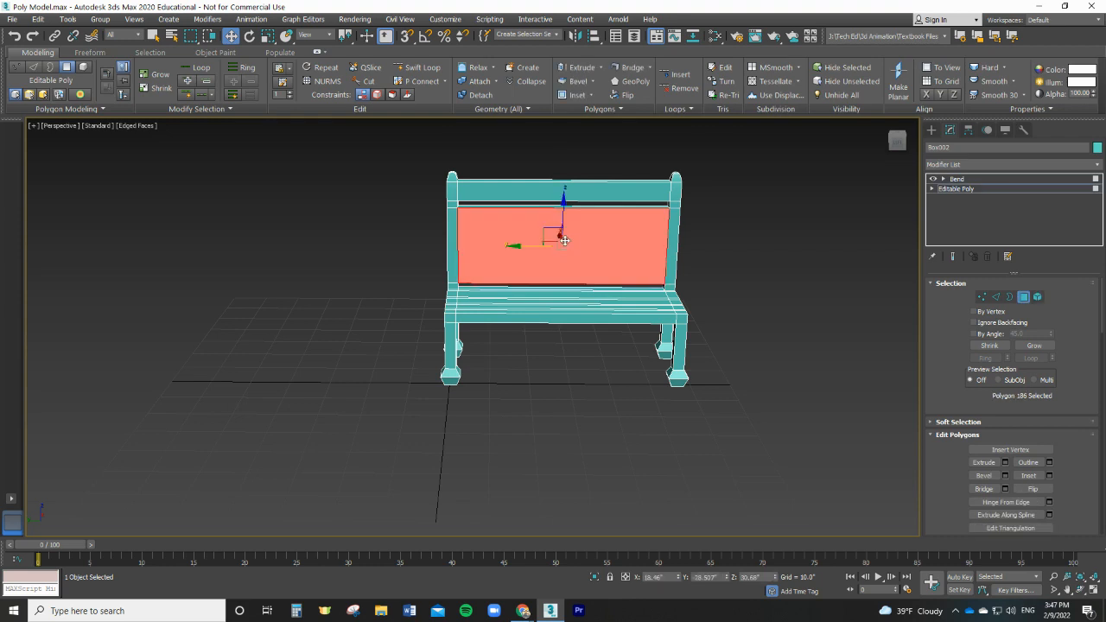
click(577, 95)
drag(590, 231, 575, 235)
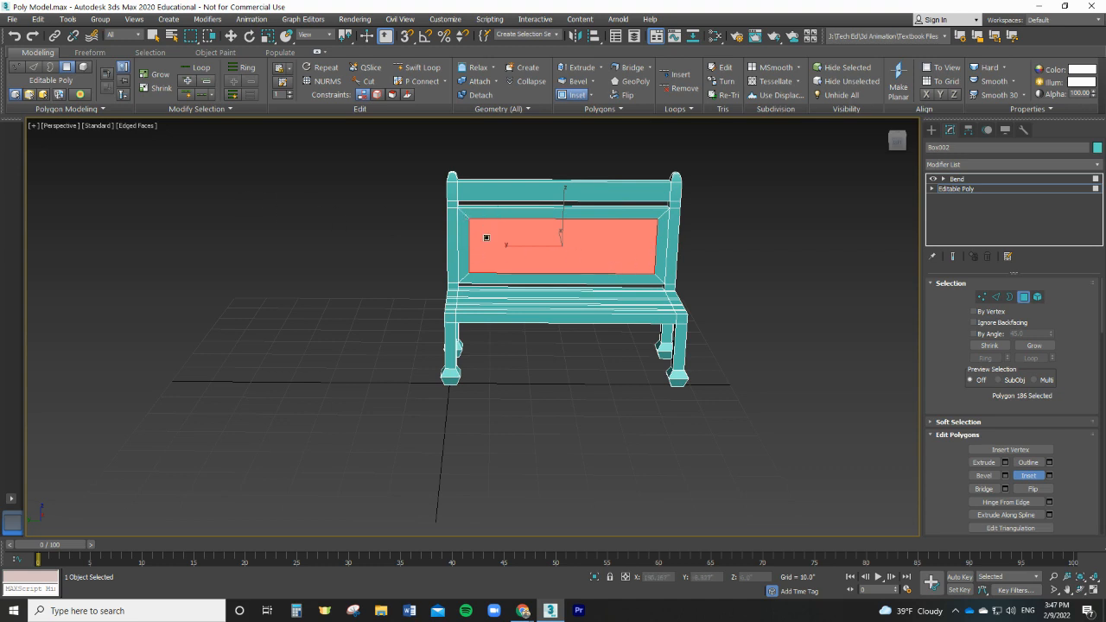
Inset the front polygon of the upper backrest rail and extrude the resulting narrow inner polygon inward as a recess.
click(531, 193)
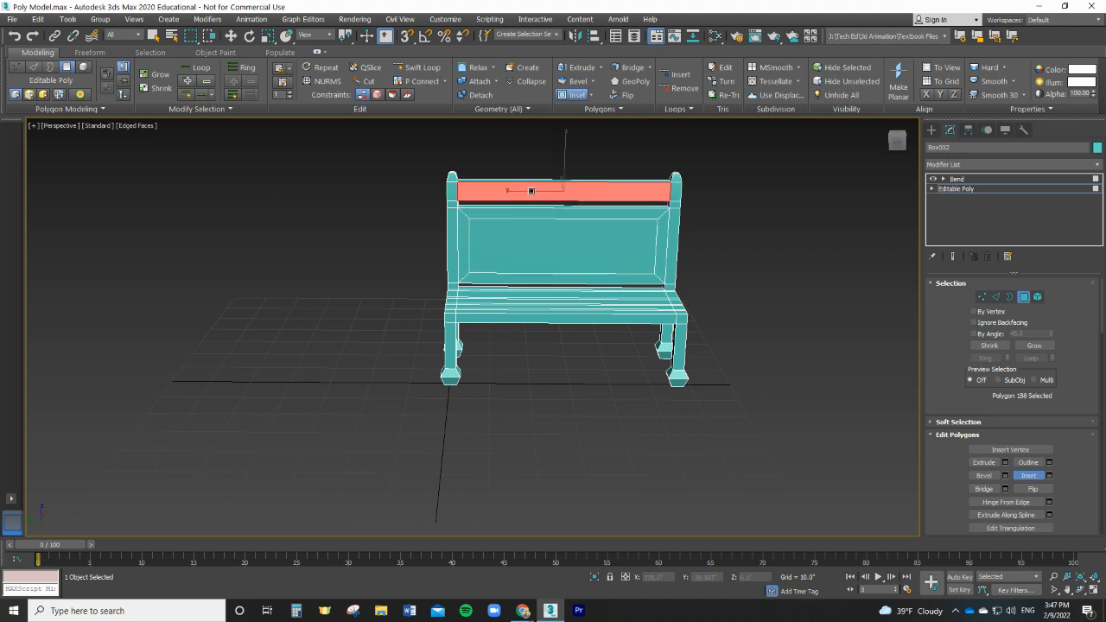
drag(594, 188, 585, 191)
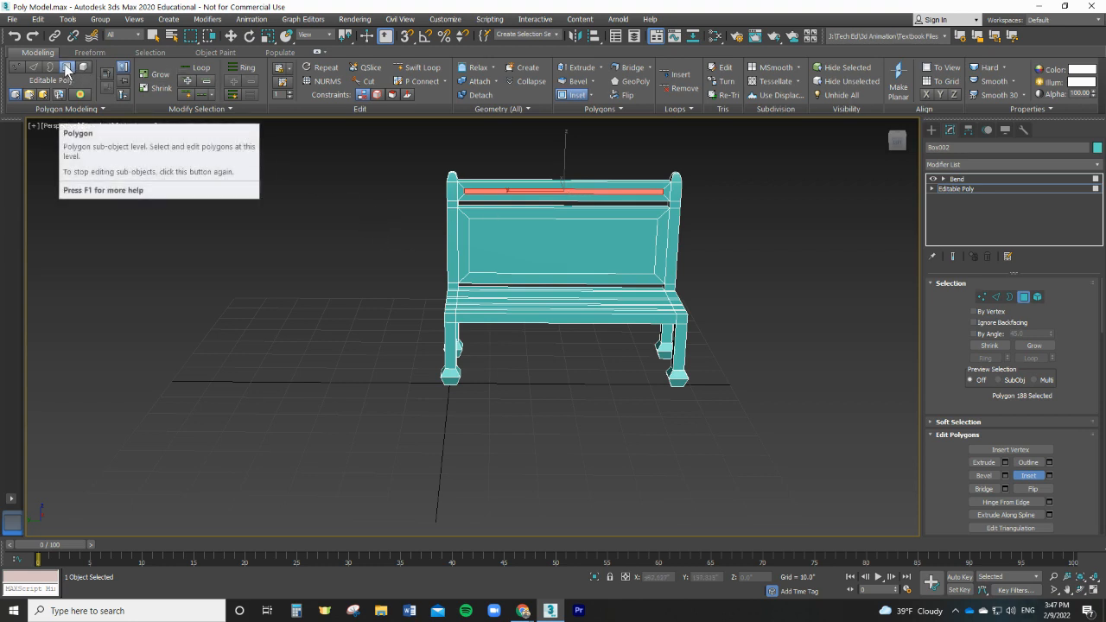
click(231, 35)
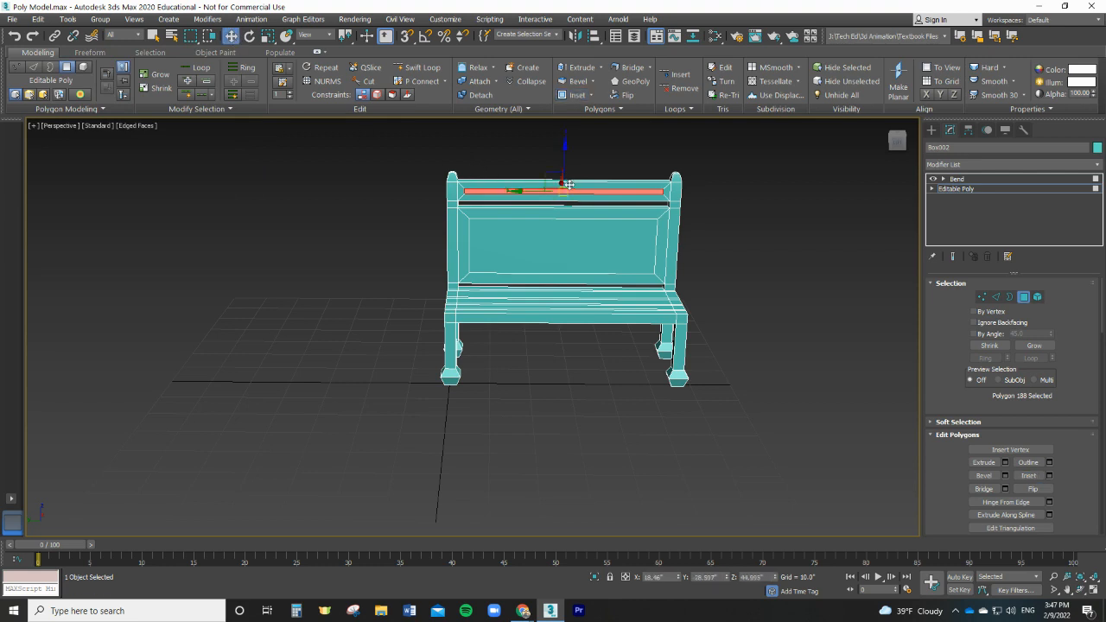
scroll(566, 179, up, 4)
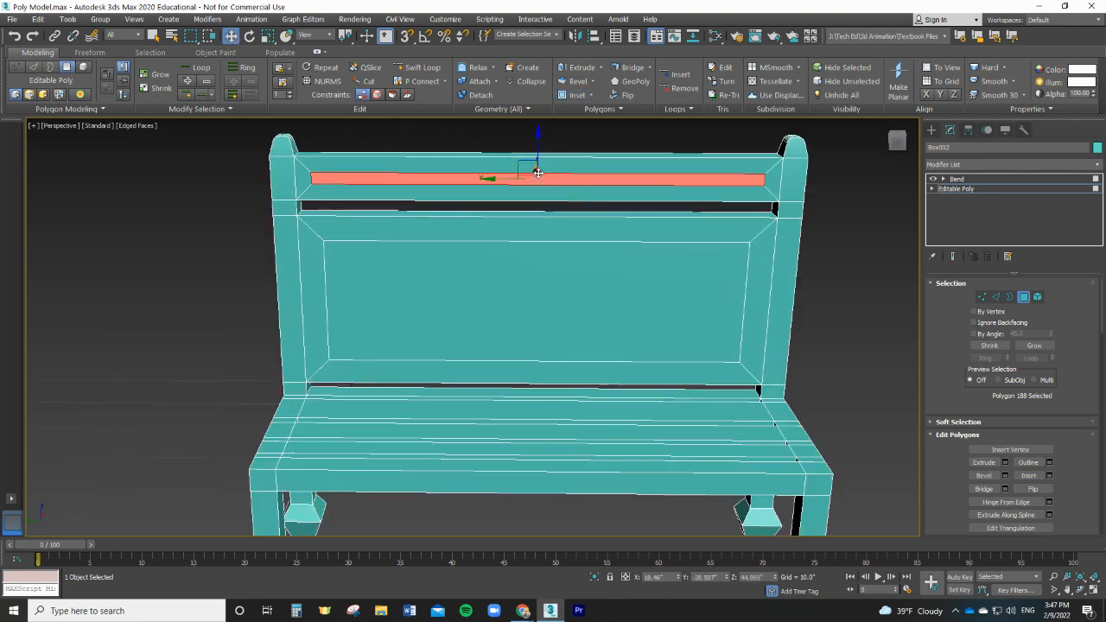
drag(535, 169, 534, 169)
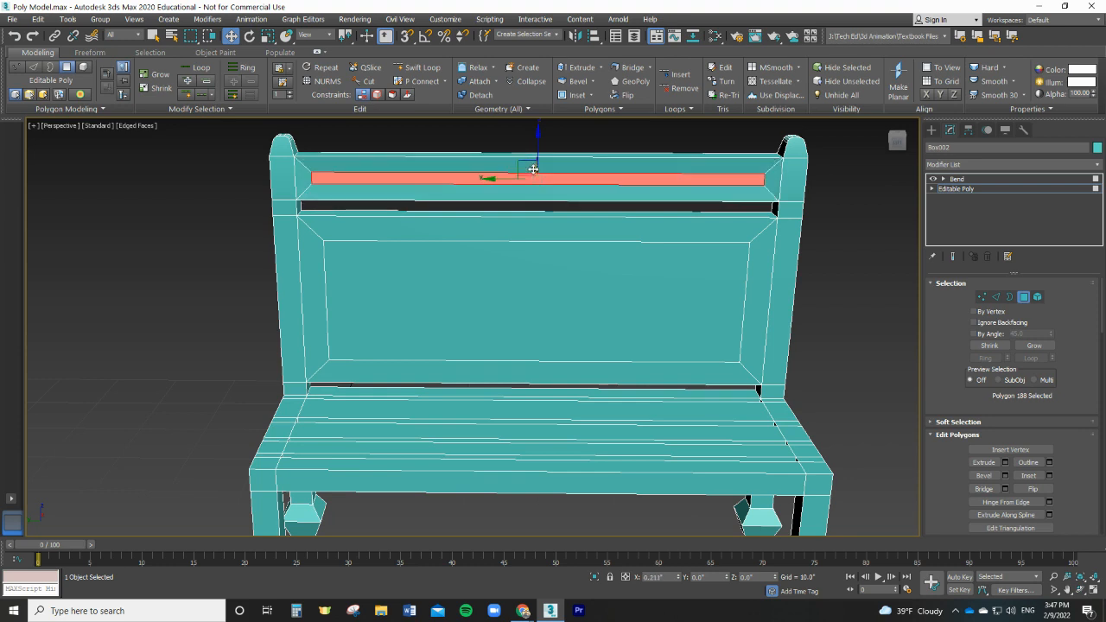
click(577, 66)
drag(542, 176, 548, 176)
Extrude the inner polygon of the large backrest panel inward to recess it within its border, and clear the selection.
click(560, 300)
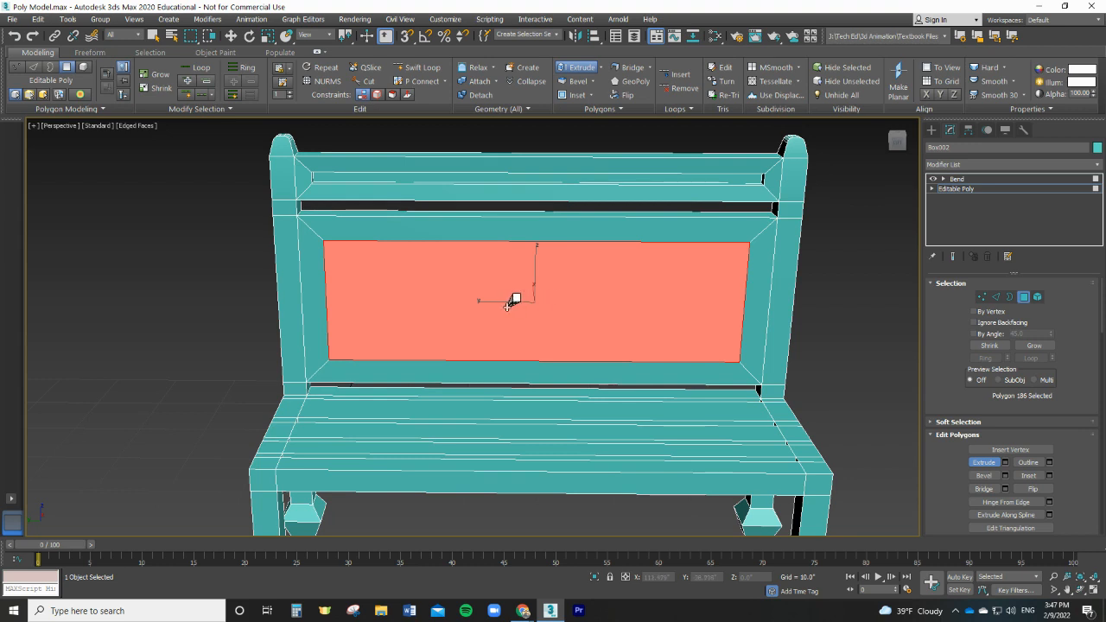
drag(511, 301, 512, 312)
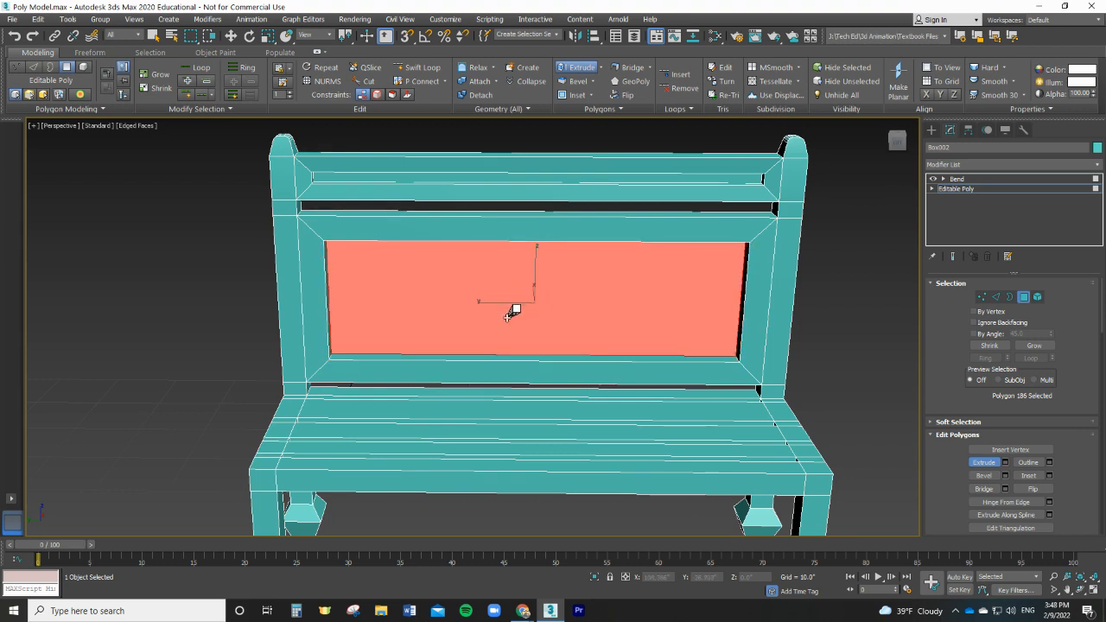
click(867, 320)
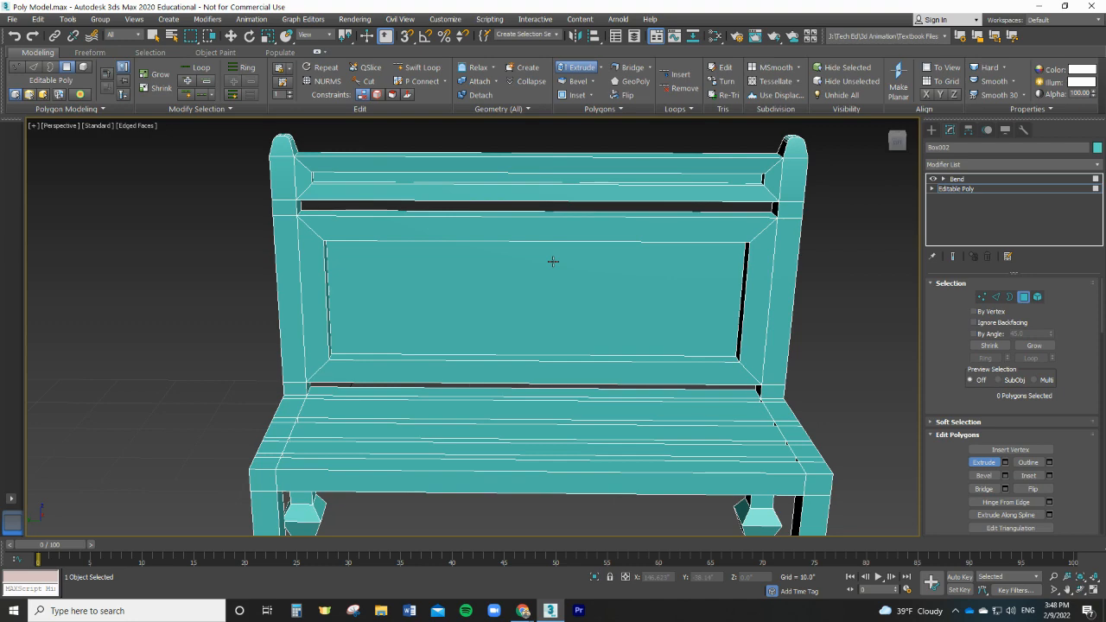
scroll(812, 327, down, 5)
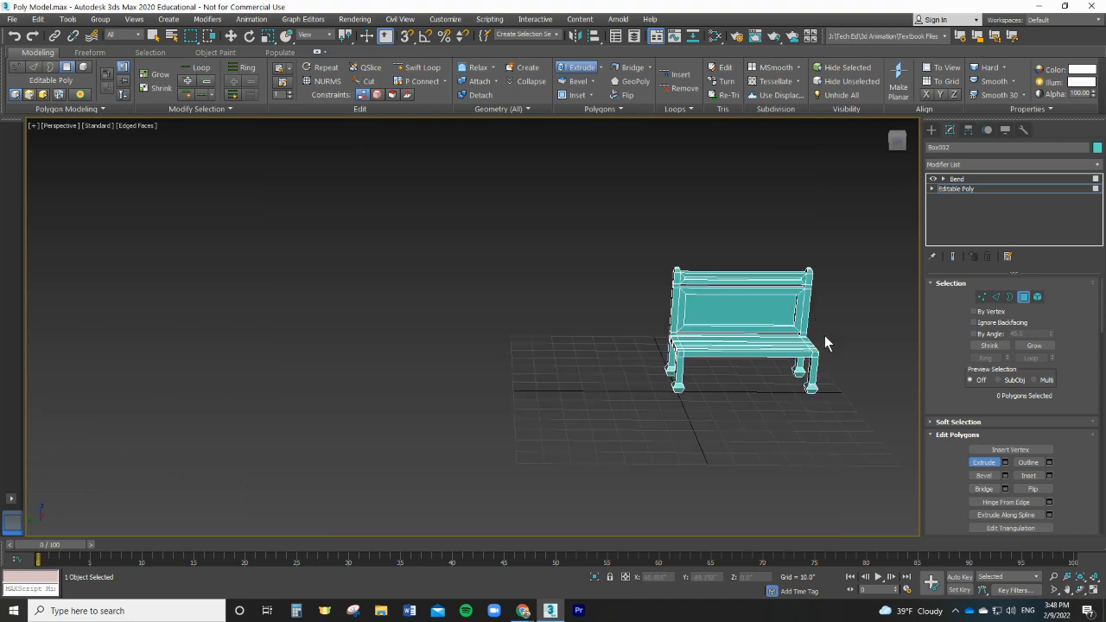
scroll(830, 339, up, 3)
alt+middle_drag(592, 450, 635, 444)
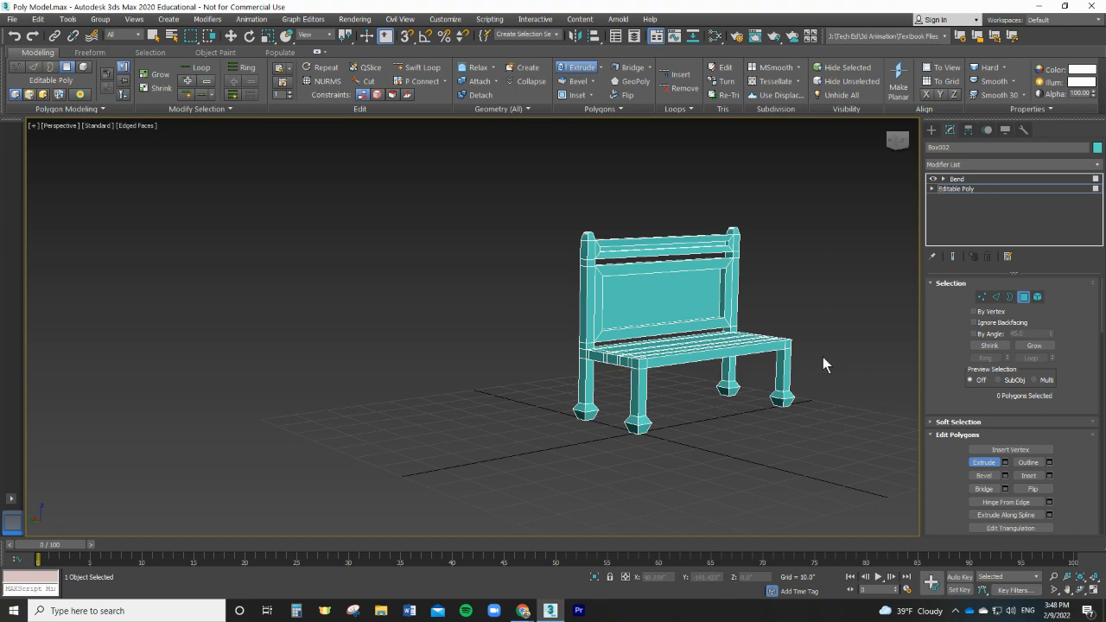
scroll(822, 356, up, 3)
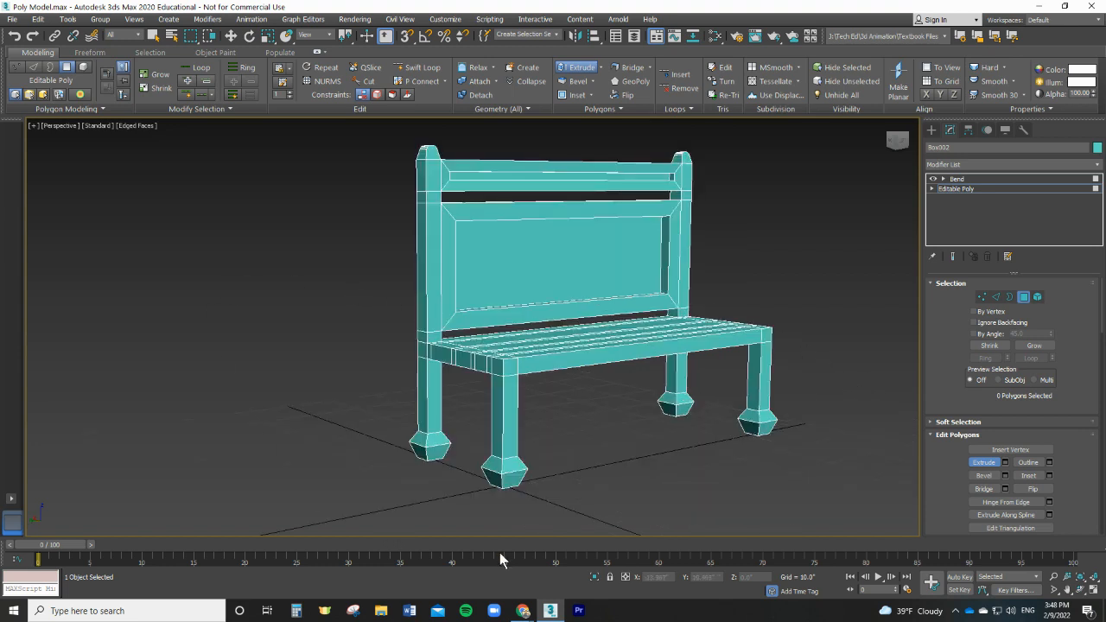
key(alt+Tab)
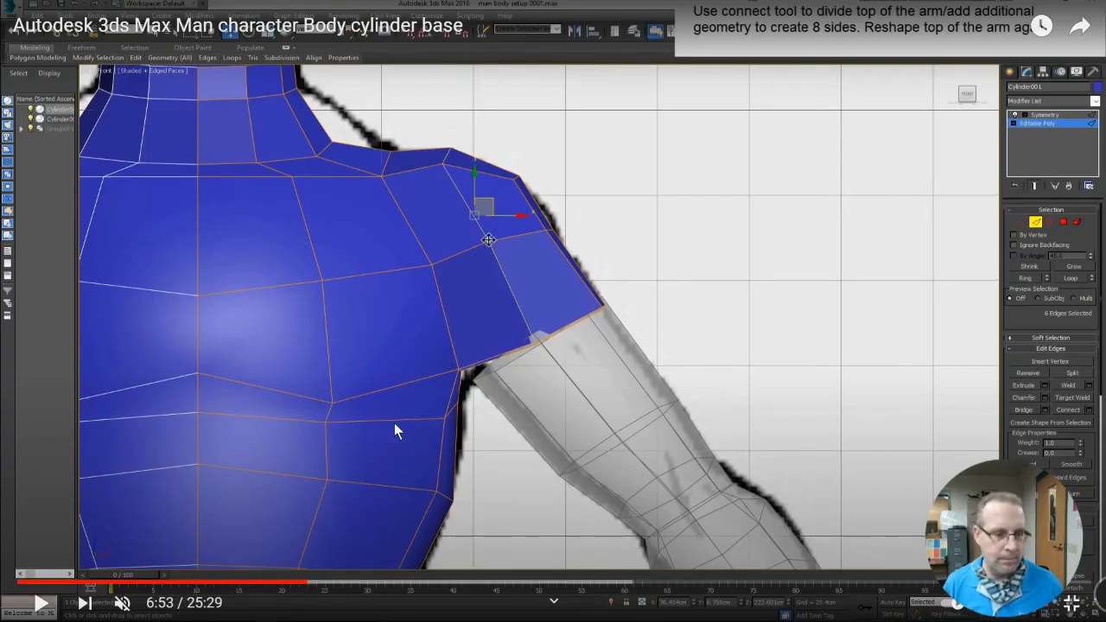
key(Escape)
click(273, 21)
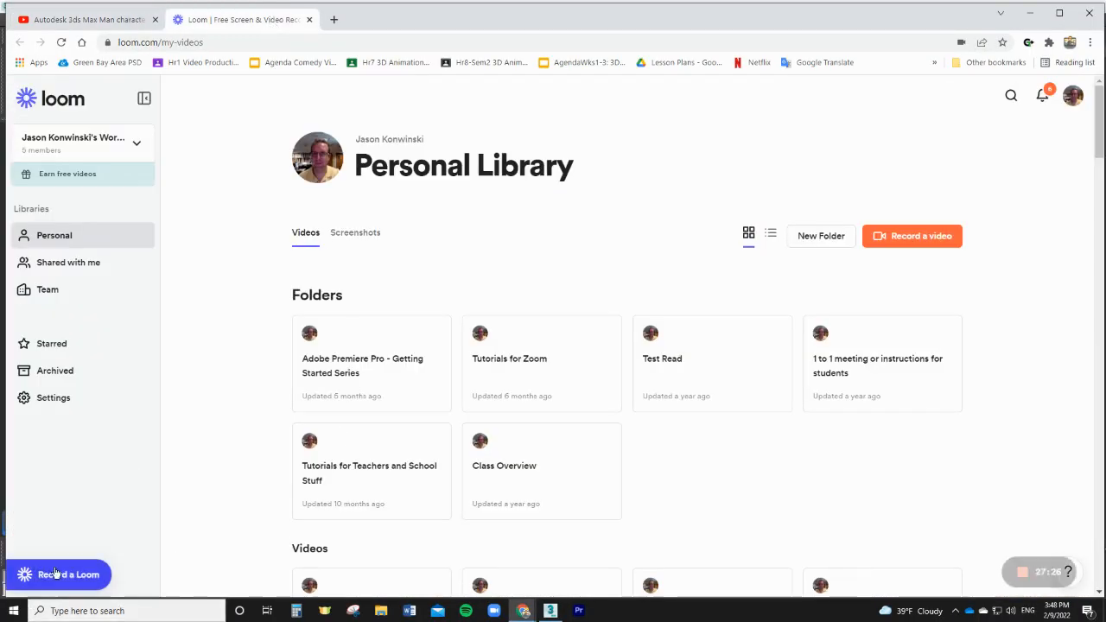